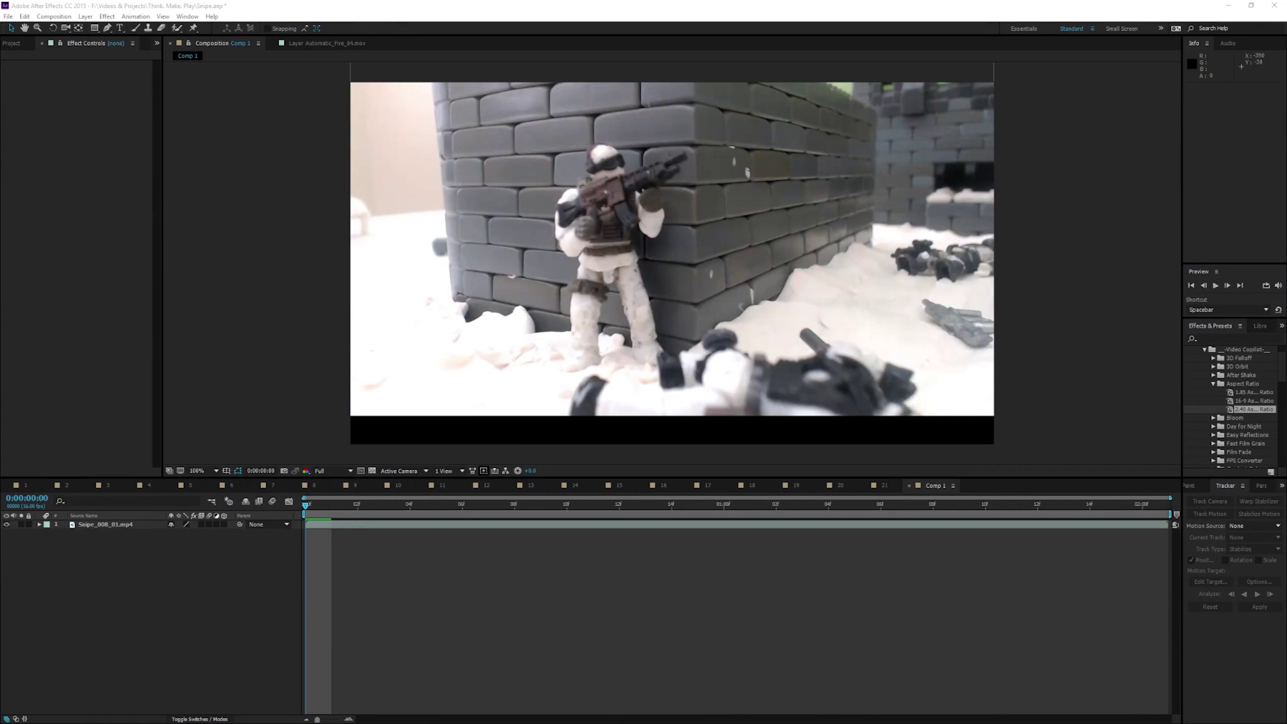
- Preview the snowy shot two seconds in and pan the composition view slightly
click(13, 43)
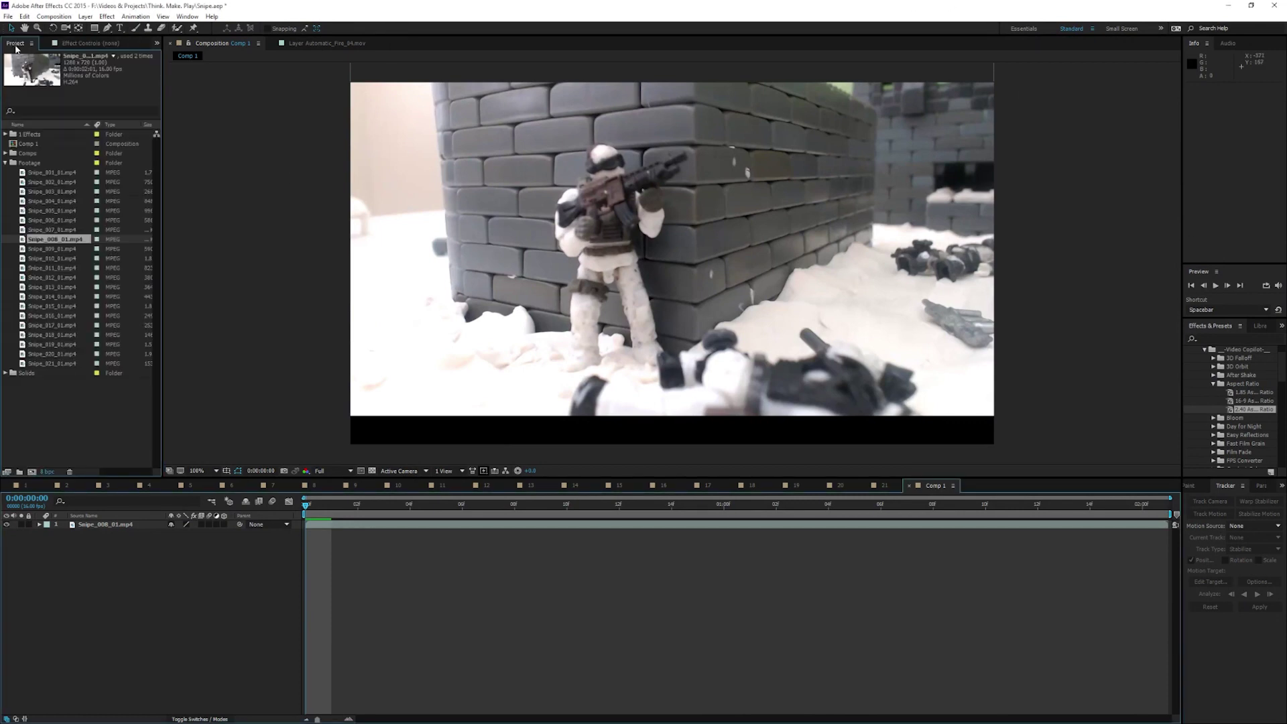
click(74, 43)
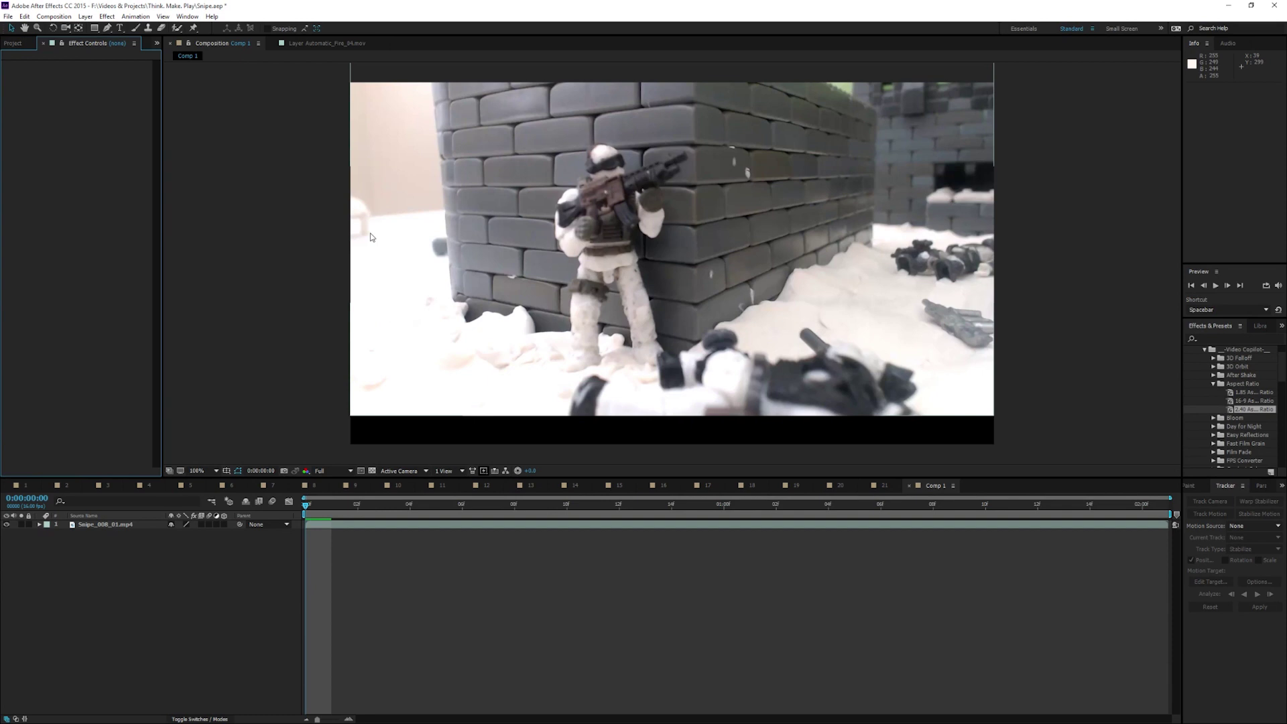
drag(320, 504, 305, 527)
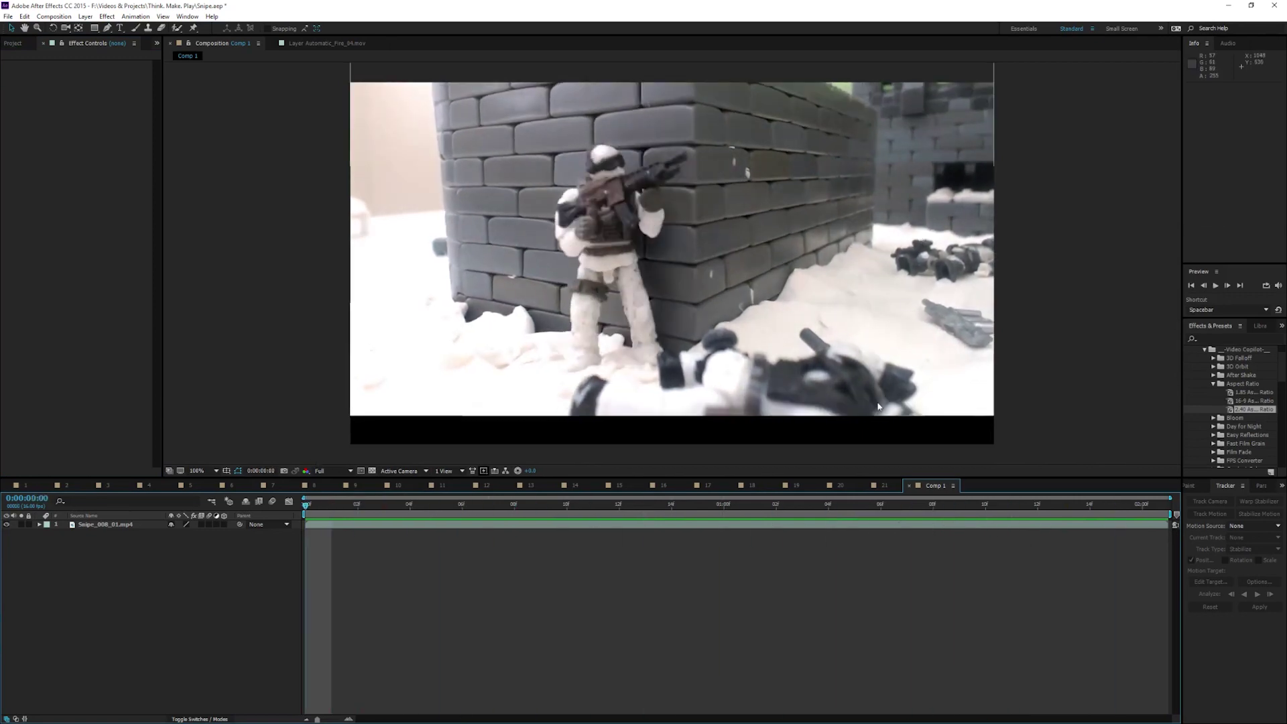
key(h)
mouse_move(1025, 304)
mouse_down()
mouse_move(1040, 336)
mouse_move(1048, 321)
mouse_move(1028, 322)
mouse_up()
key(v)
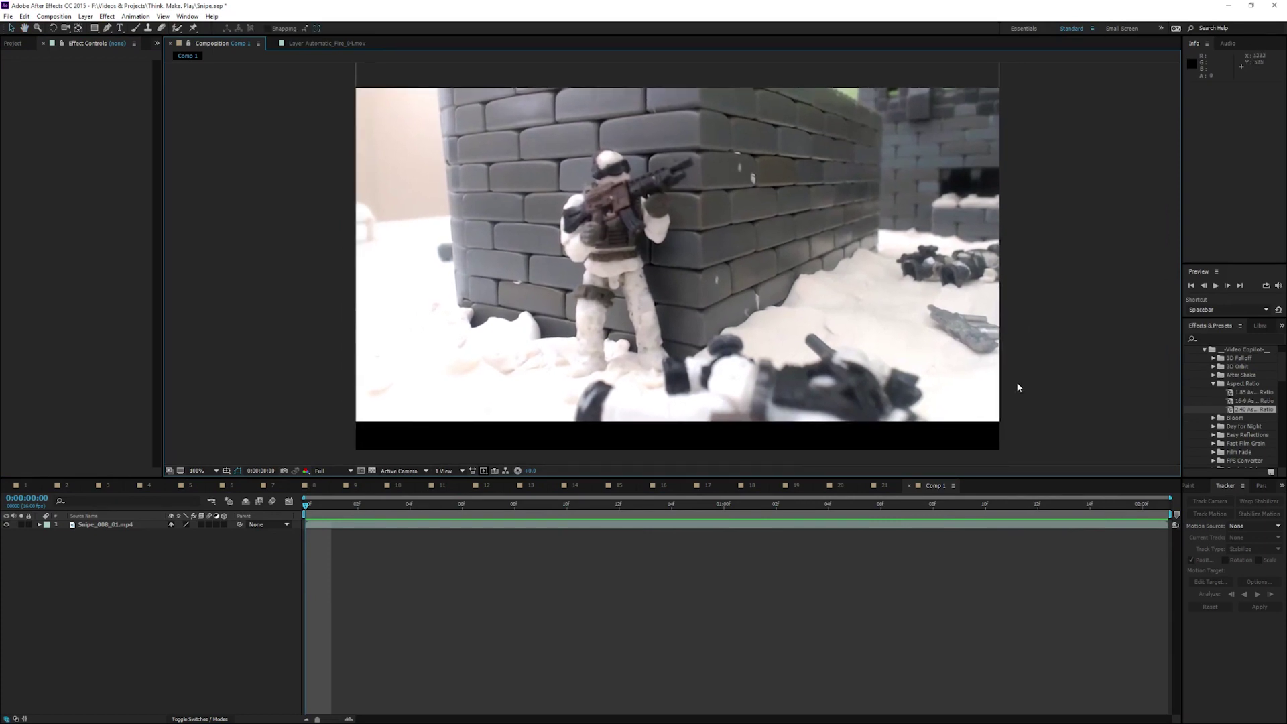
- Add a new adjustment layer and apply the 2.40 Aspect Ratio preset to it
click(85, 17)
mouse_move(94, 28)
click(299, 94)
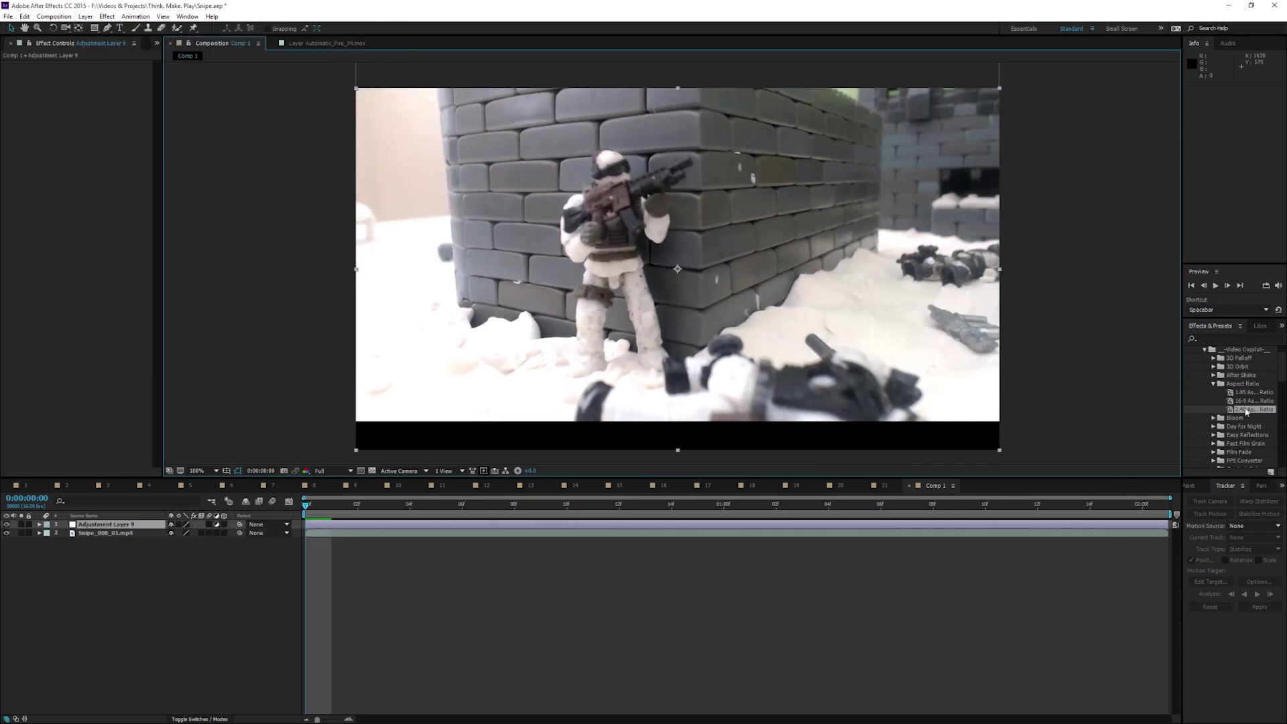
drag(1244, 411, 630, 521)
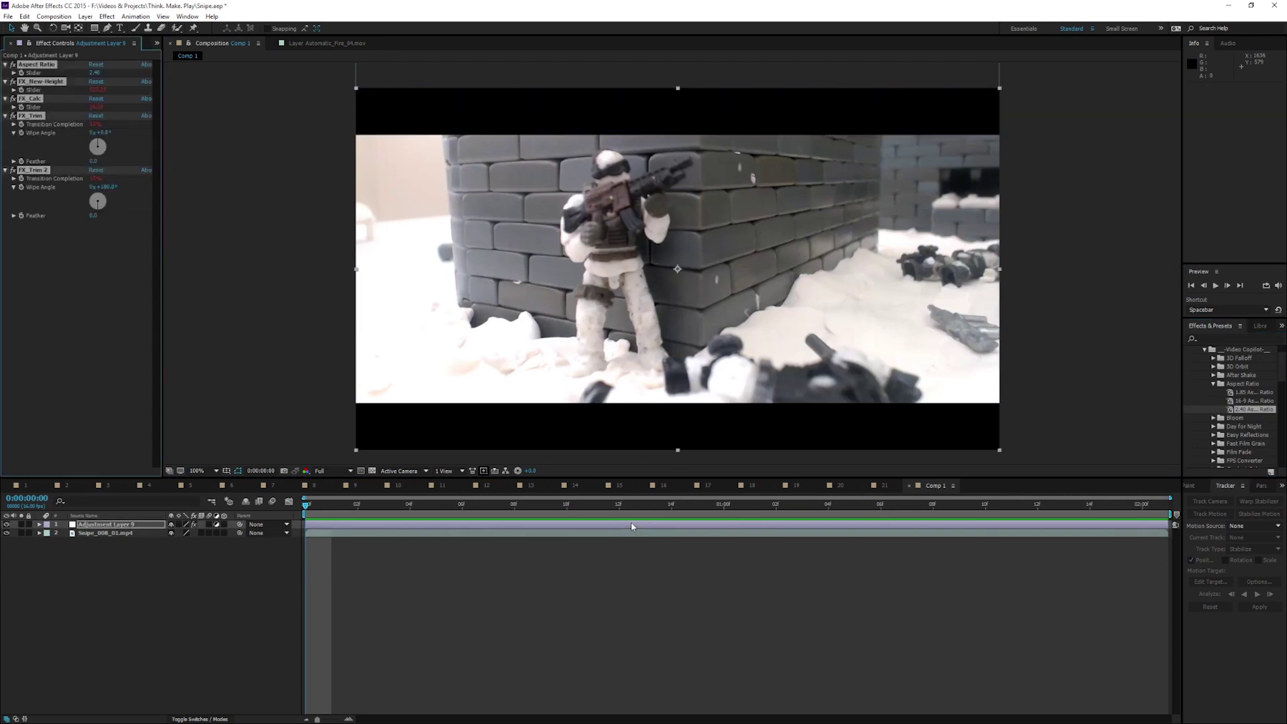
click(1008, 291)
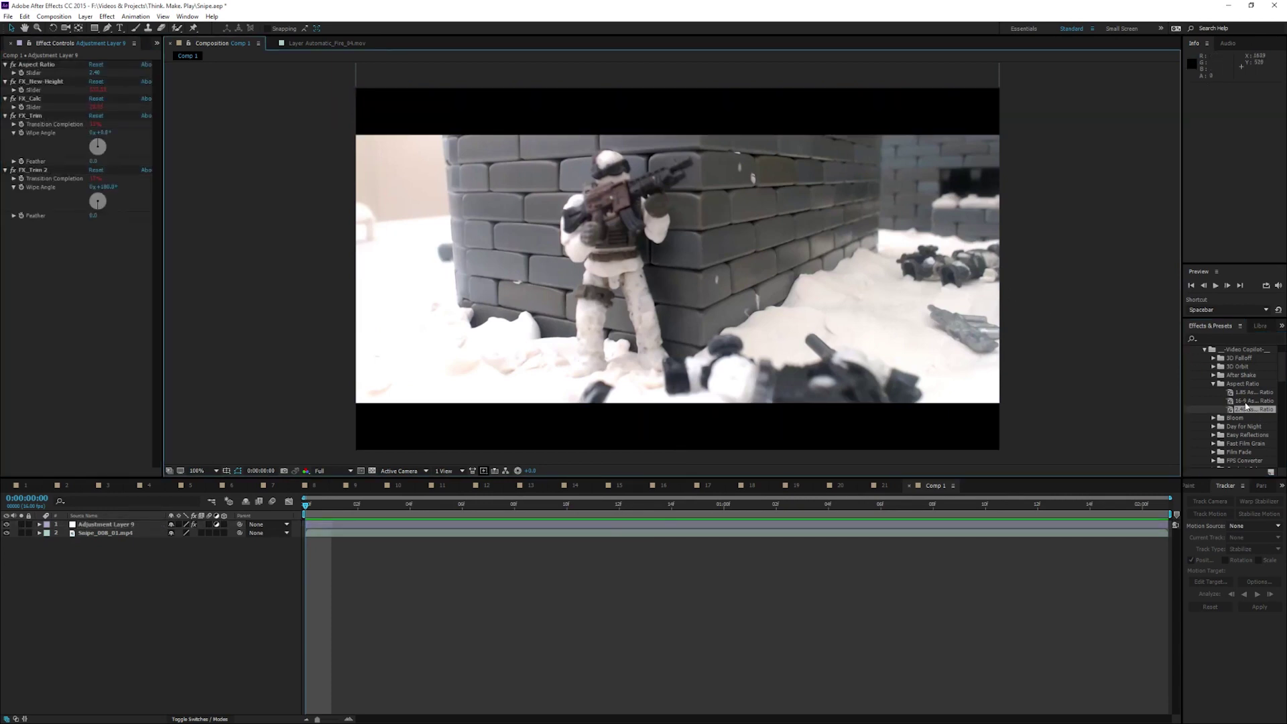
click(1245, 410)
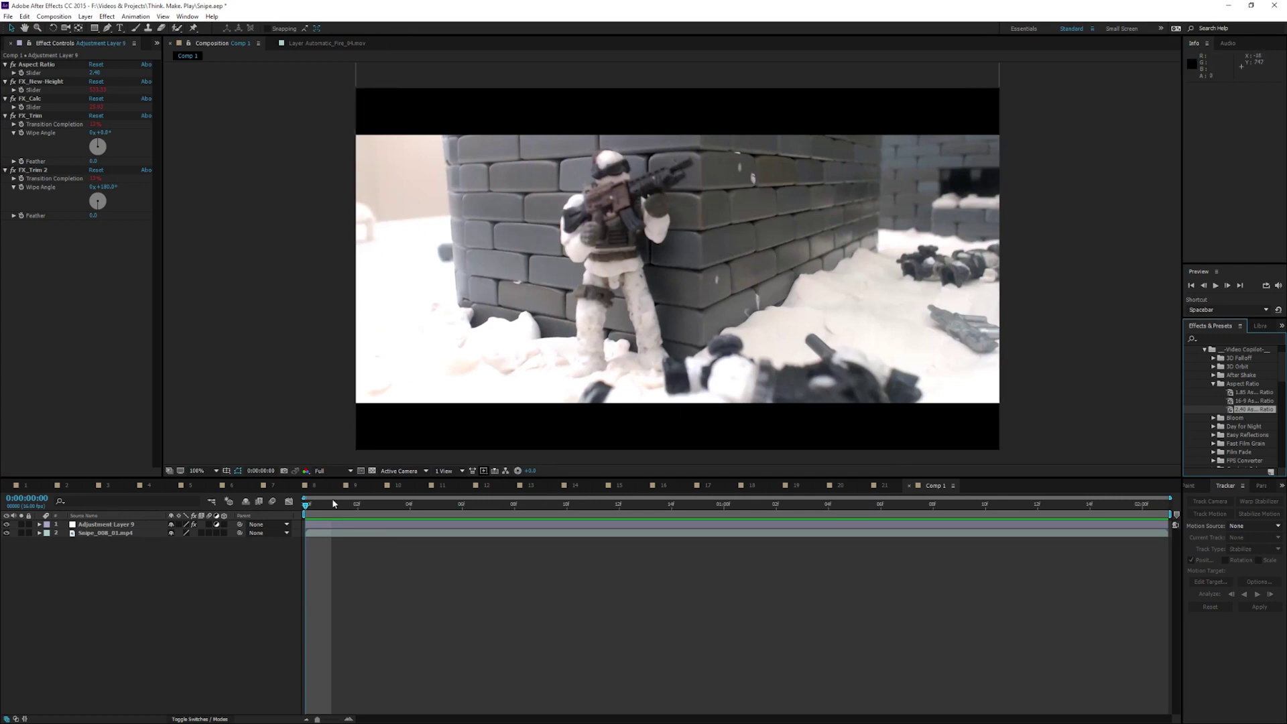
click(274, 507)
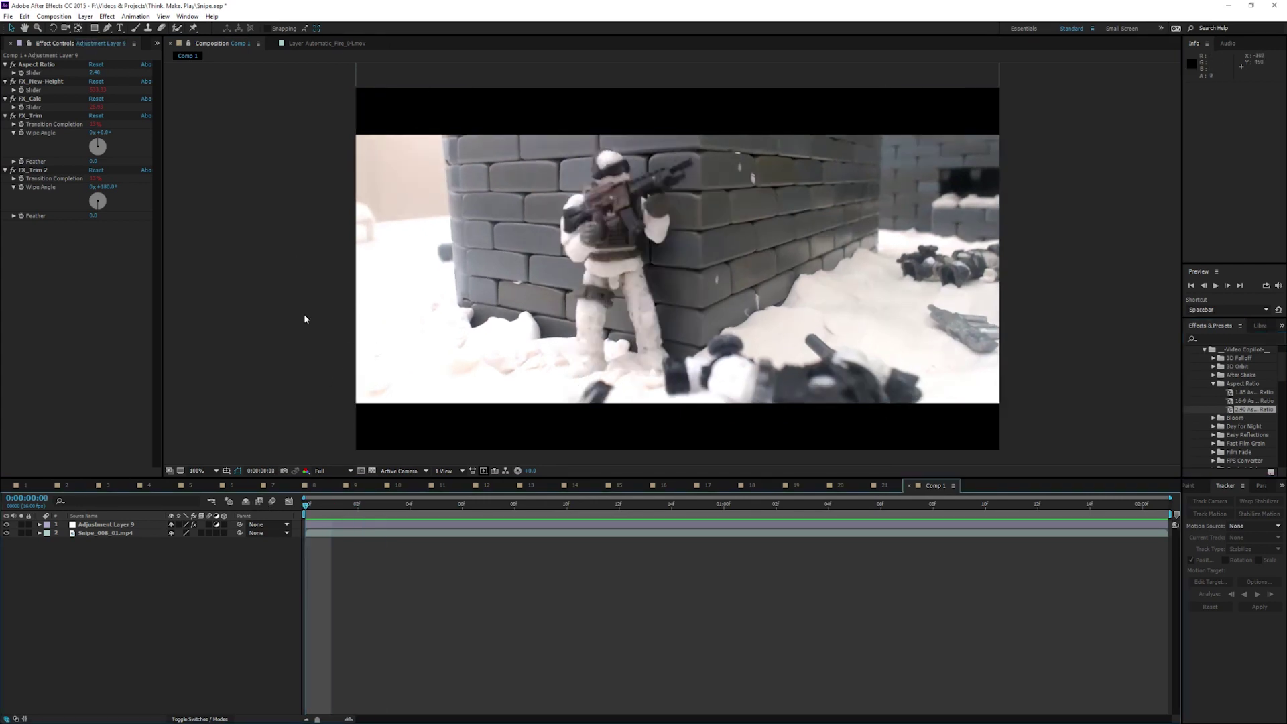
- Preview the letterboxed shot and stop back at the first frame
click(304, 313)
key(space)
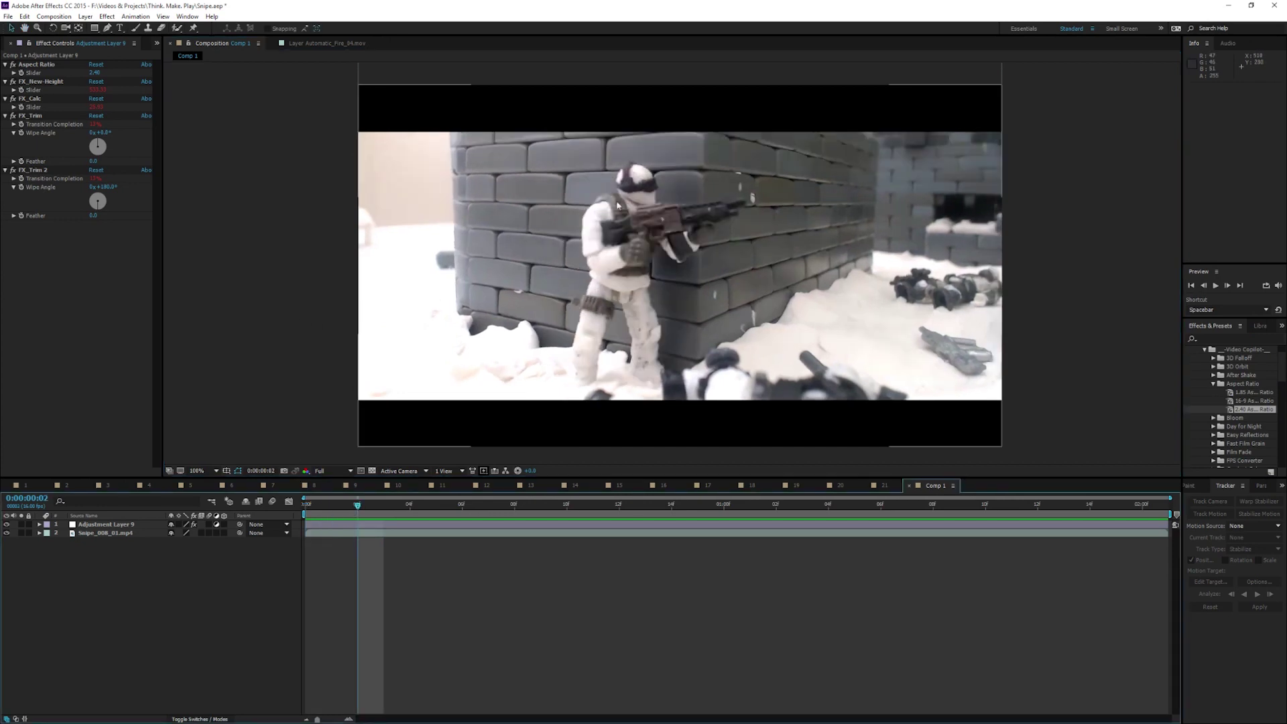
key(space)
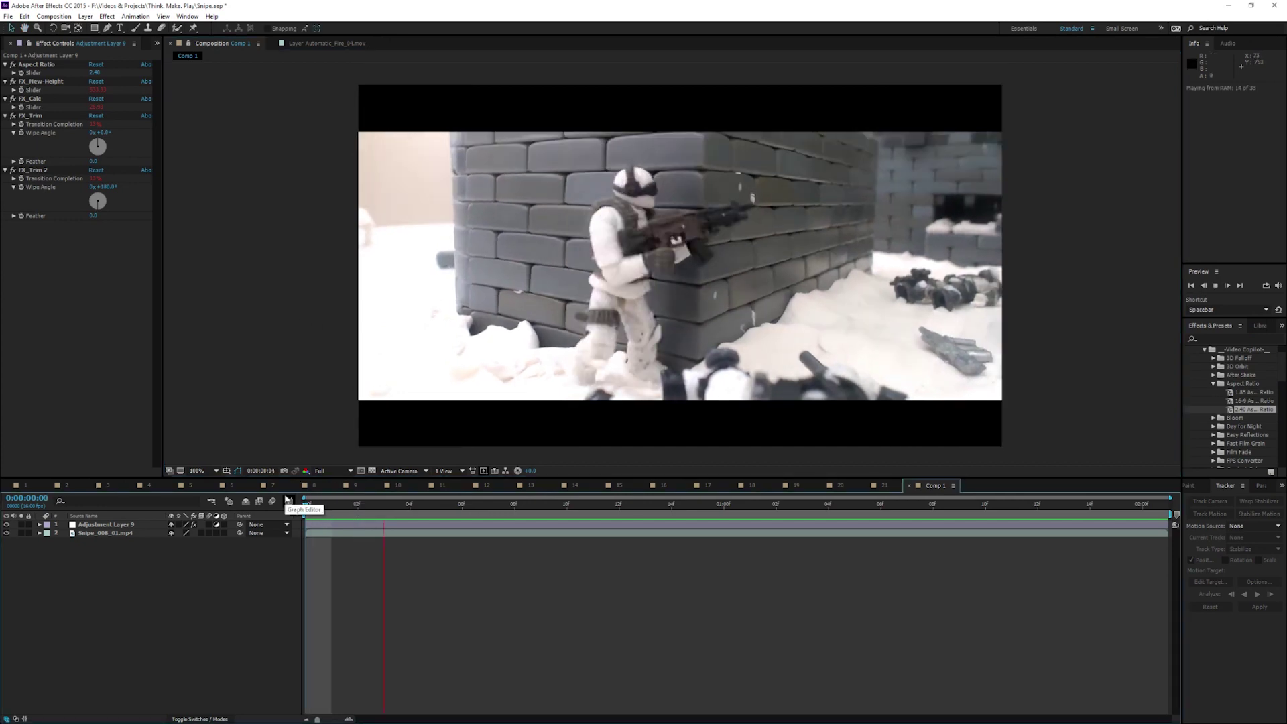
key(space)
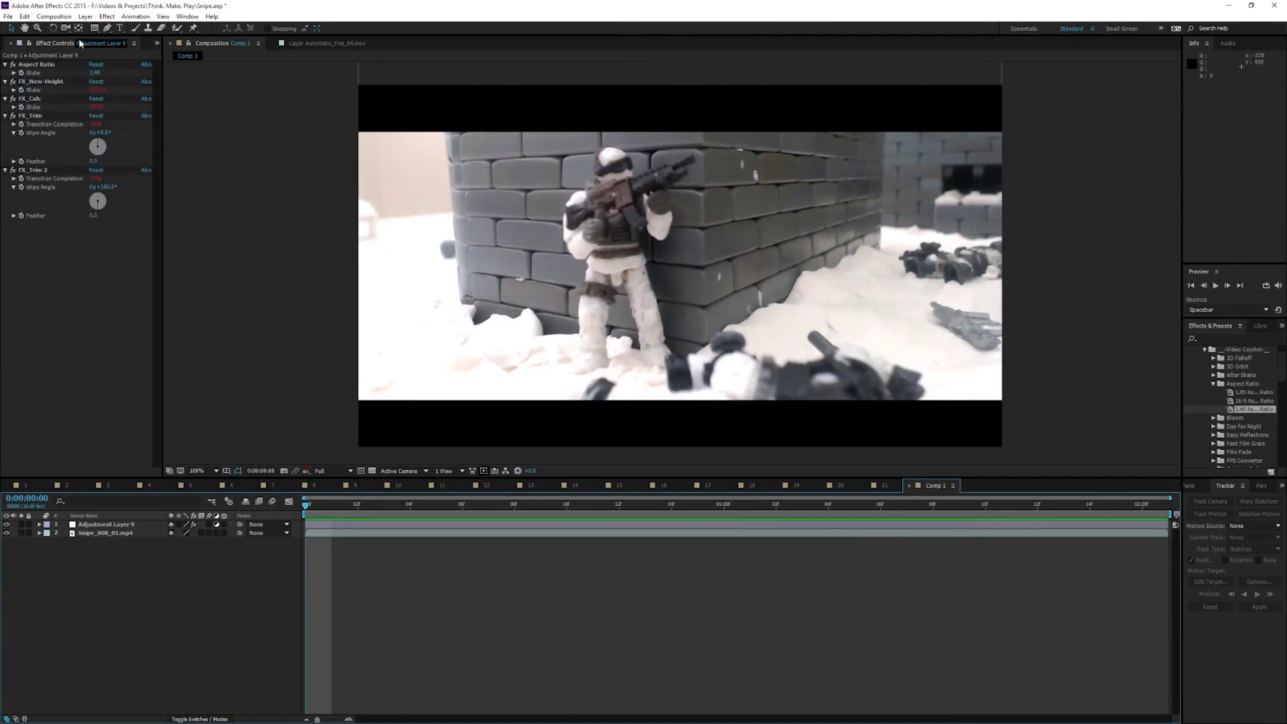
- Bring Automatic_Fire_04.mov from the 1 Effects folder into the timeline above the footage
click(159, 44)
click(171, 61)
click(70, 403)
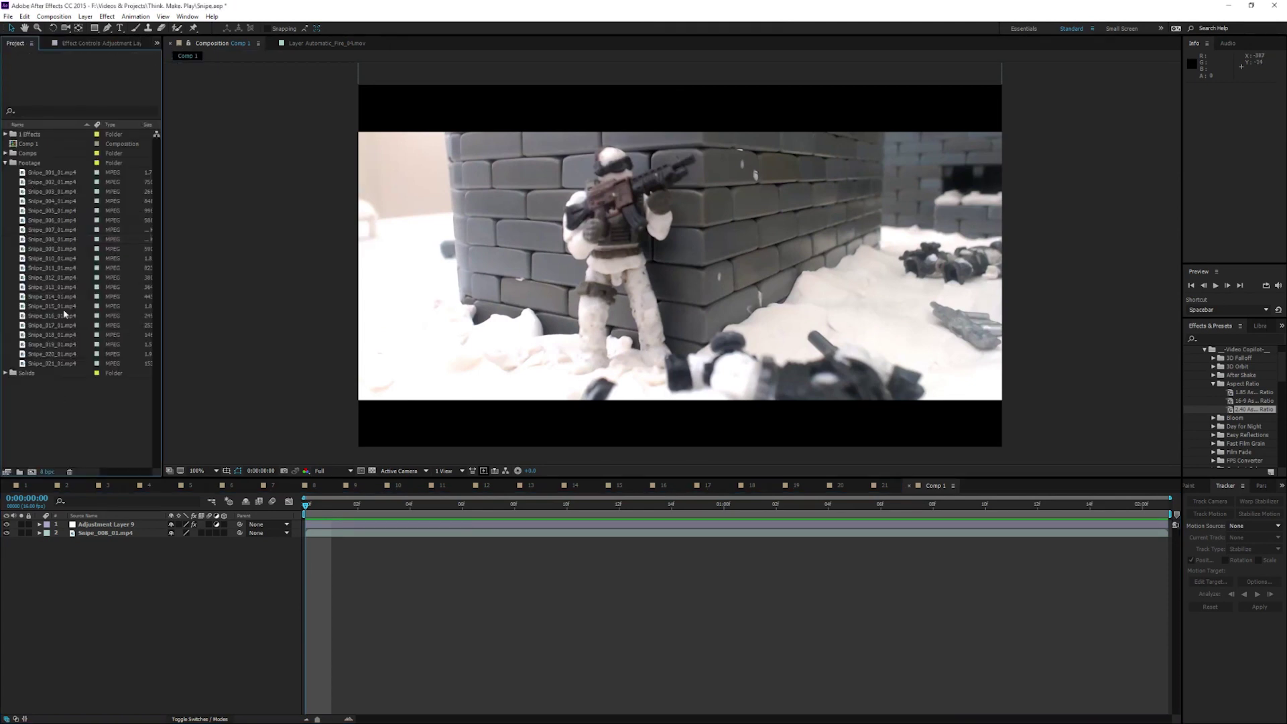
click(5, 134)
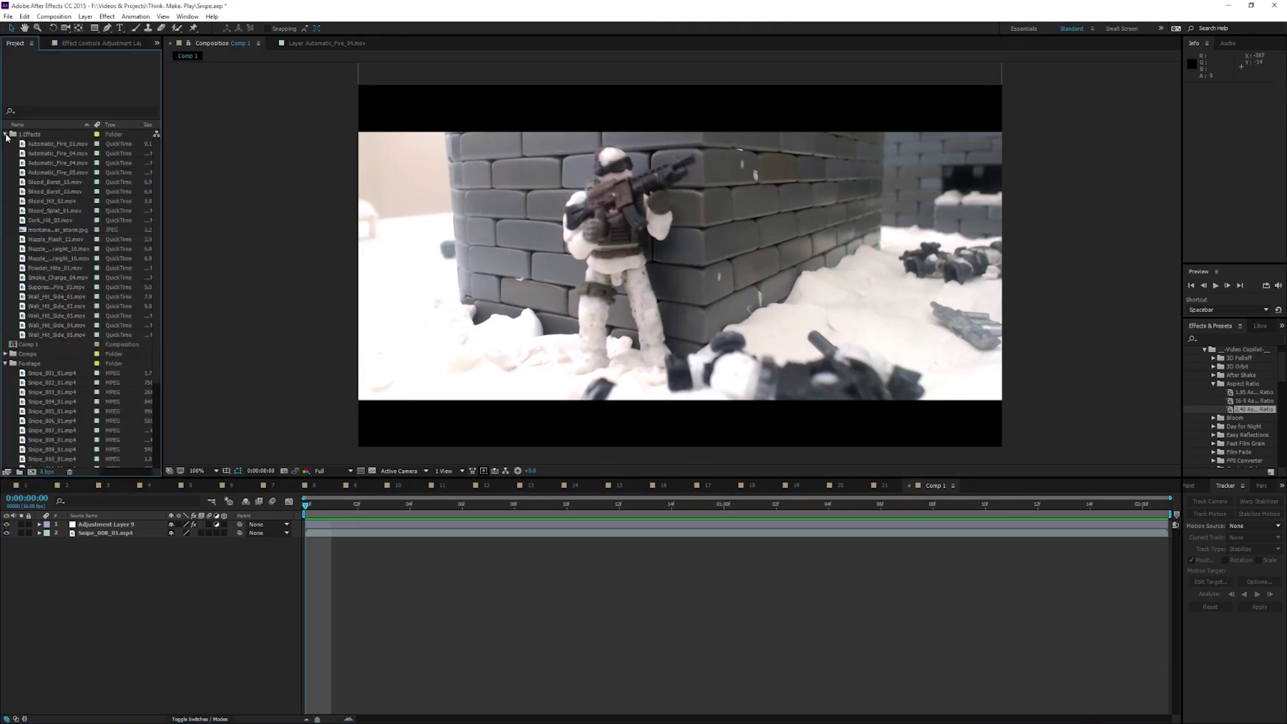
click(73, 167)
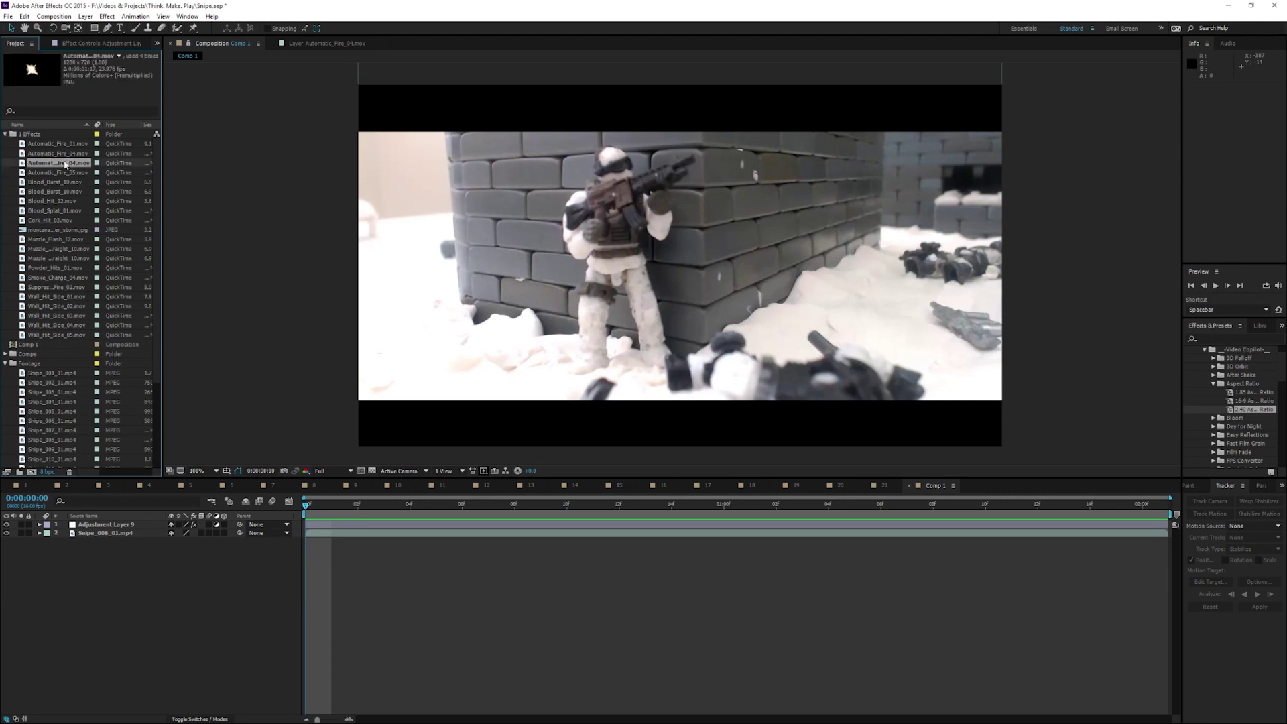
drag(65, 164, 462, 529)
drag(366, 507, 736, 538)
- Start the fire layer at the playhead, shrink it and place the flash on the rifle's muzzle
drag(692, 325, 798, 294)
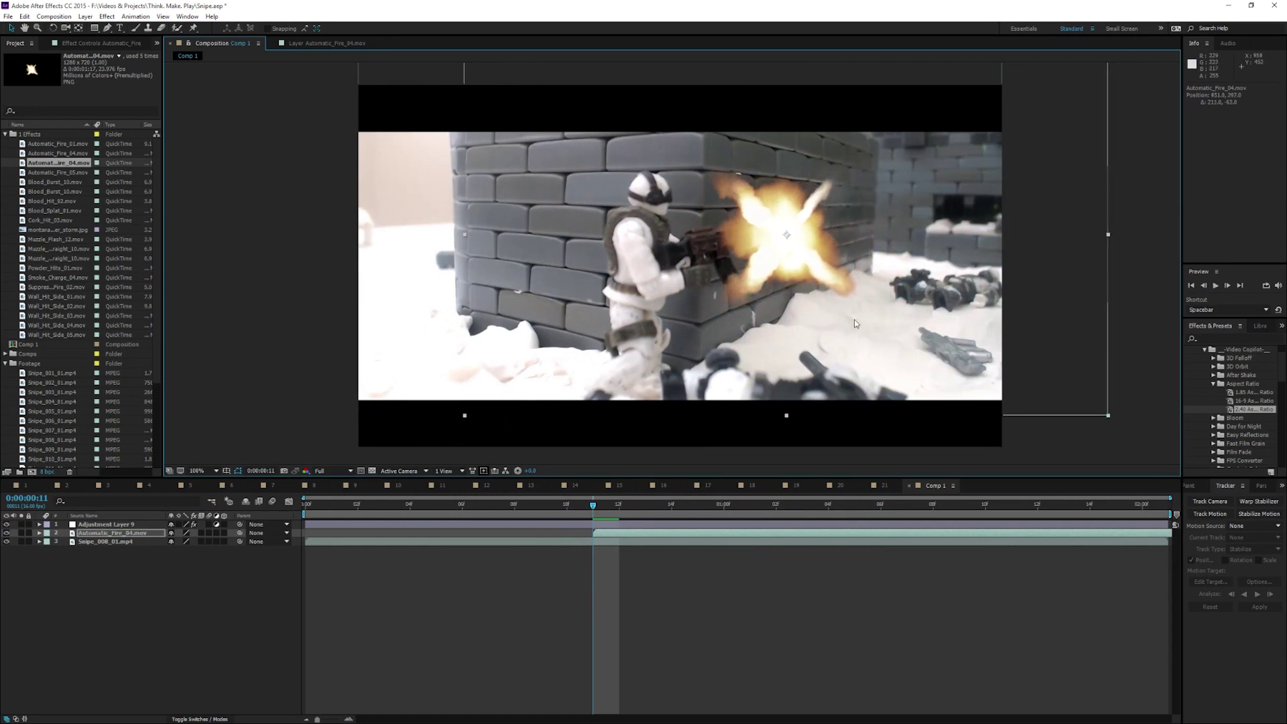
drag(1113, 417, 1039, 392)
mouse_move(757, 265)
mouse_down()
mouse_move(818, 278)
mouse_move(745, 263)
mouse_up()
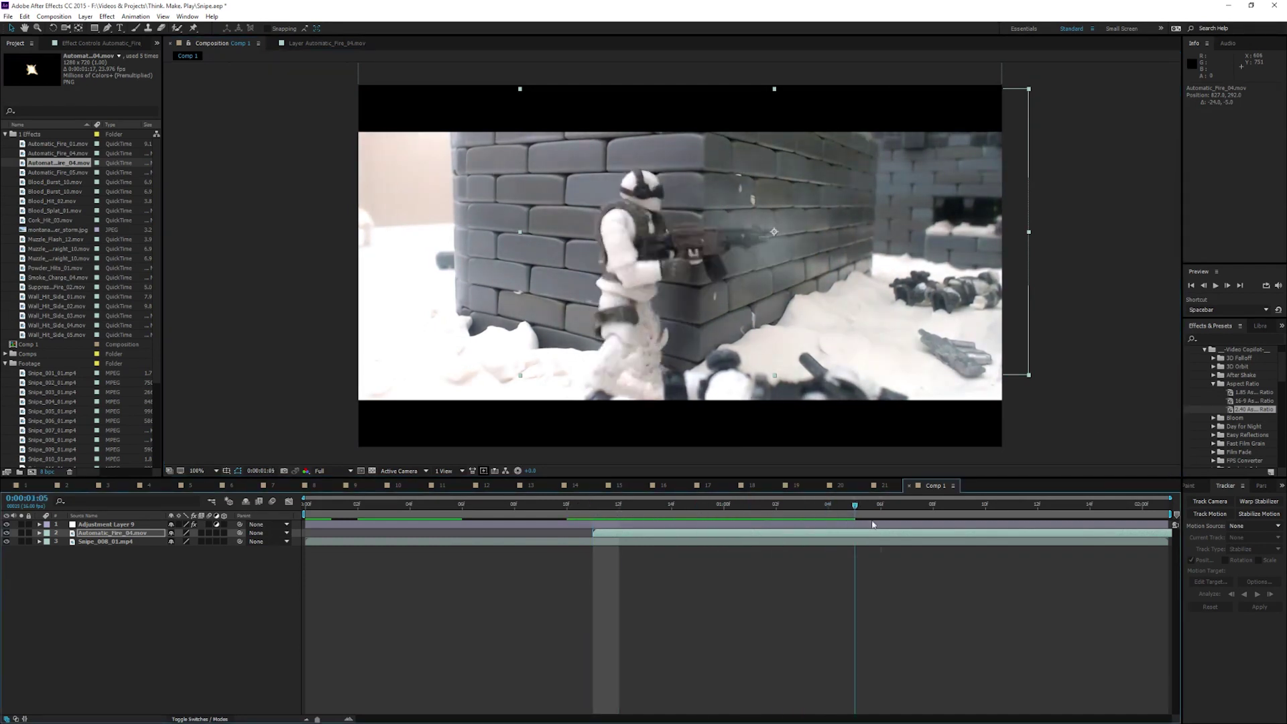
key(space)
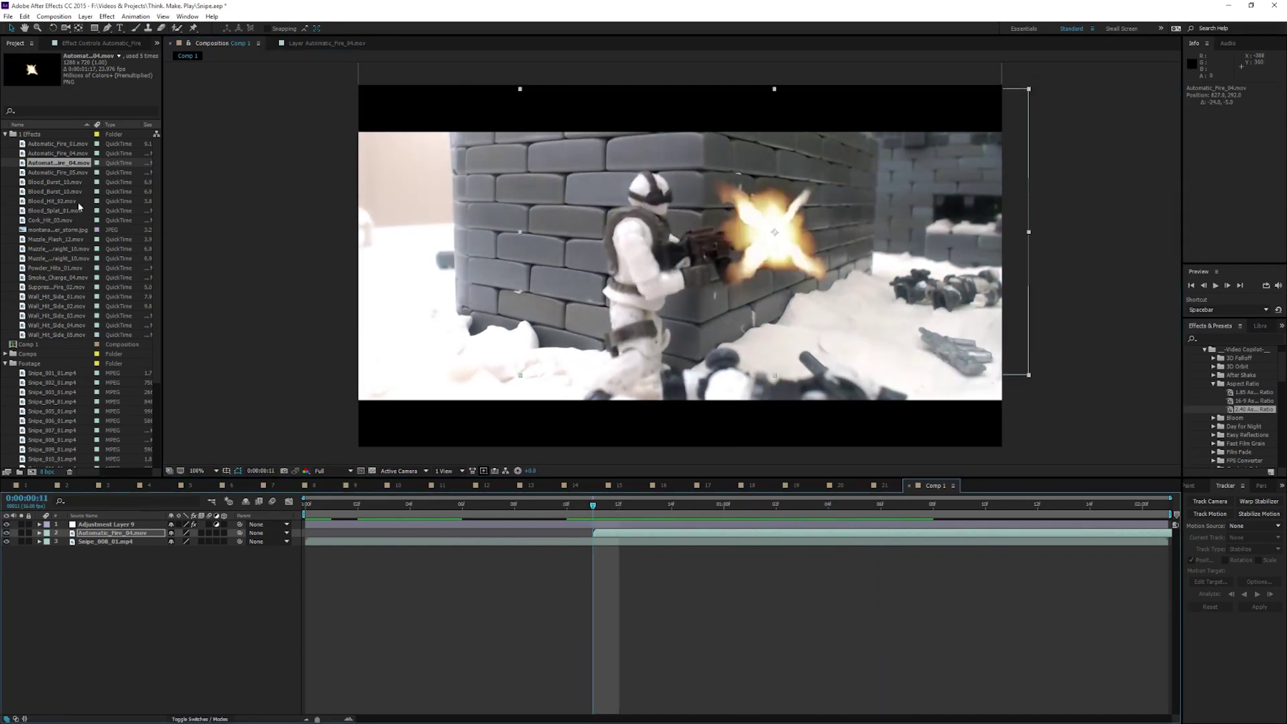
mouse_move(592, 504)
mouse_down()
mouse_move(489, 513)
mouse_move(798, 520)
mouse_move(601, 526)
mouse_up()
- Time-stretch the fire layer to 80% and check its later frames
right_click(598, 531)
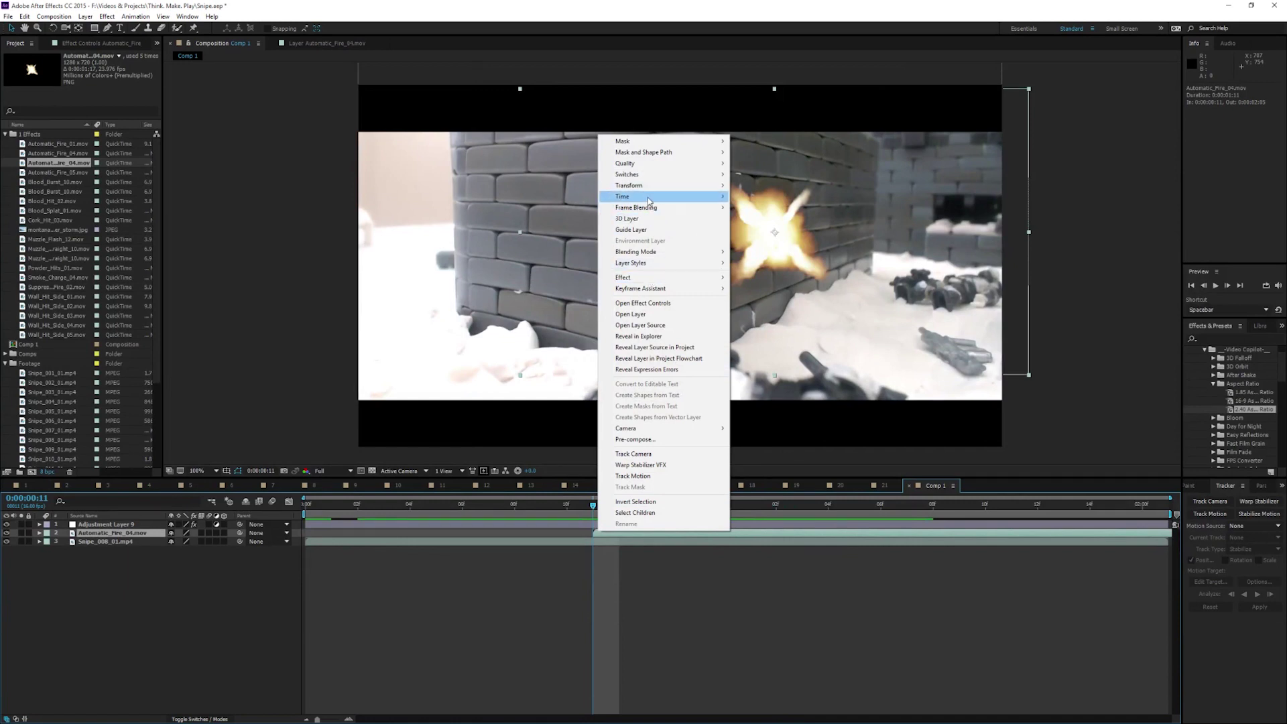
mouse_move(650, 199)
click(791, 218)
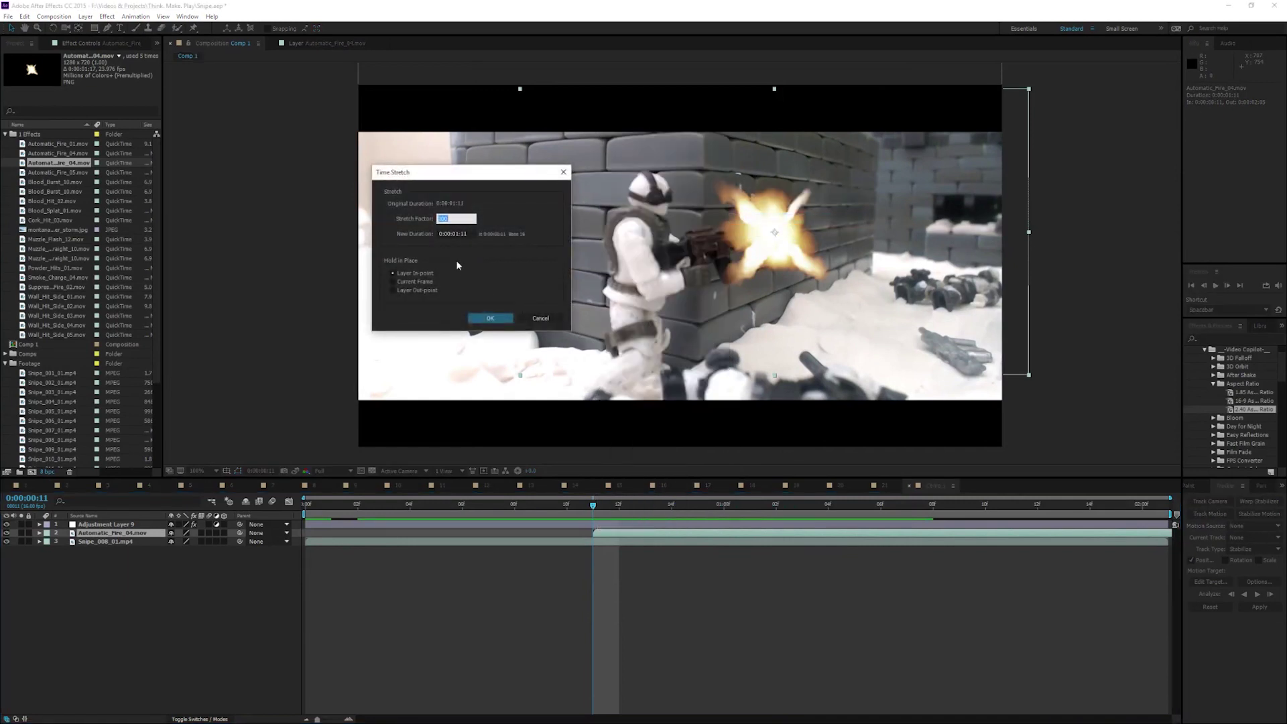
text(80)
key(Return)
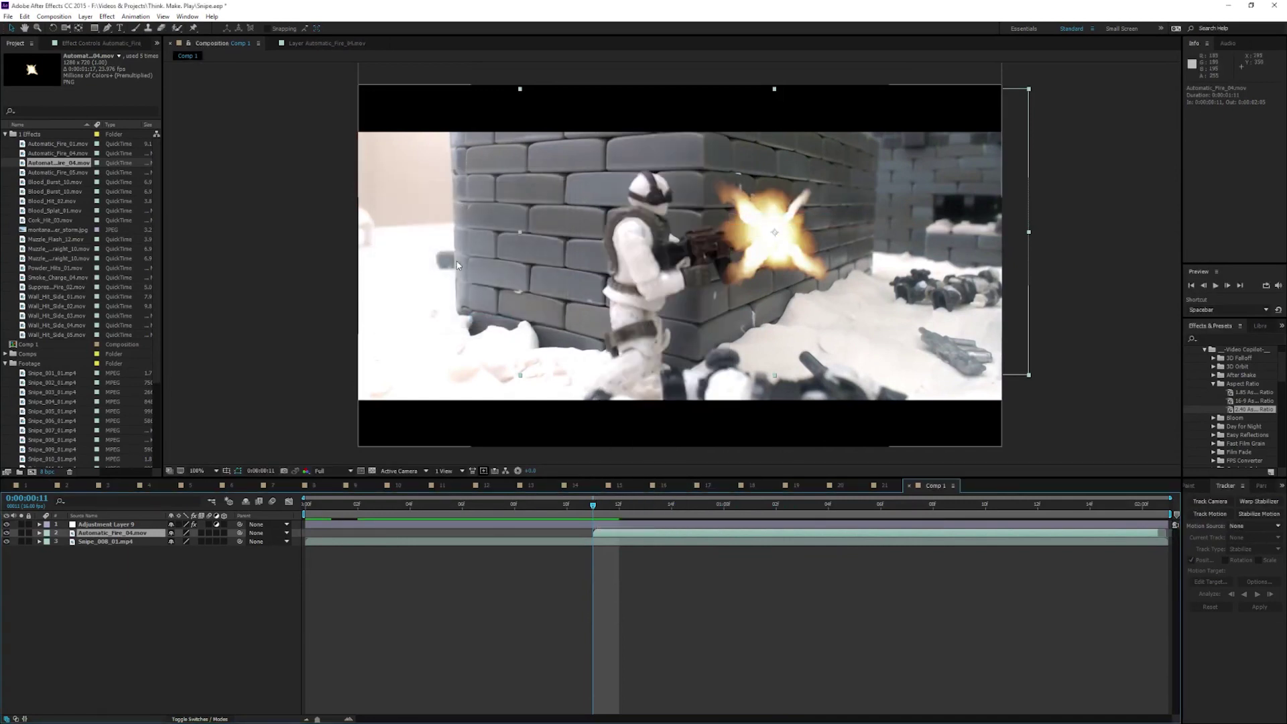
drag(593, 507, 514, 482)
- Start the flash layer at frame 9 and nudge the flash onto the rifle's muzzle
key(Page_Down)
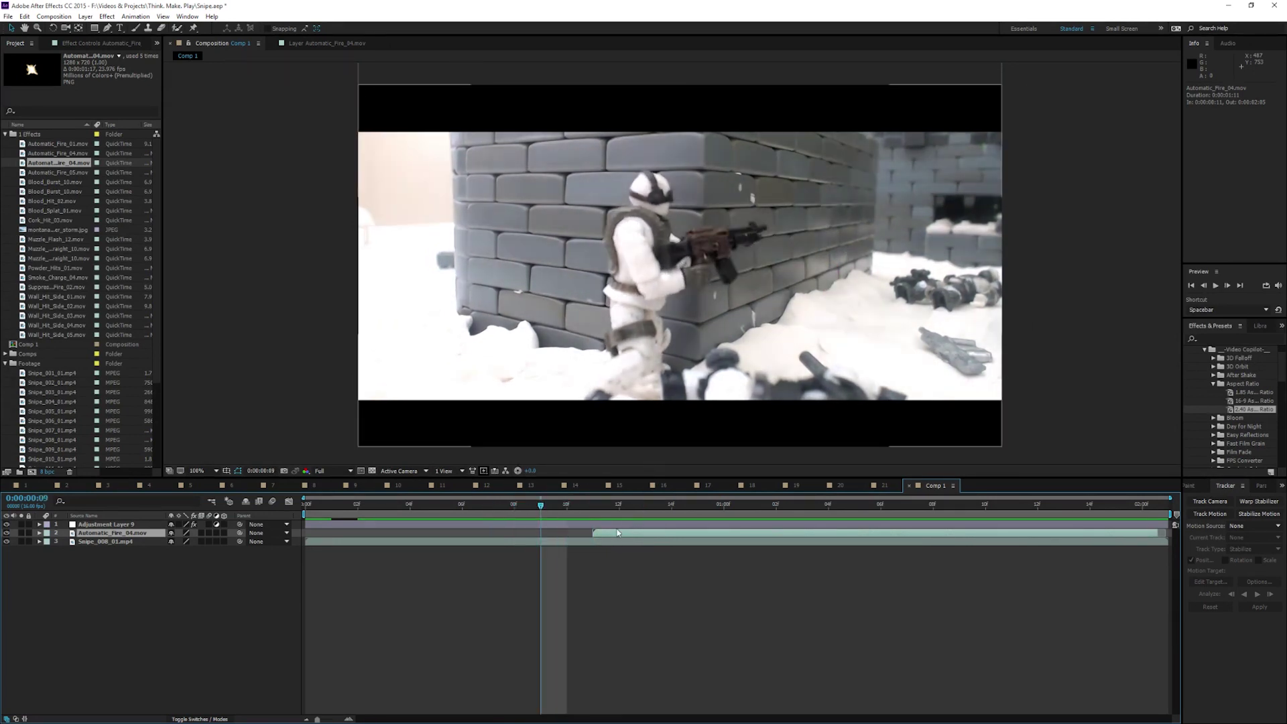
drag(595, 527, 556, 533)
drag(781, 291, 773, 294)
mouse_move(537, 514)
mouse_down()
mouse_move(938, 529)
mouse_move(541, 505)
mouse_up()
key(Page_Down)
key(Page_Down)
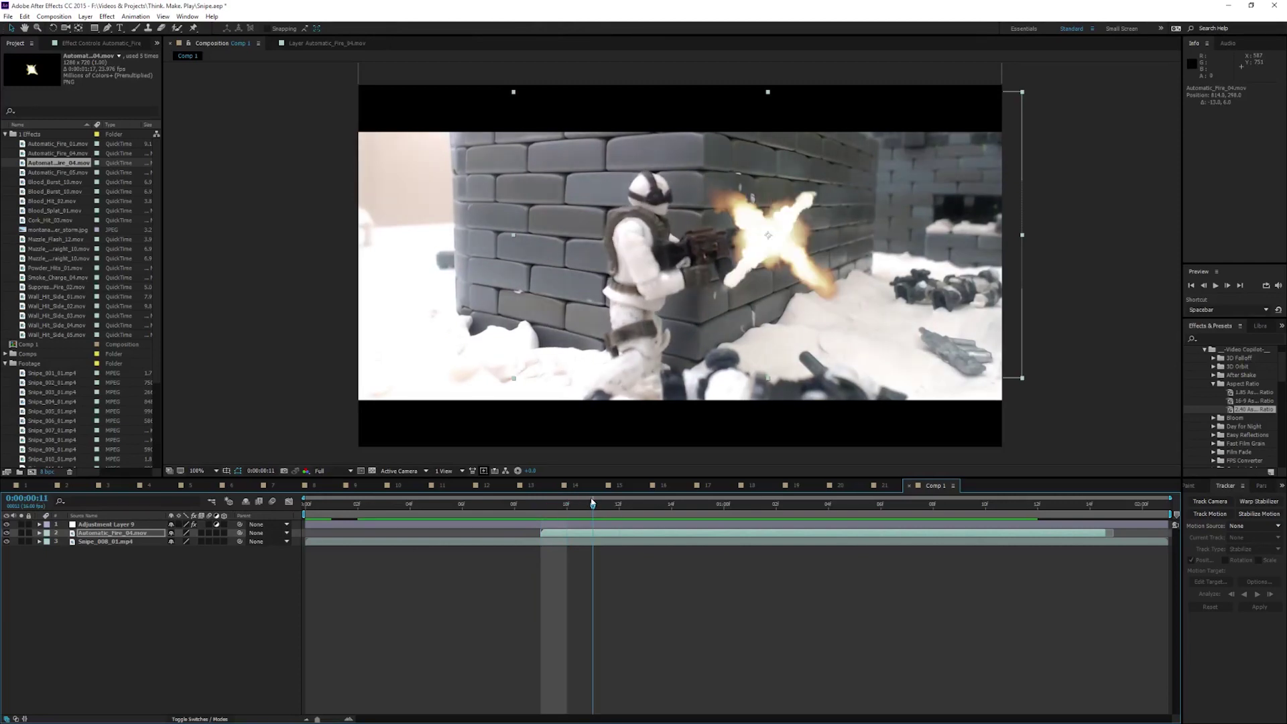
mouse_move(797, 265)
mouse_down()
mouse_move(801, 238)
mouse_move(813, 253)
mouse_move(780, 250)
mouse_up()
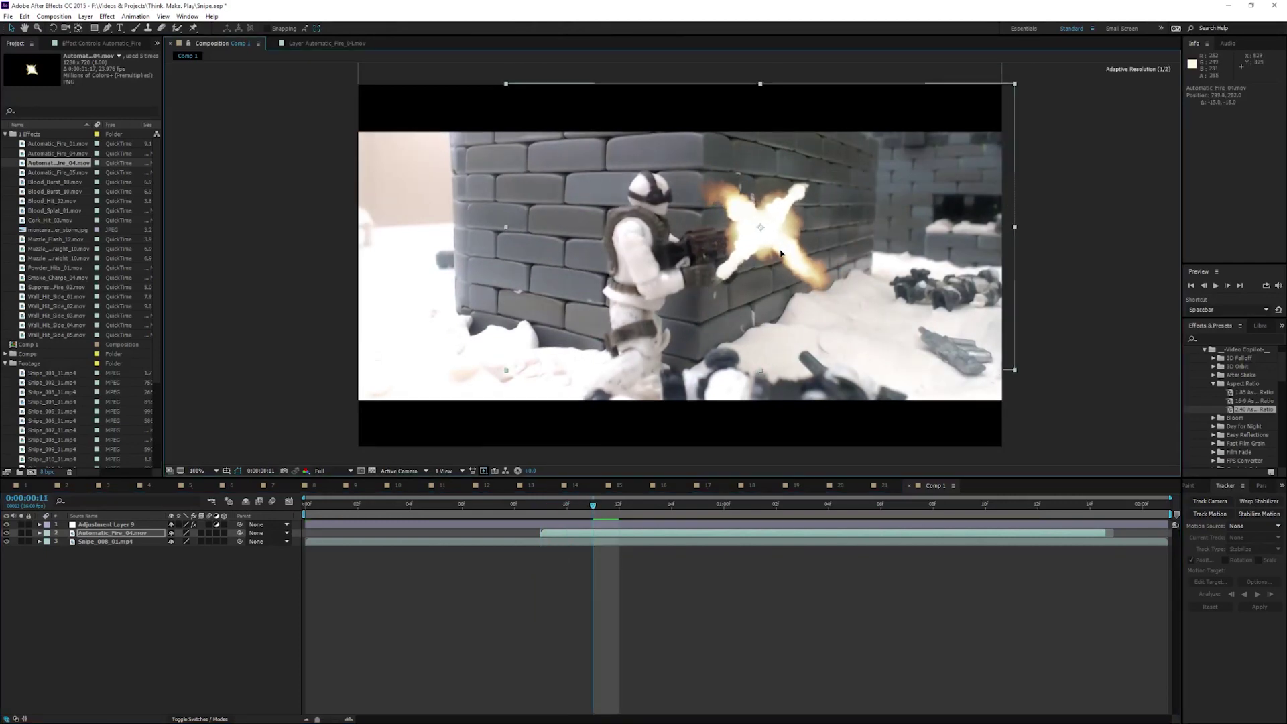
- Hide the flash layer and trace a mask from the soldier's shoulder along the rifle to the barrel tip
click(7, 533)
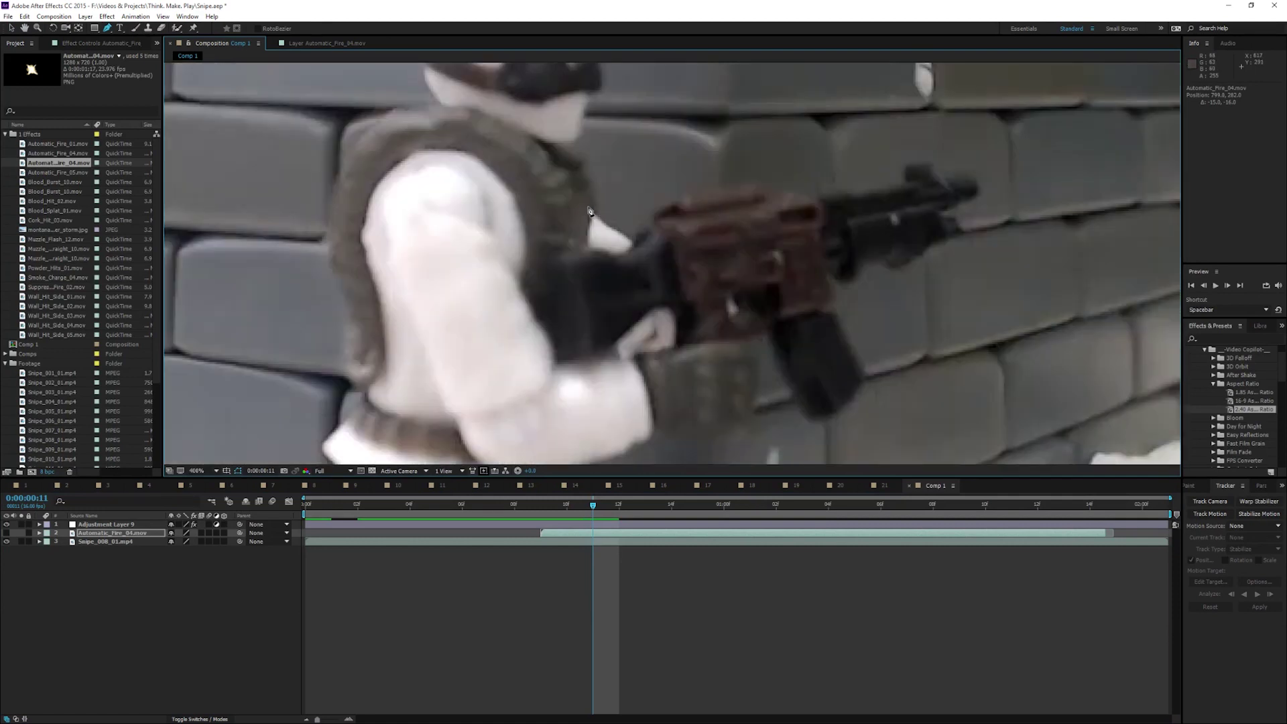
click(596, 216)
click(631, 239)
click(653, 223)
click(672, 203)
click(721, 191)
click(762, 187)
click(784, 198)
click(815, 206)
click(839, 199)
click(890, 192)
click(916, 187)
click(939, 179)
click(945, 178)
click(978, 180)
- Continue the mask outline under the barrel and around the magazine
click(942, 209)
click(955, 222)
click(960, 230)
click(912, 257)
click(888, 264)
click(860, 264)
click(856, 275)
click(829, 277)
click(829, 306)
click(865, 372)
click(828, 417)
drag(835, 422, 828, 348)
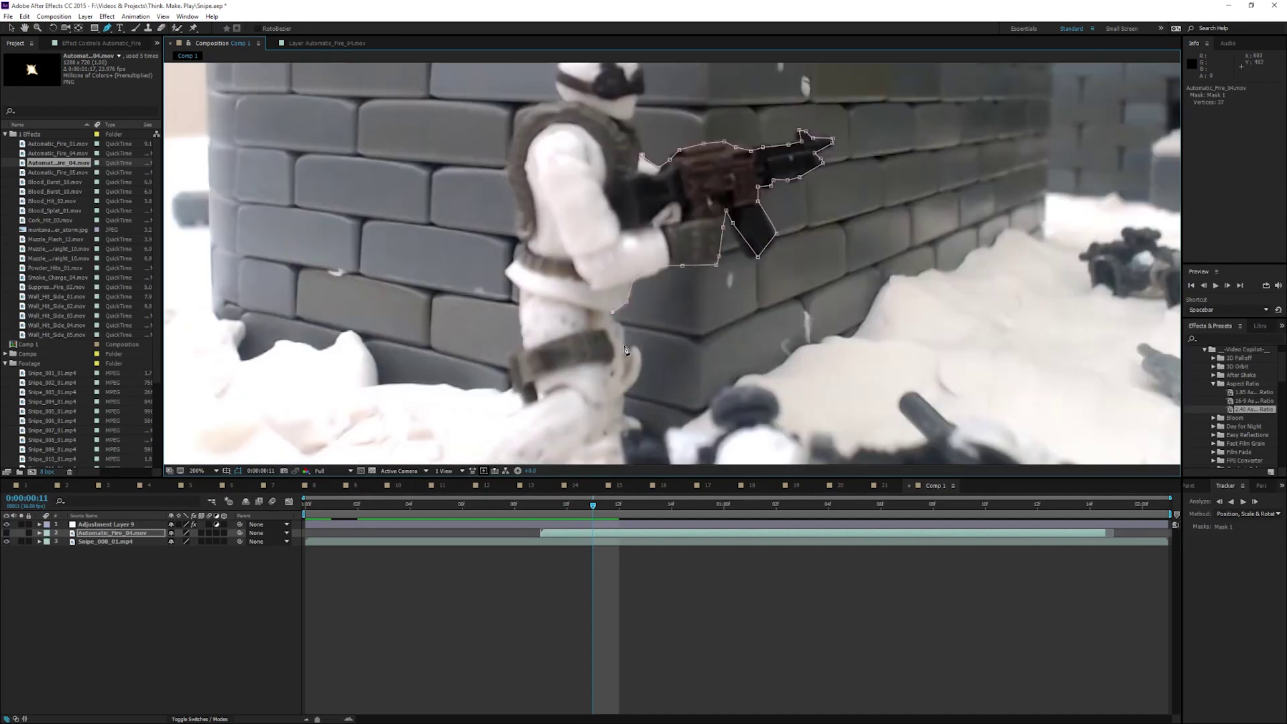
- Finish the mask up the soldier's body and back and around the helmet
click(525, 345)
click(515, 173)
click(516, 139)
drag(518, 142, 530, 264)
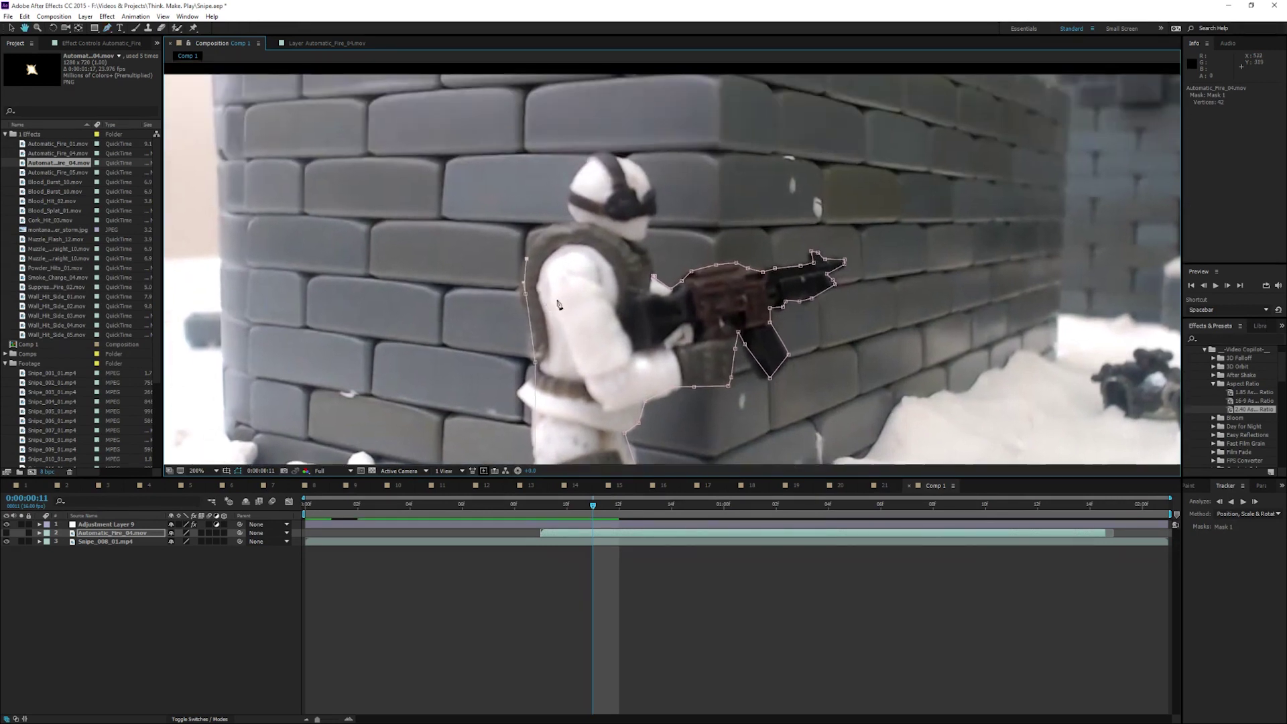
click(571, 217)
click(562, 185)
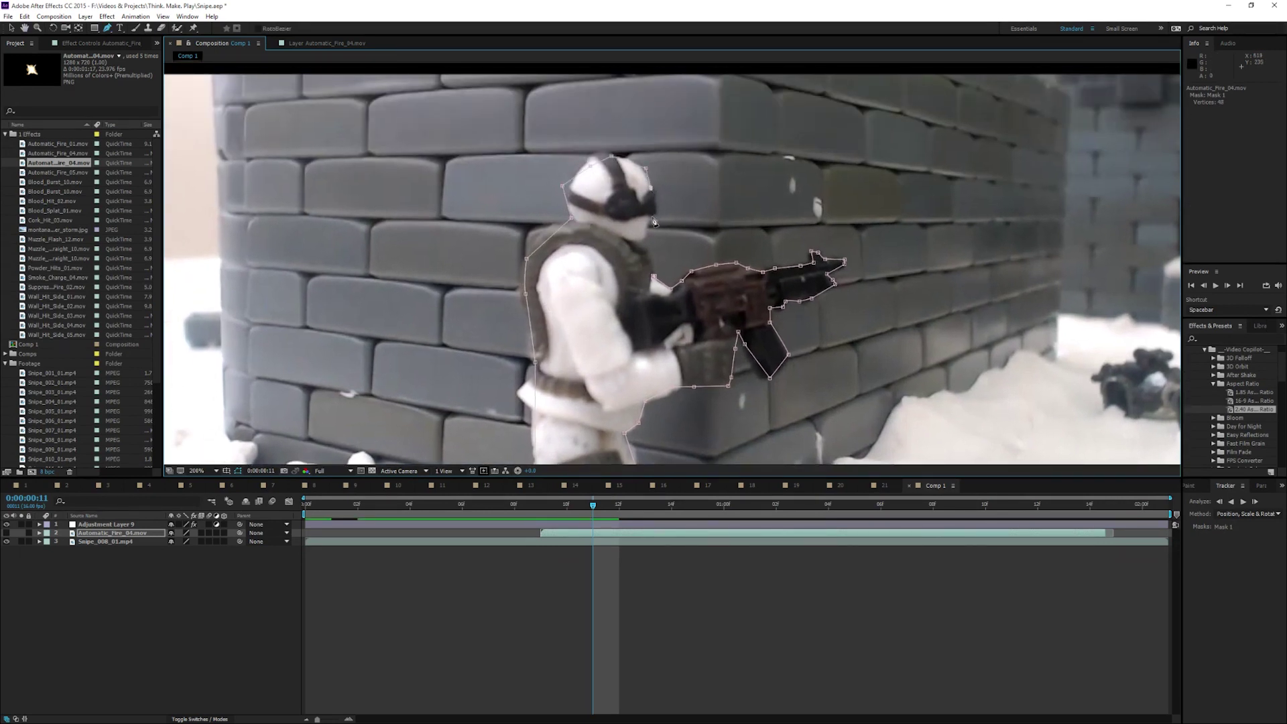
scroll(657, 282, right, 2)
scroll(657, 283, down, 1)
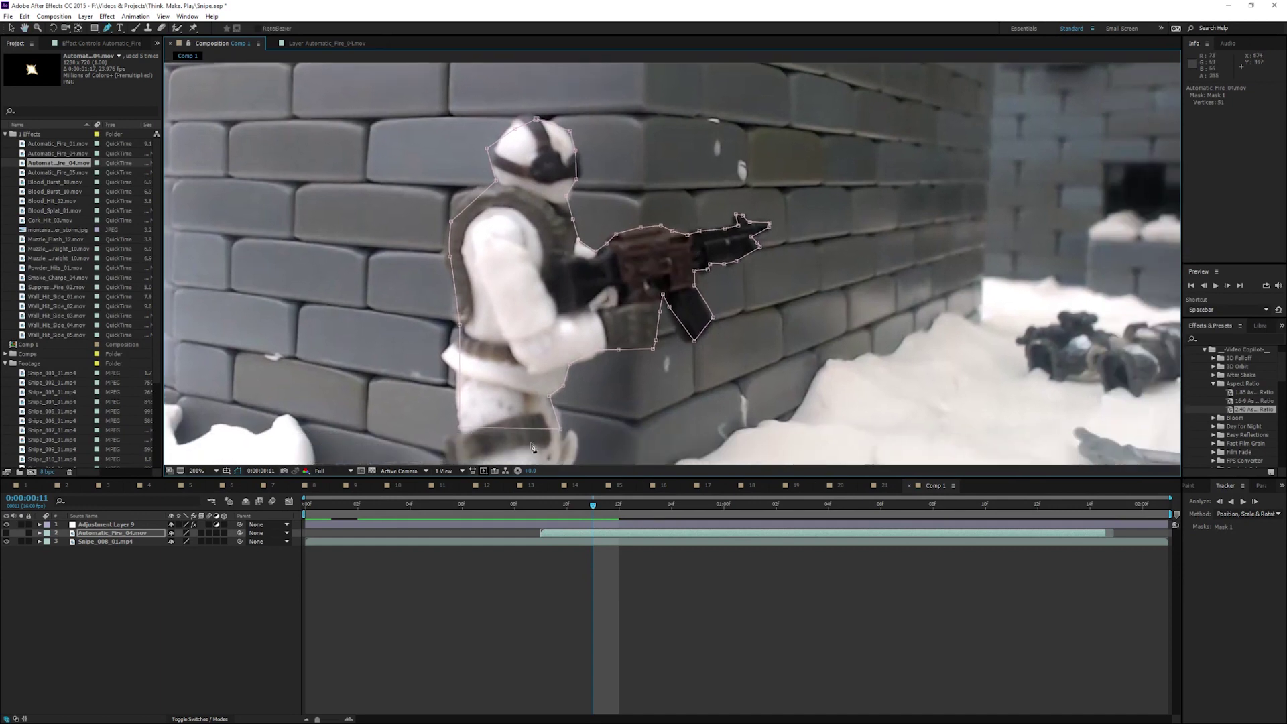
- Unhide the flash layer, invert Mask 1 and give it a 10-pixel feather
click(6, 533)
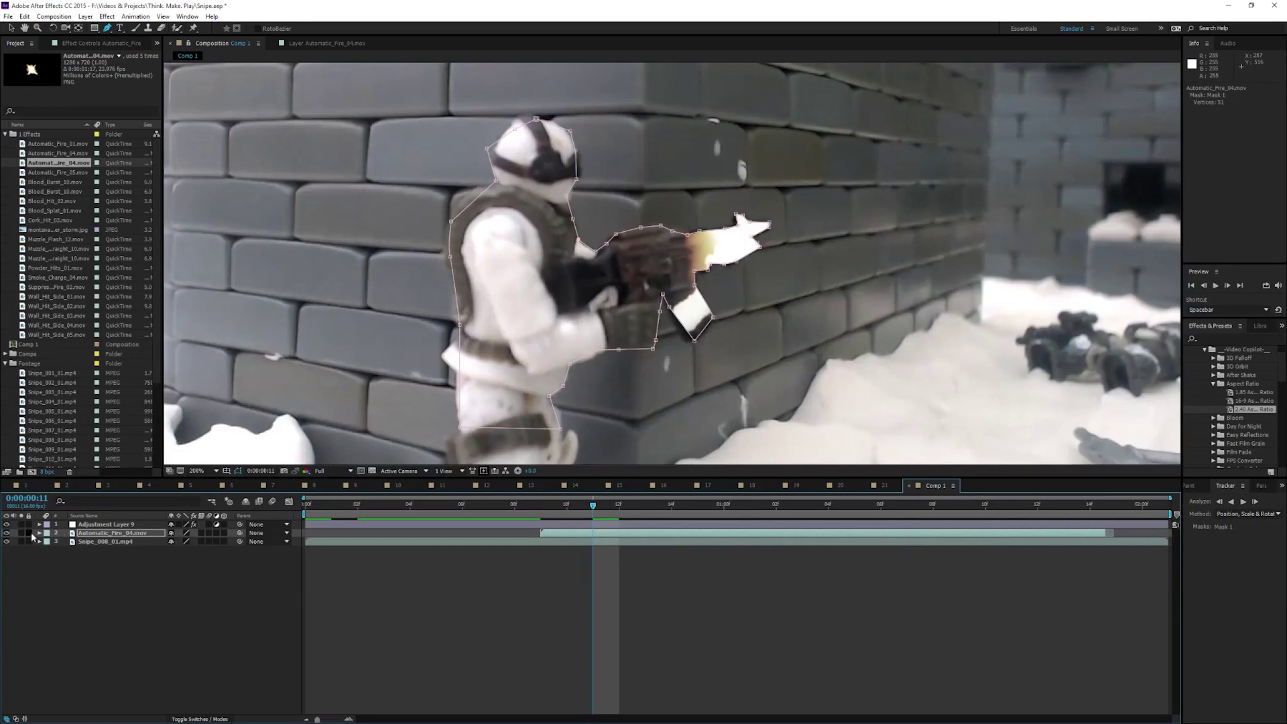
click(39, 533)
click(47, 542)
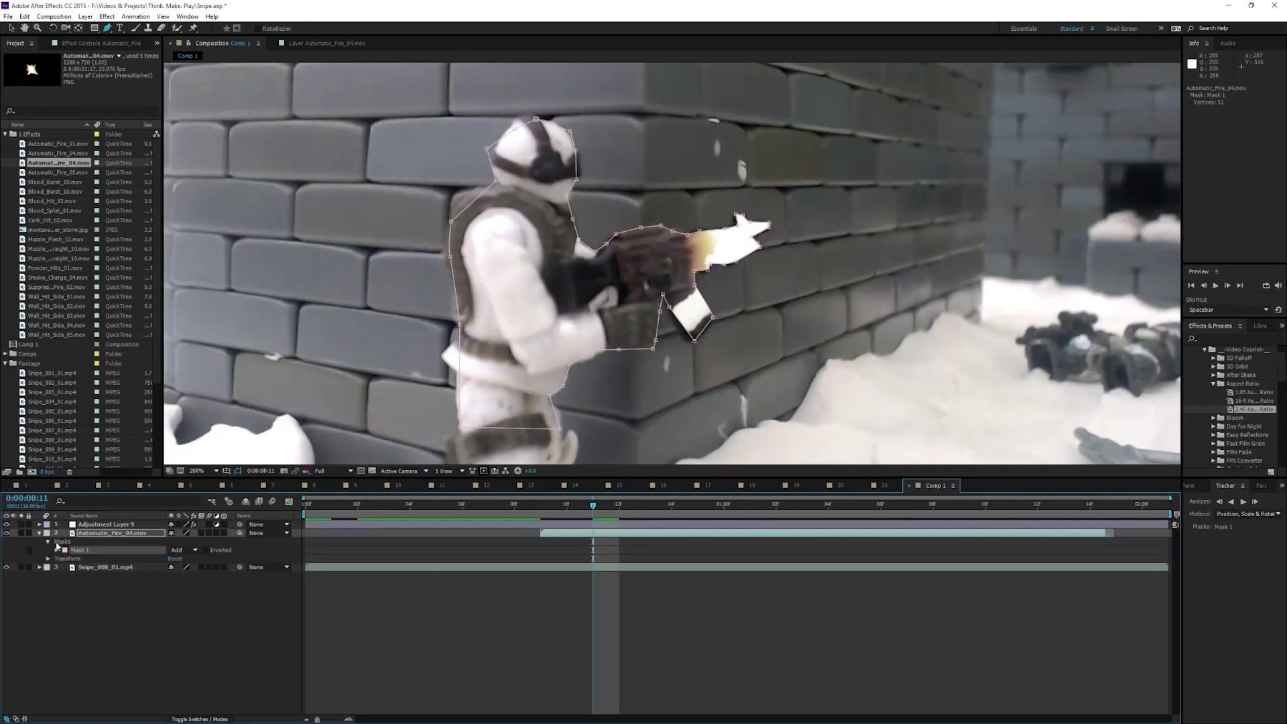
click(206, 550)
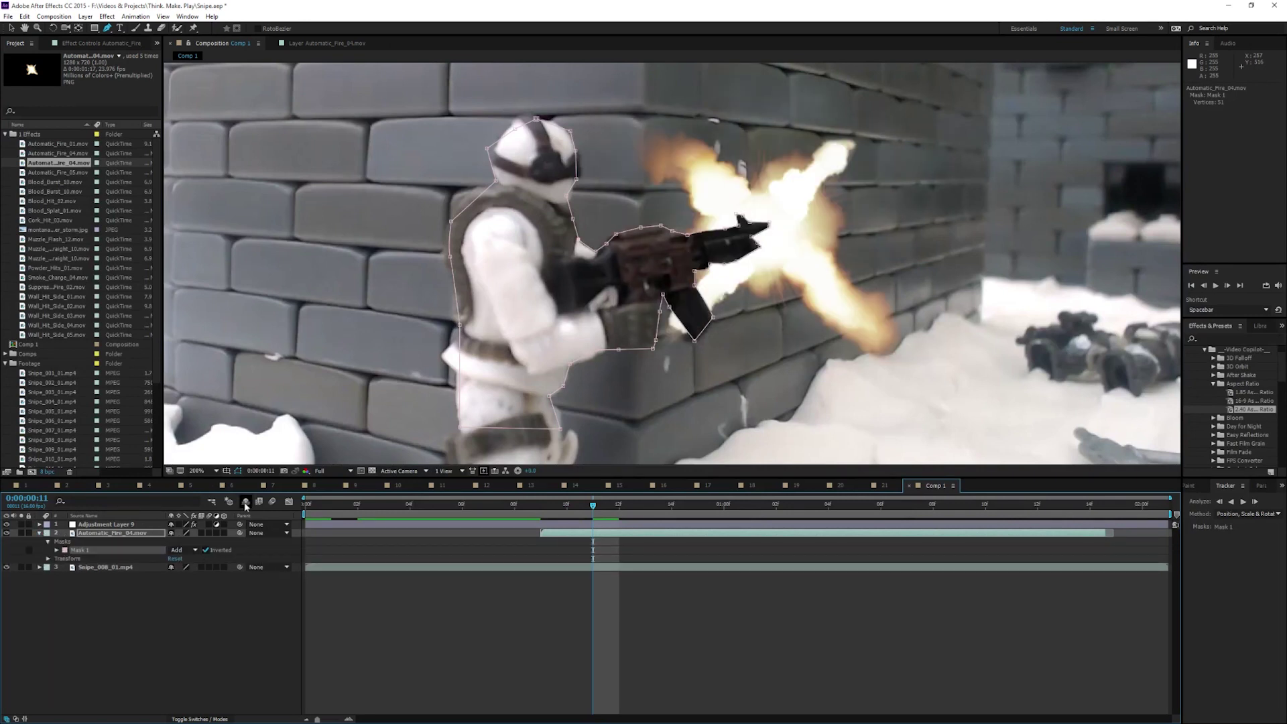
click(57, 550)
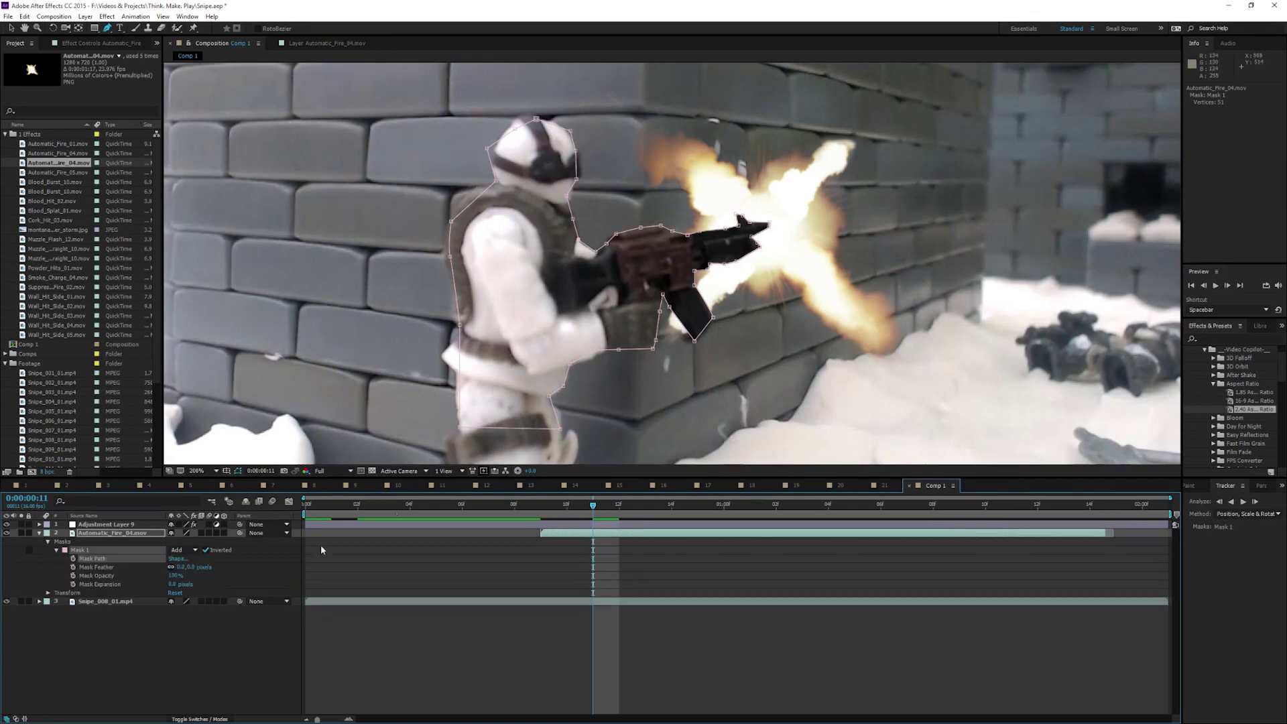
click(184, 568)
key(Return)
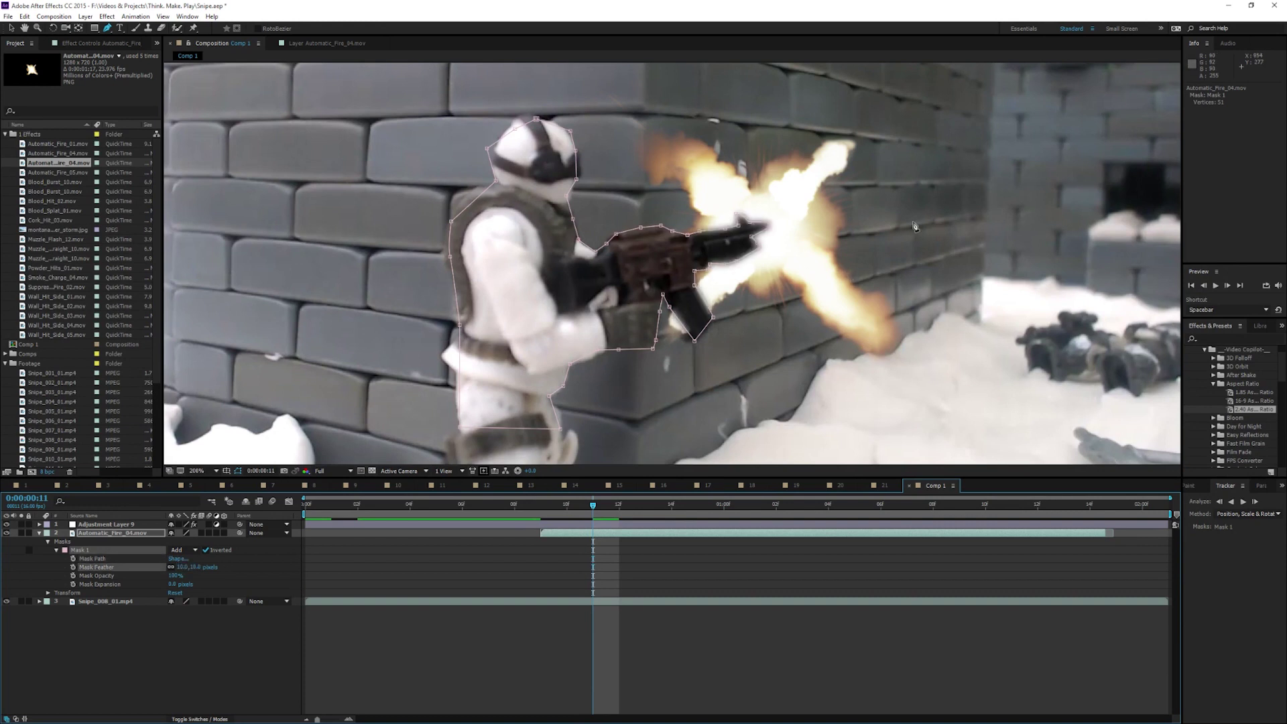
- Return to the full-frame view and scrub through the flash frames from frame 9
key(v)
key(comma)
click(1032, 300)
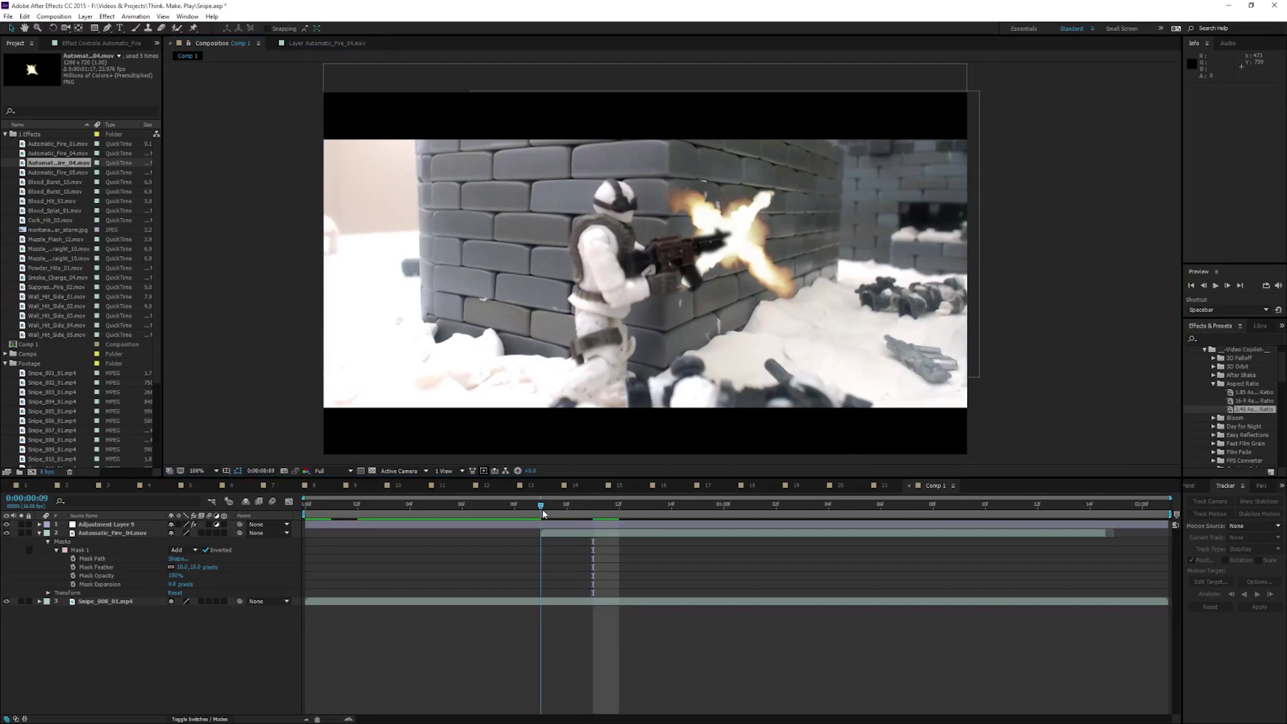
click(542, 509)
drag(543, 514, 648, 526)
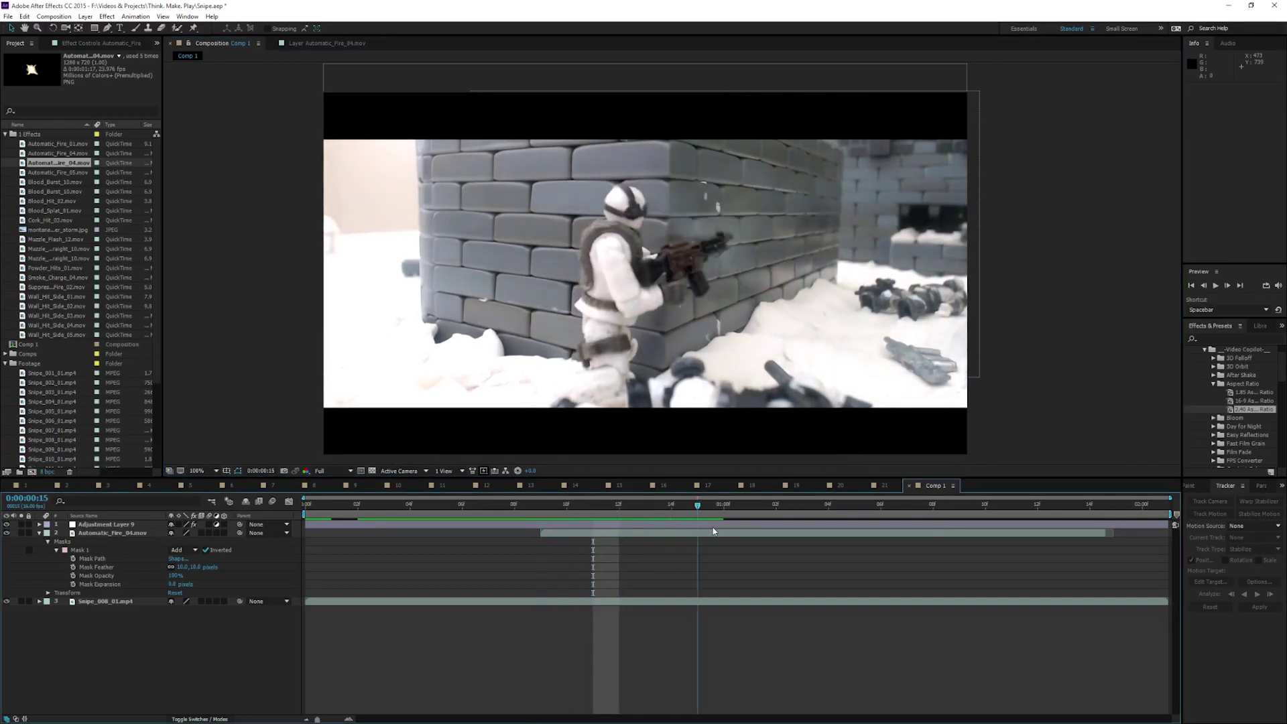
key(Page_Down)
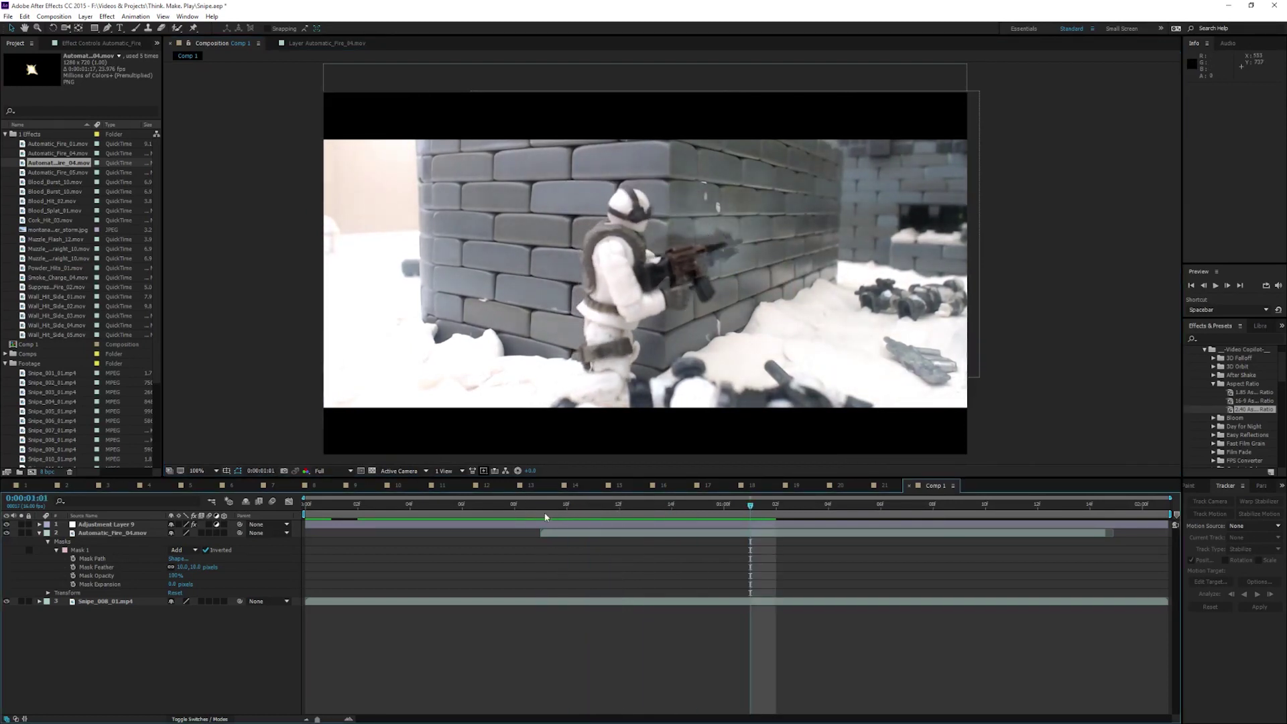
- At the flash layer's first frame, enable Mask Path keyframing and zoom in on the gun
key(i)
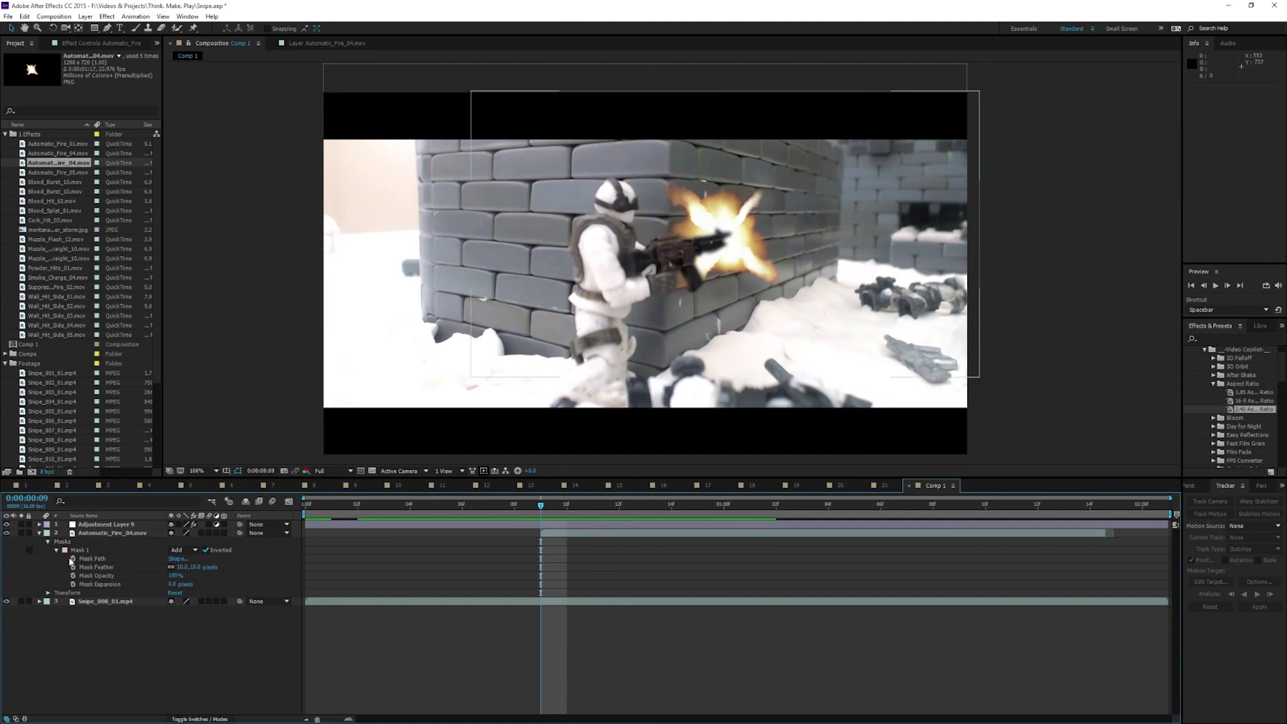
click(73, 558)
scroll(654, 246, up, 4)
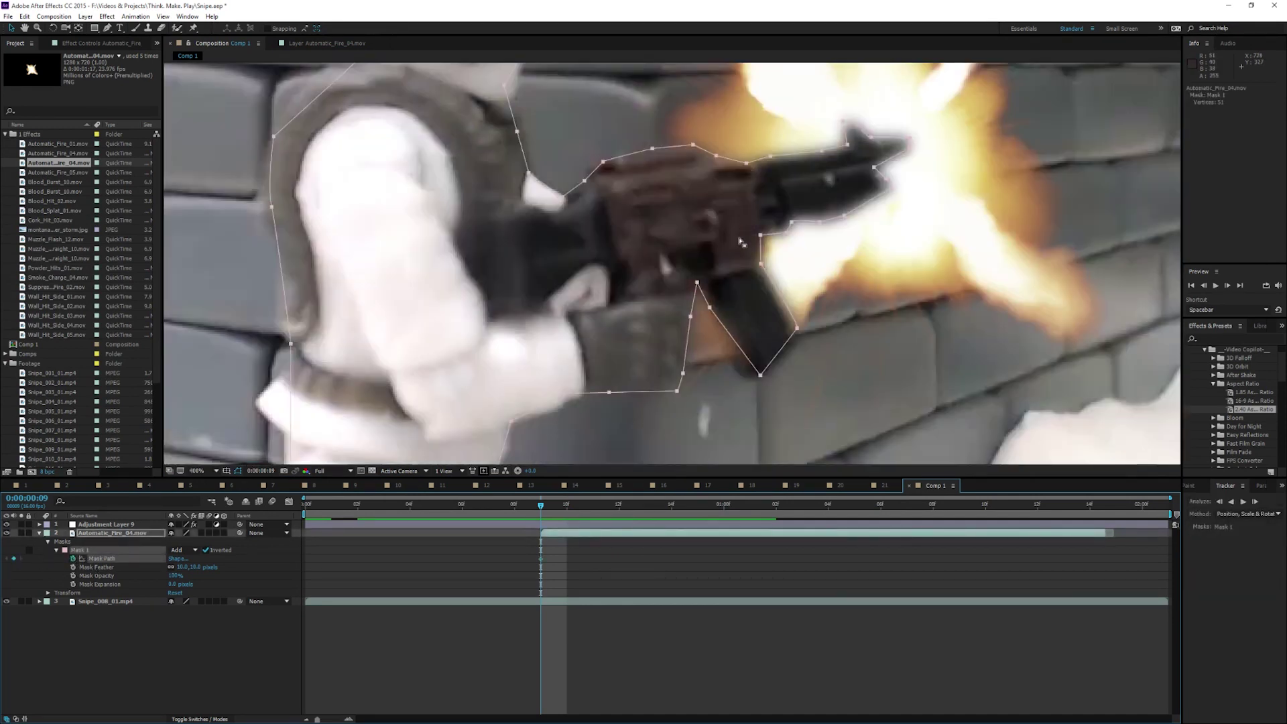
drag(774, 235, 718, 257)
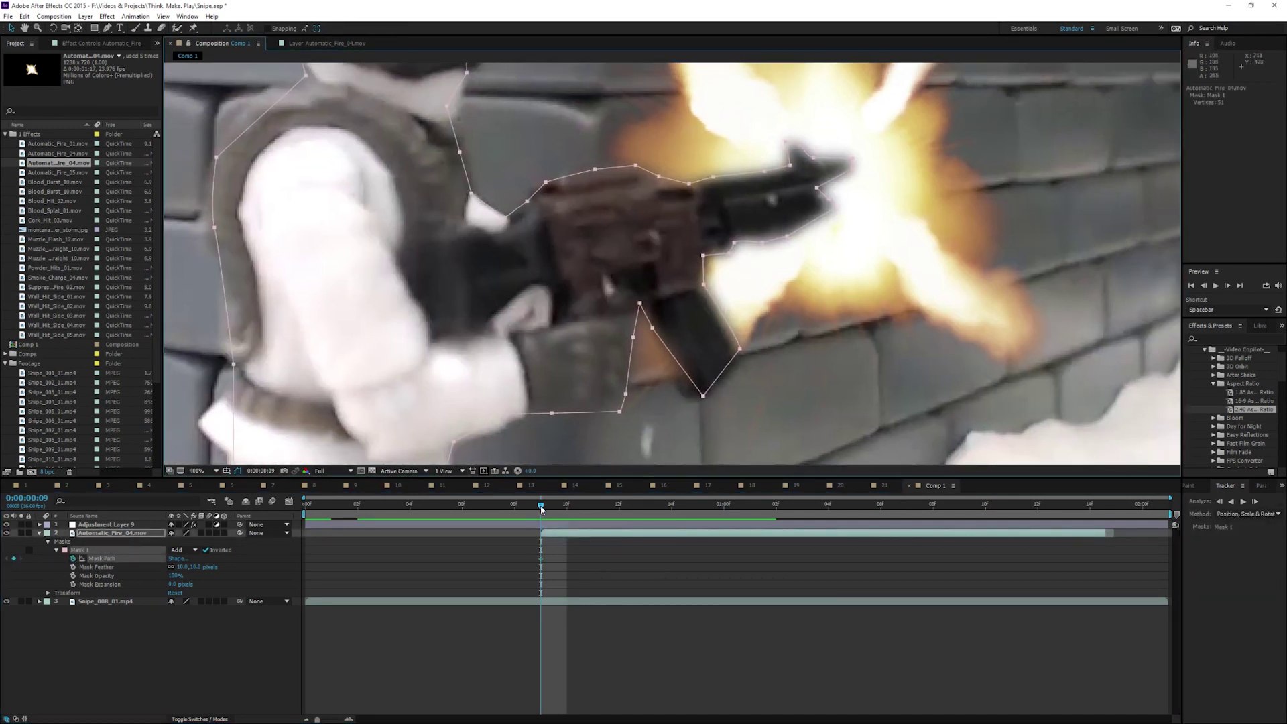
- Reshape the mask to follow the gun at frames 11 and 13, then check a later frame
drag(542, 510, 607, 512)
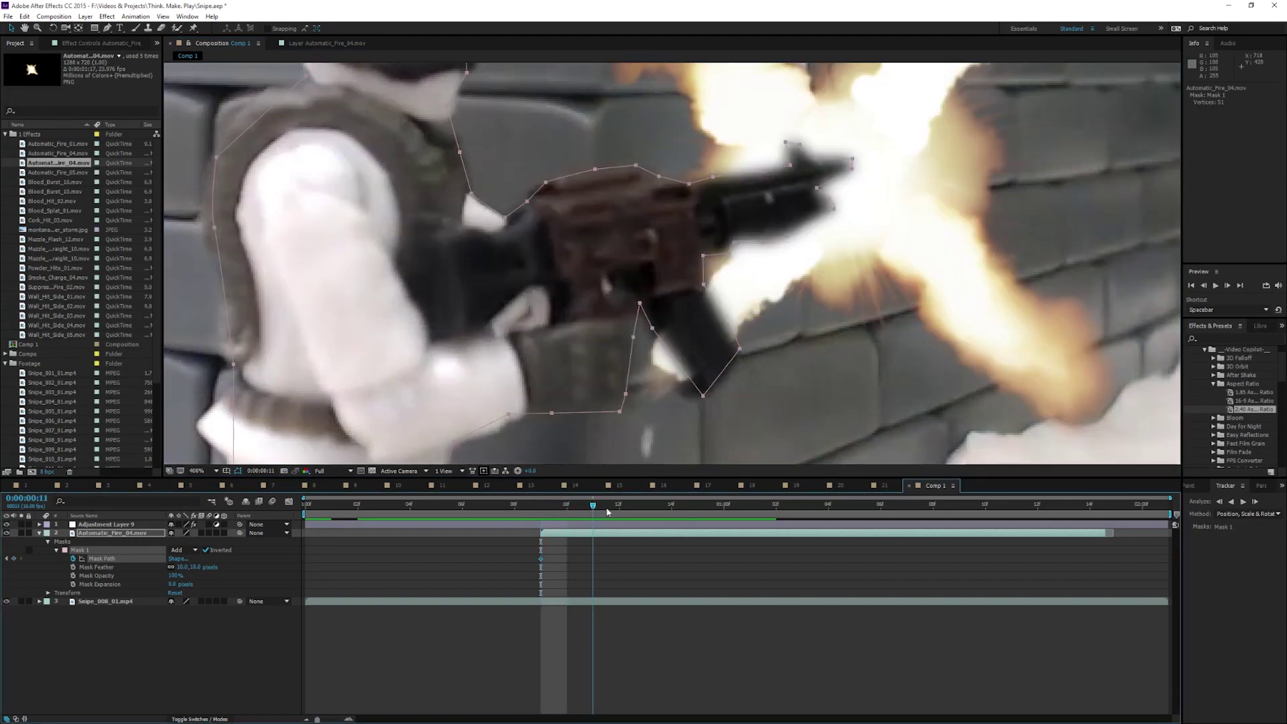
click(781, 176)
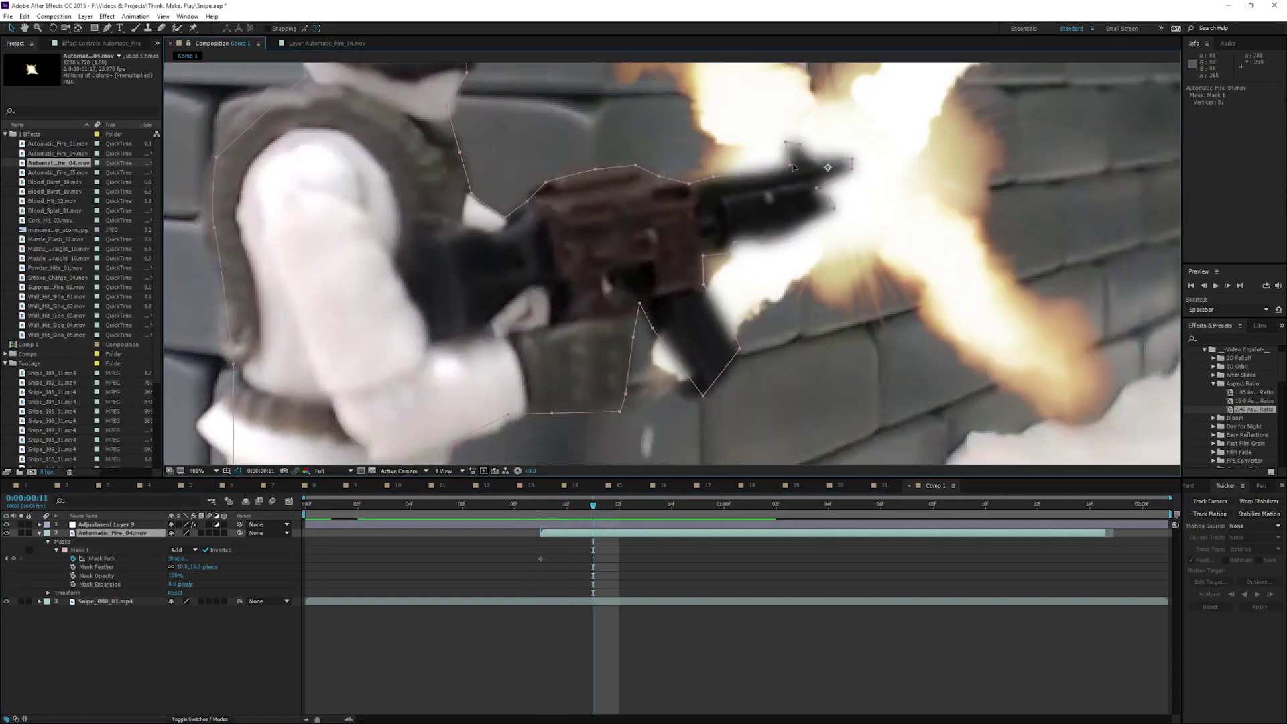
drag(793, 168, 790, 169)
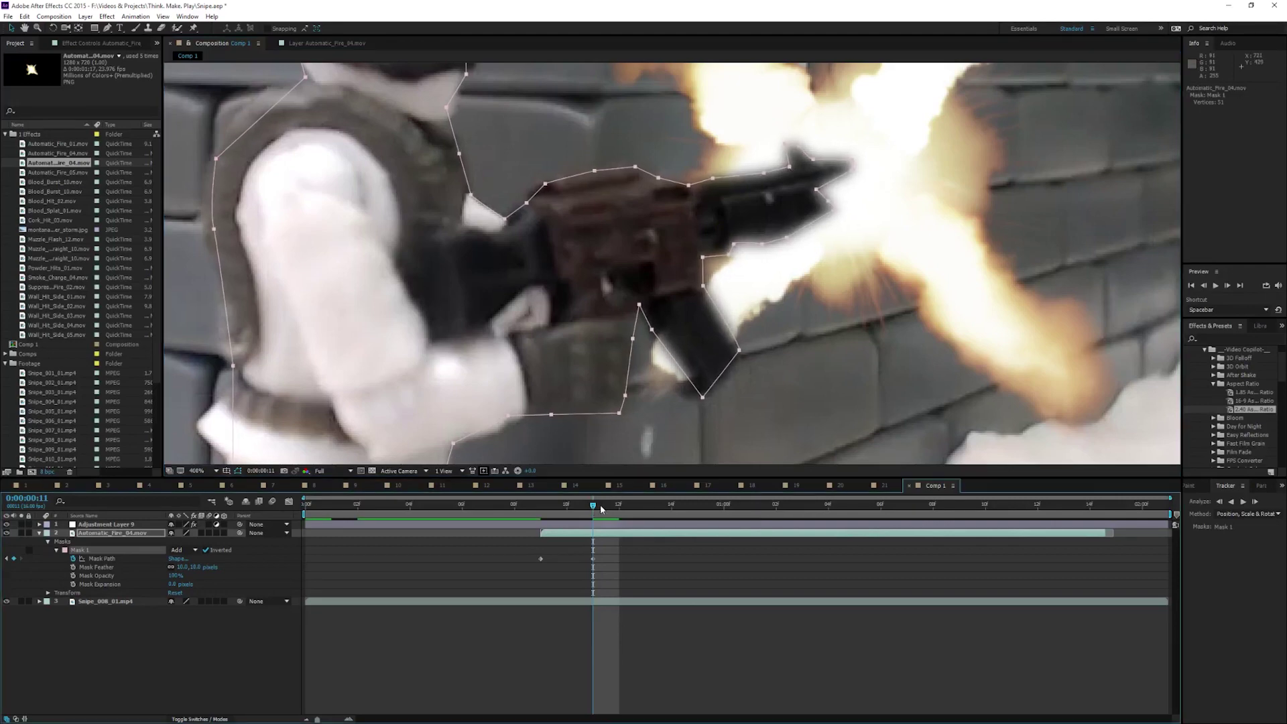
click(639, 516)
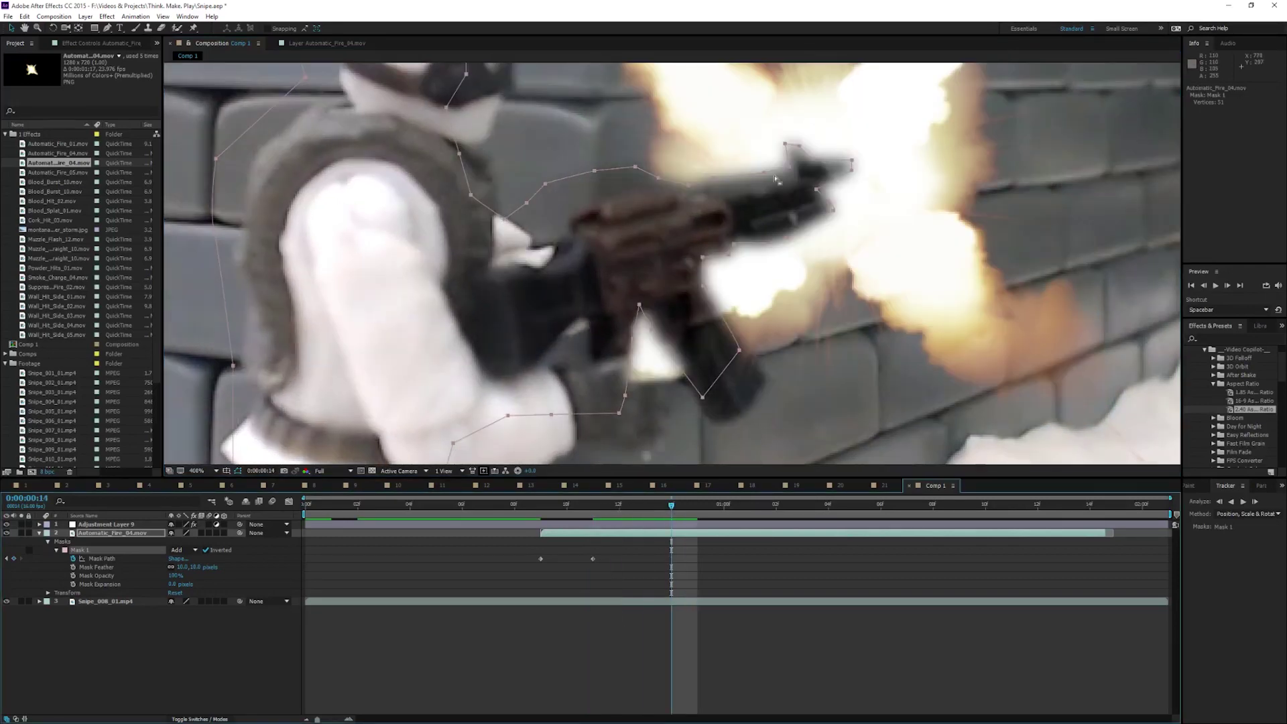
drag(790, 169, 798, 186)
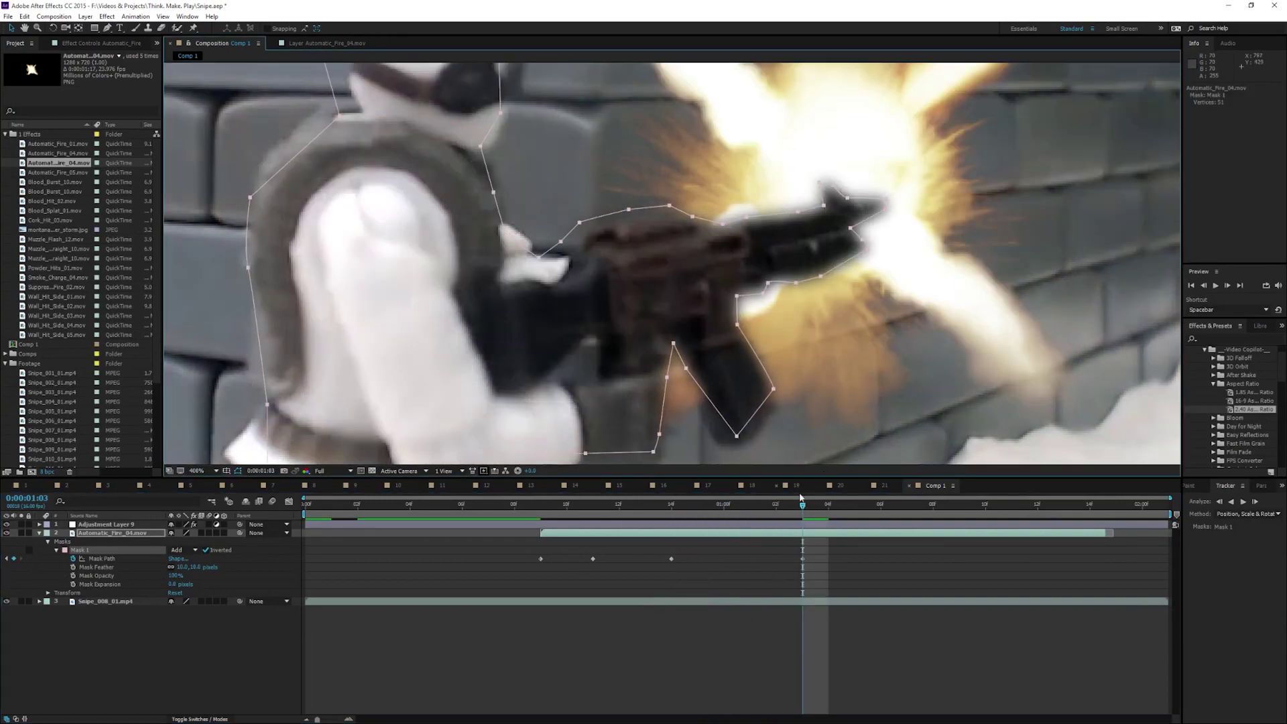
drag(808, 510, 881, 518)
scroll(900, 274, down, 4)
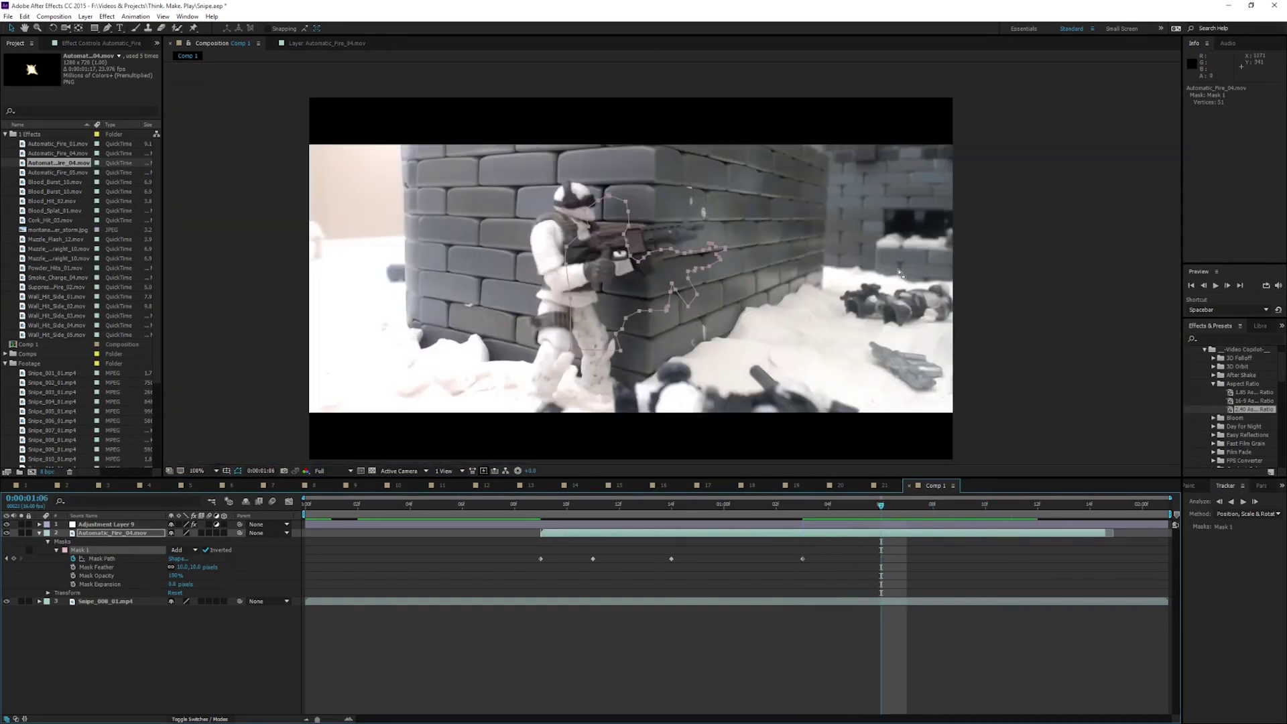
- Scrub past the last flash and return to the mask keyframe at 0:00:01:03
click(1017, 388)
drag(1017, 388, 1043, 359)
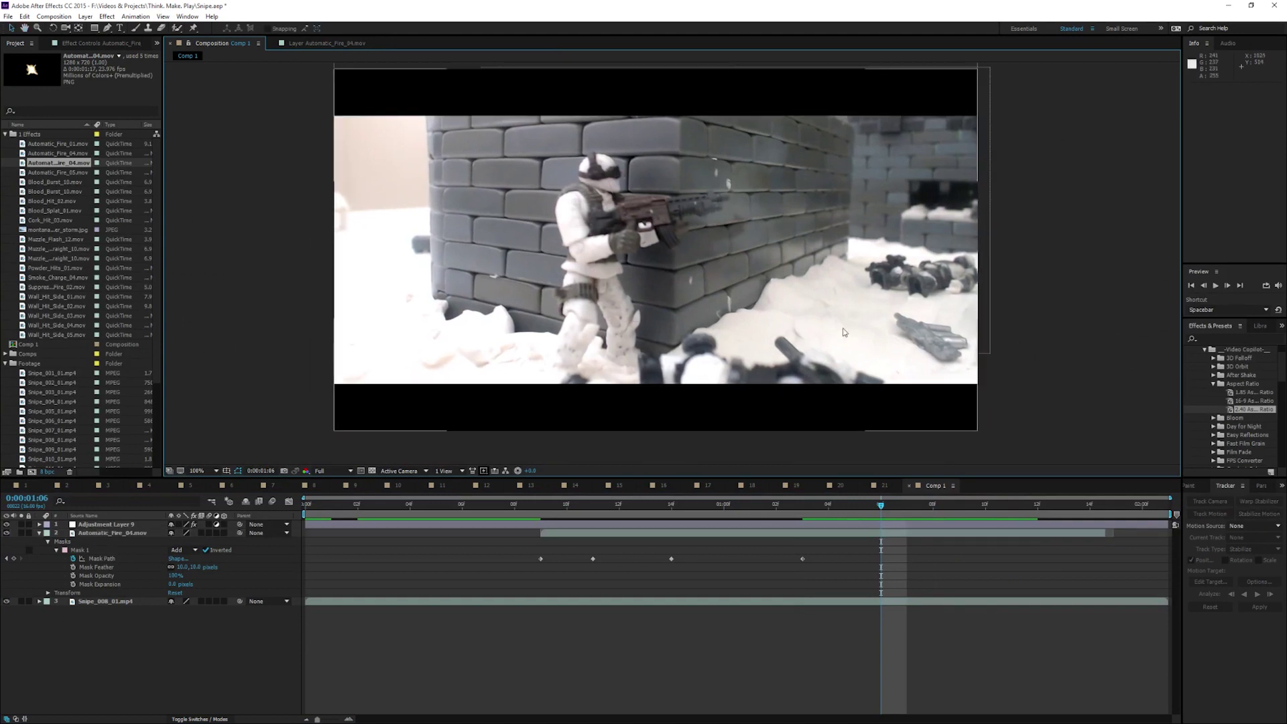
click(812, 515)
drag(812, 515, 911, 529)
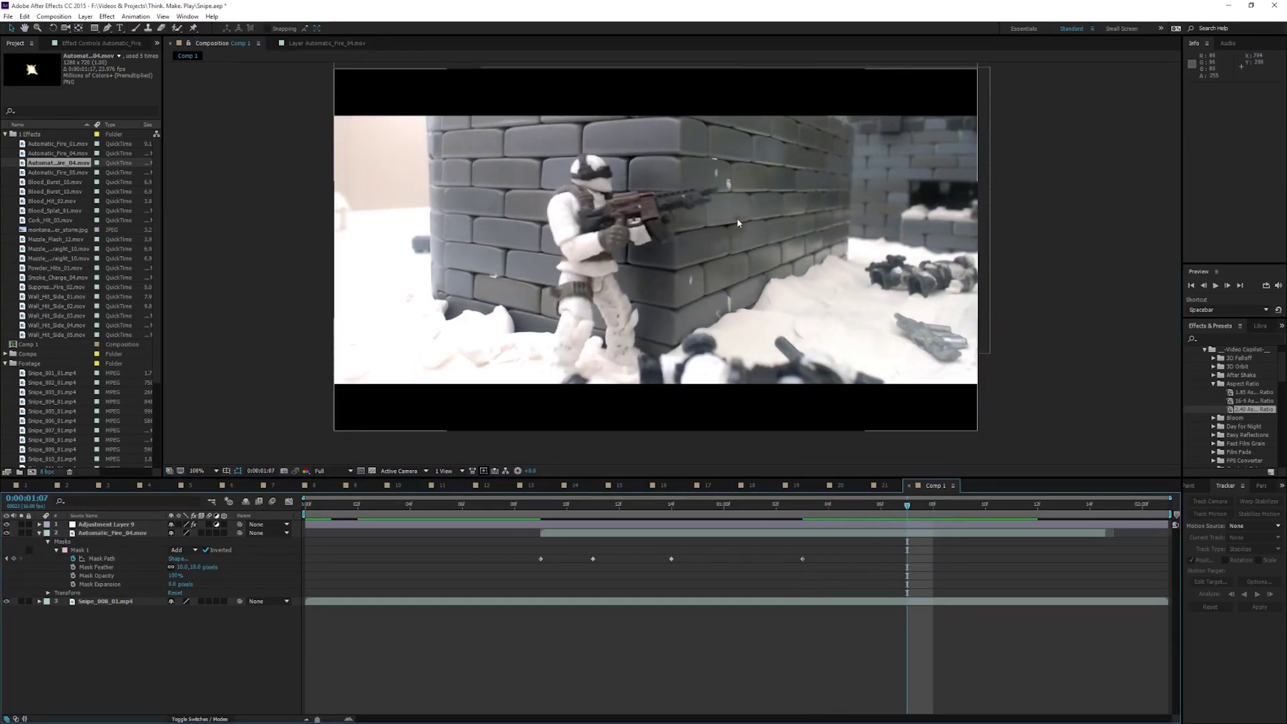
mouse_move(908, 513)
mouse_down()
mouse_move(865, 509)
mouse_move(890, 505)
mouse_up()
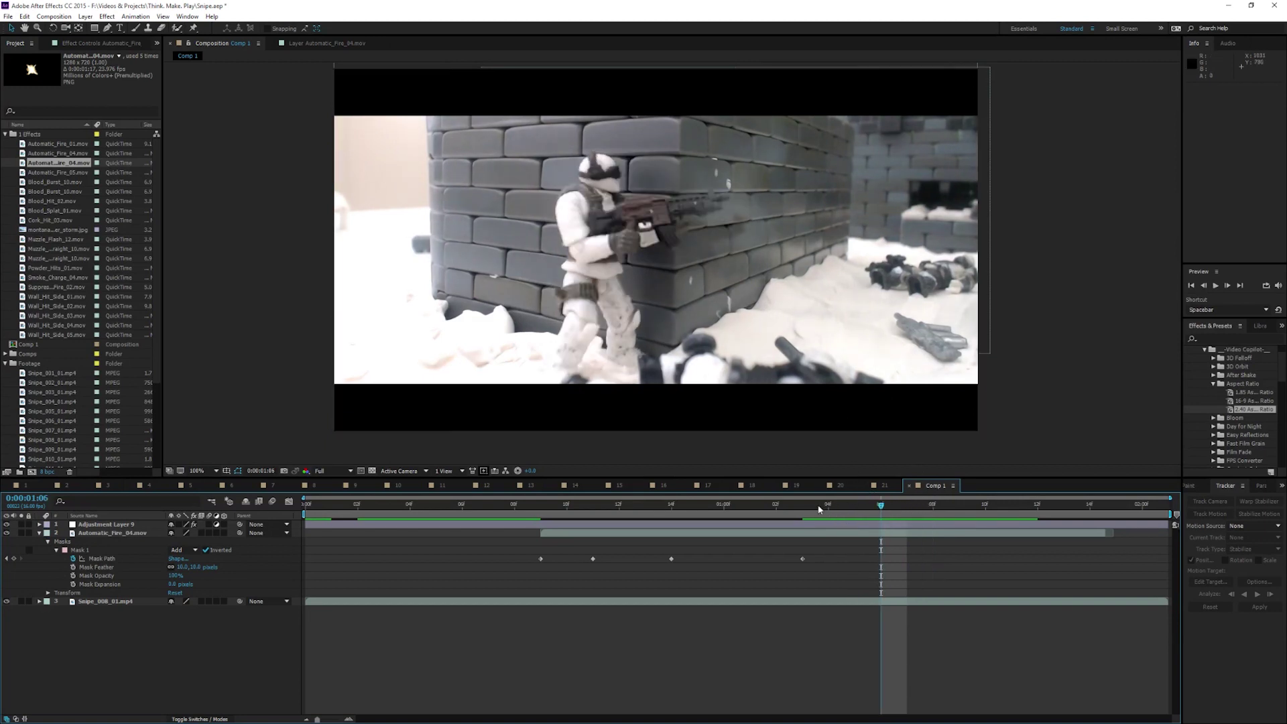
click(819, 510)
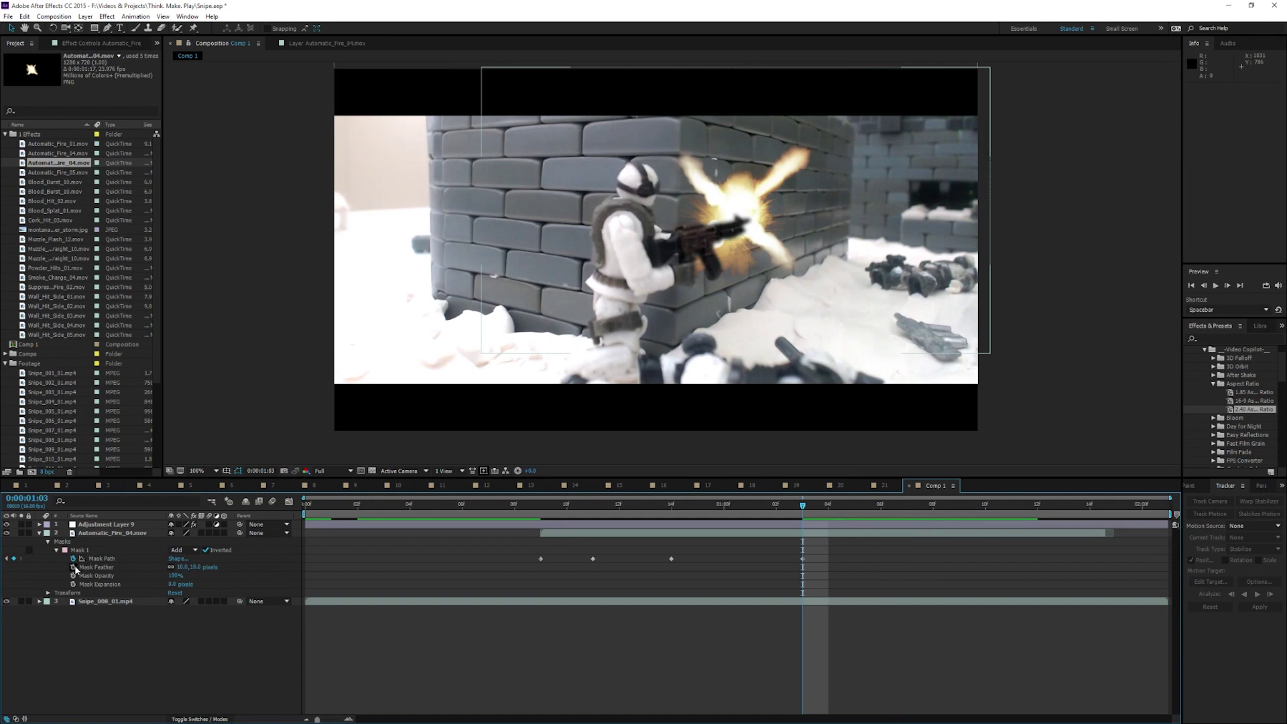
- Keyframe Mask Feather at 0:00:01:03 and set it to 100 at 0:00:01:05
click(73, 567)
drag(804, 510, 853, 513)
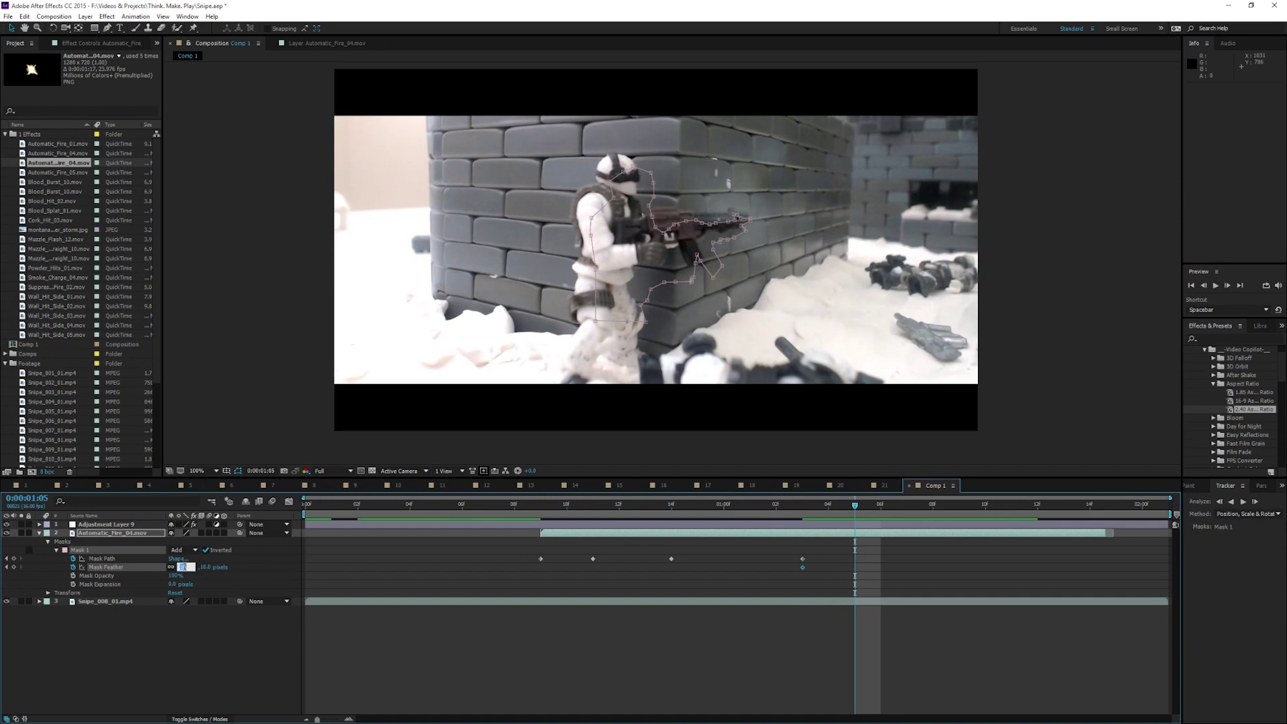
key(Return)
- Preview the shot from 0:00:01:03
click(1051, 362)
drag(855, 509, 804, 511)
key(space)
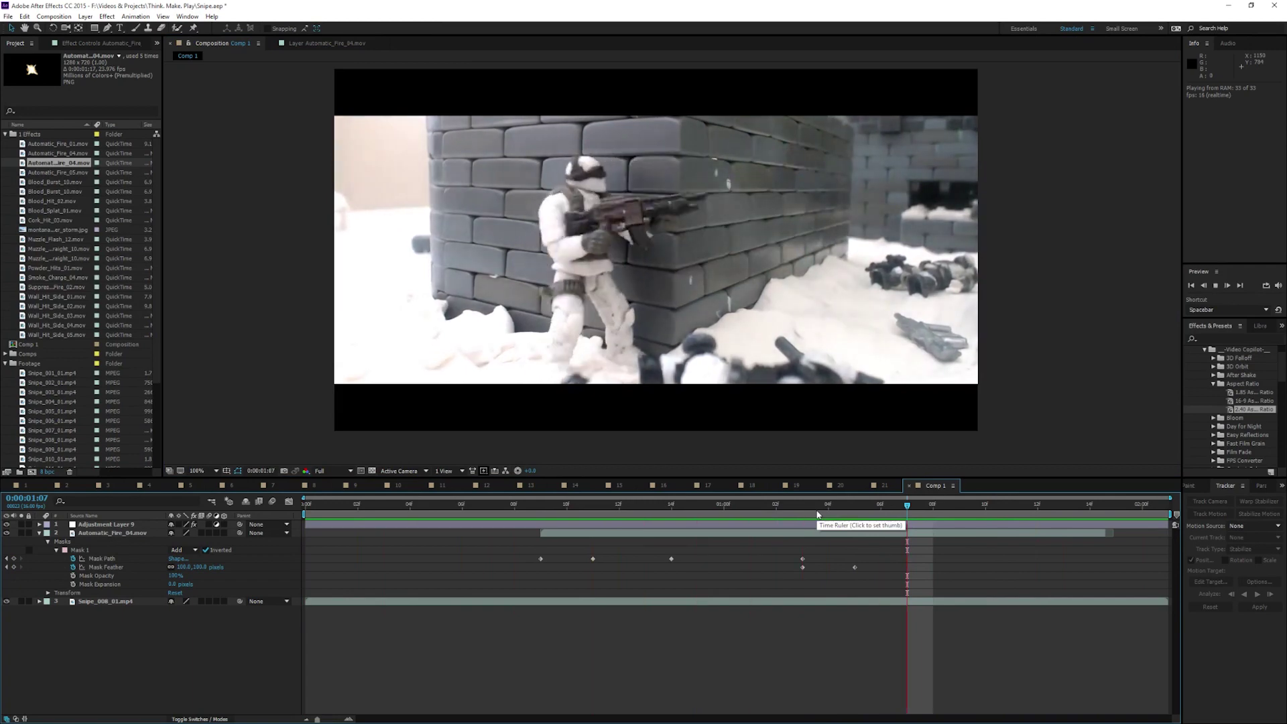
key(space)
- Enable Position keyframes on Automatic_Fire_04.mov and move the flash with the gun barrel at later frames and 0:00:01:03
drag(550, 510, 690, 511)
click(521, 219)
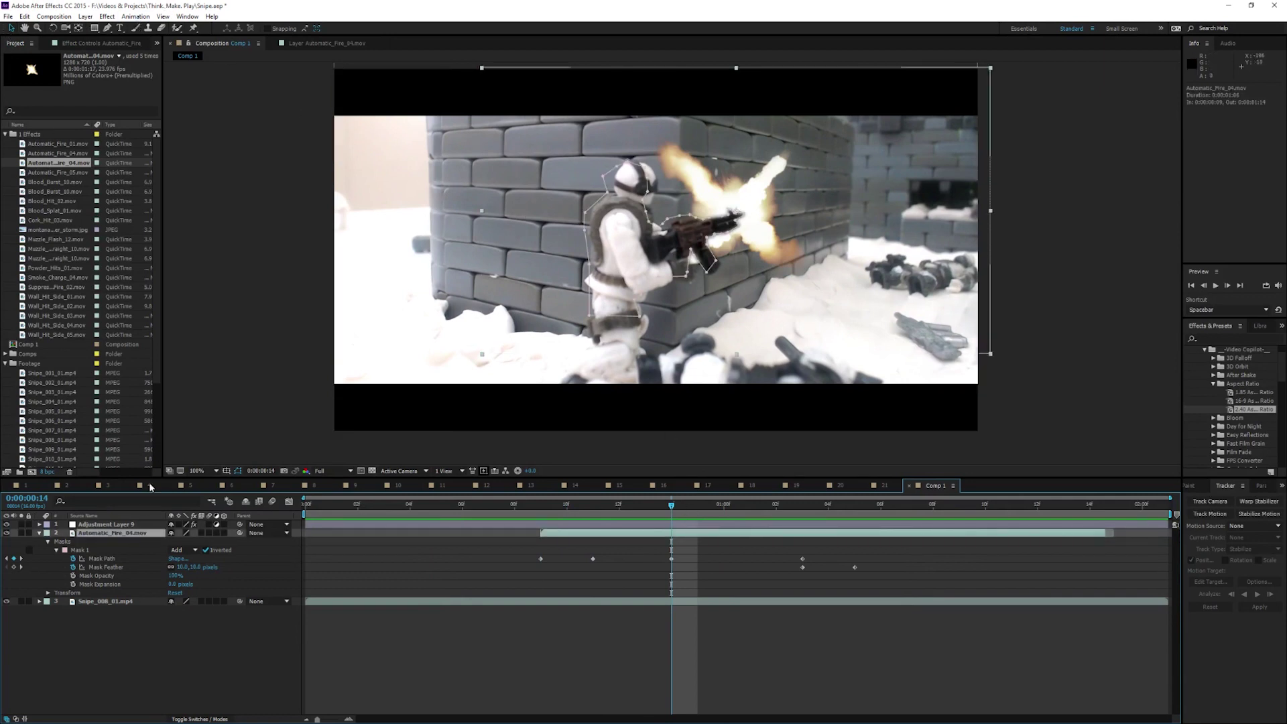
click(47, 593)
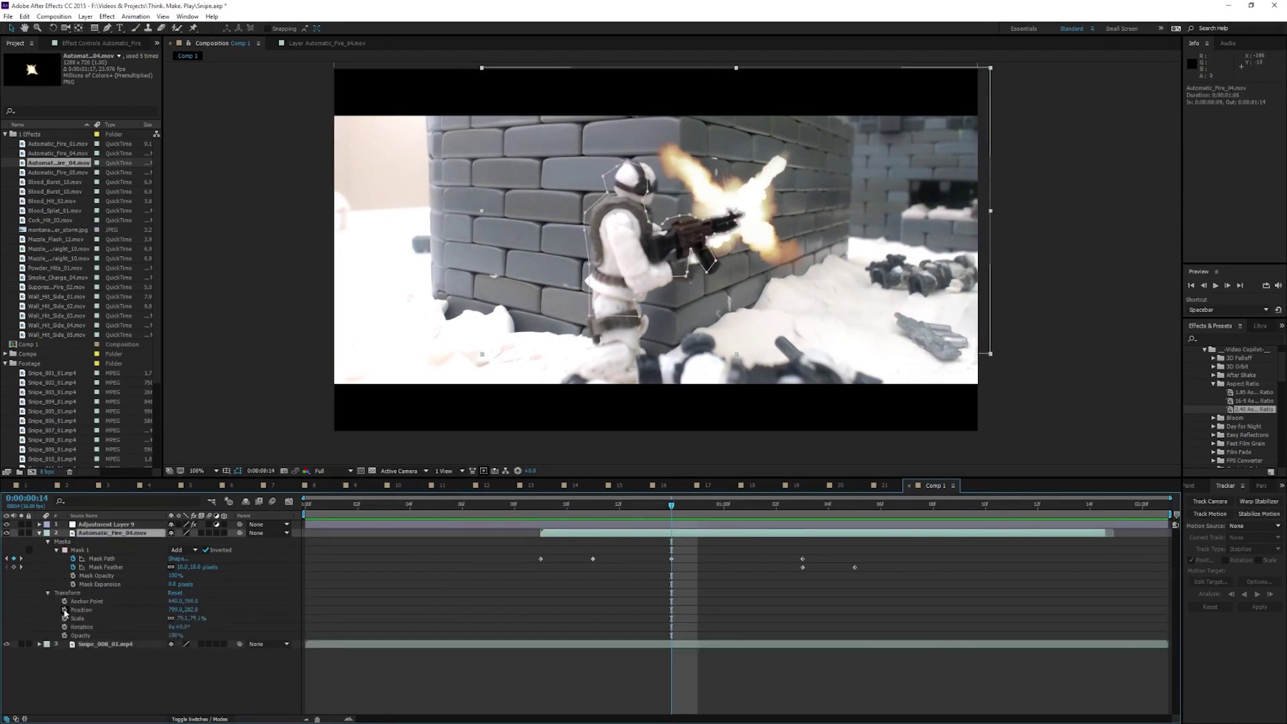
click(64, 610)
click(541, 505)
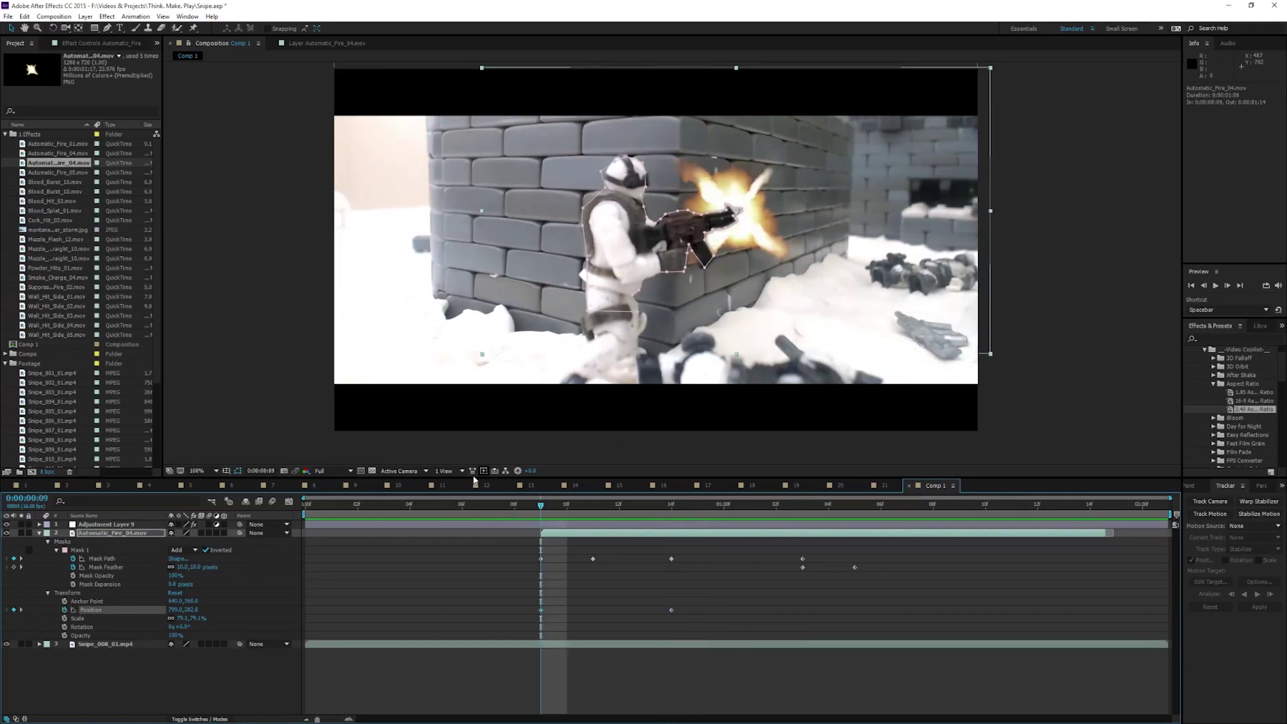
drag(544, 508, 671, 509)
drag(757, 235, 770, 245)
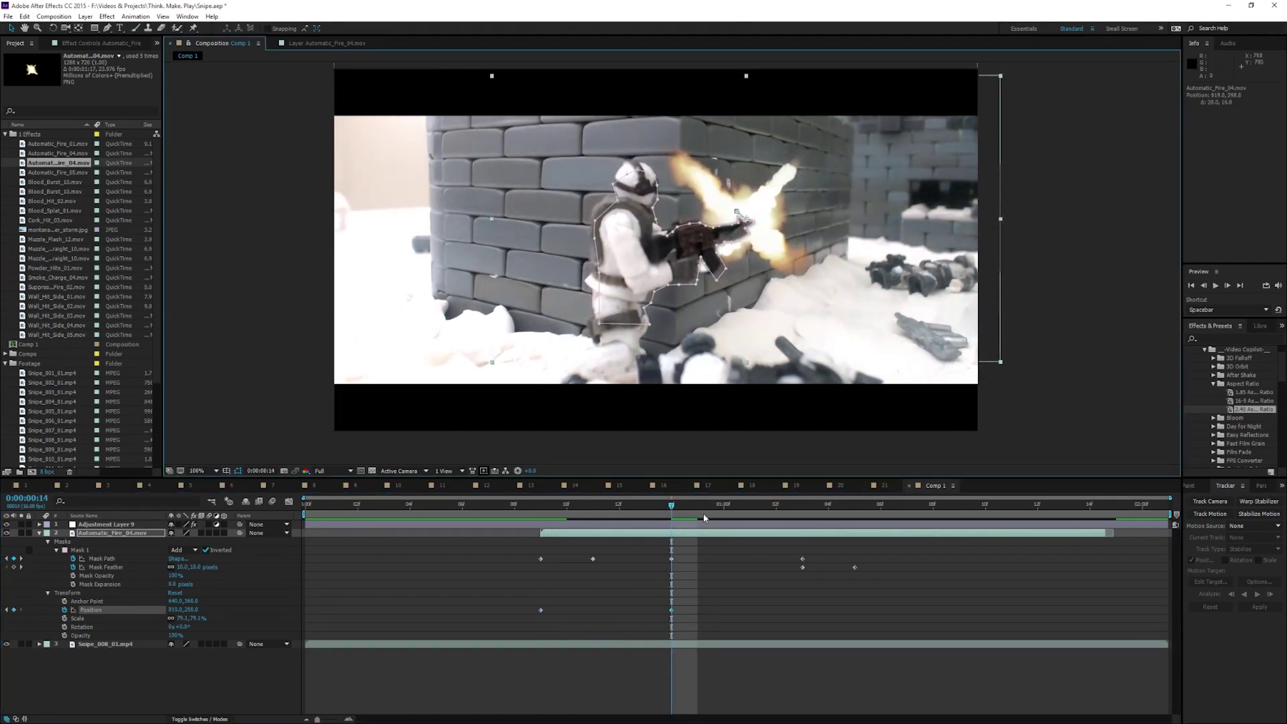
drag(687, 509, 803, 510)
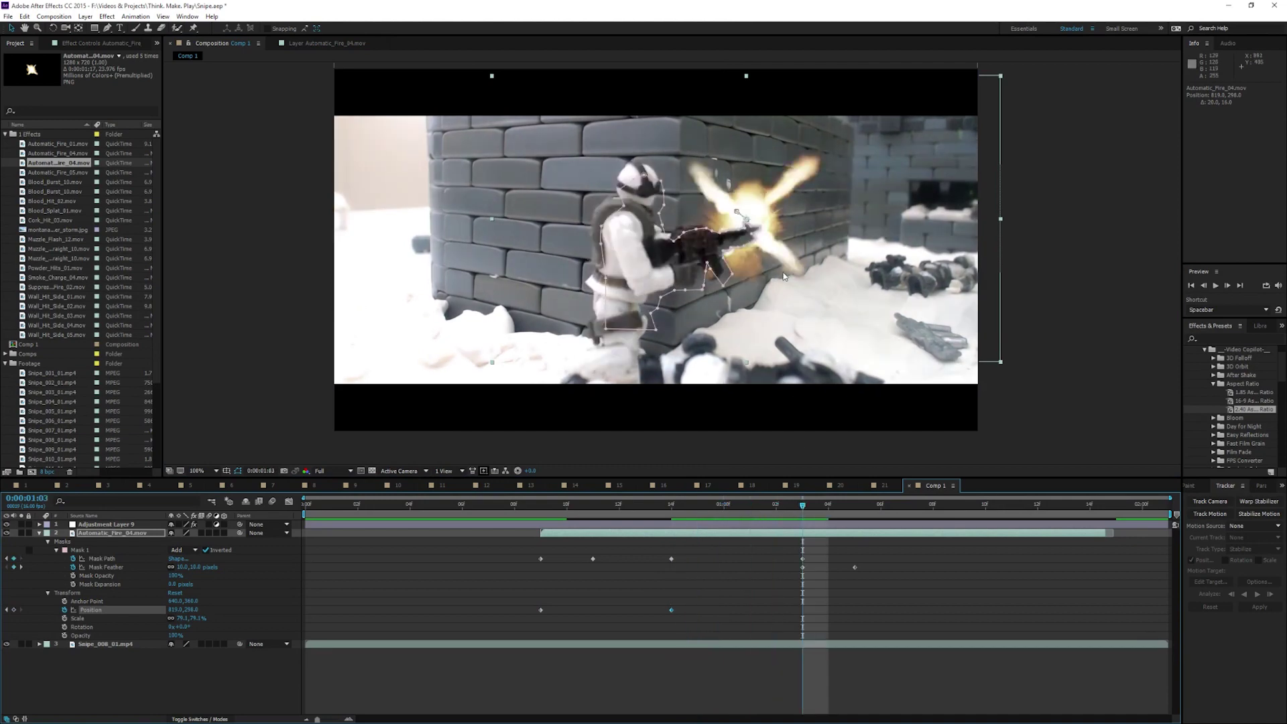
drag(785, 276, 795, 280)
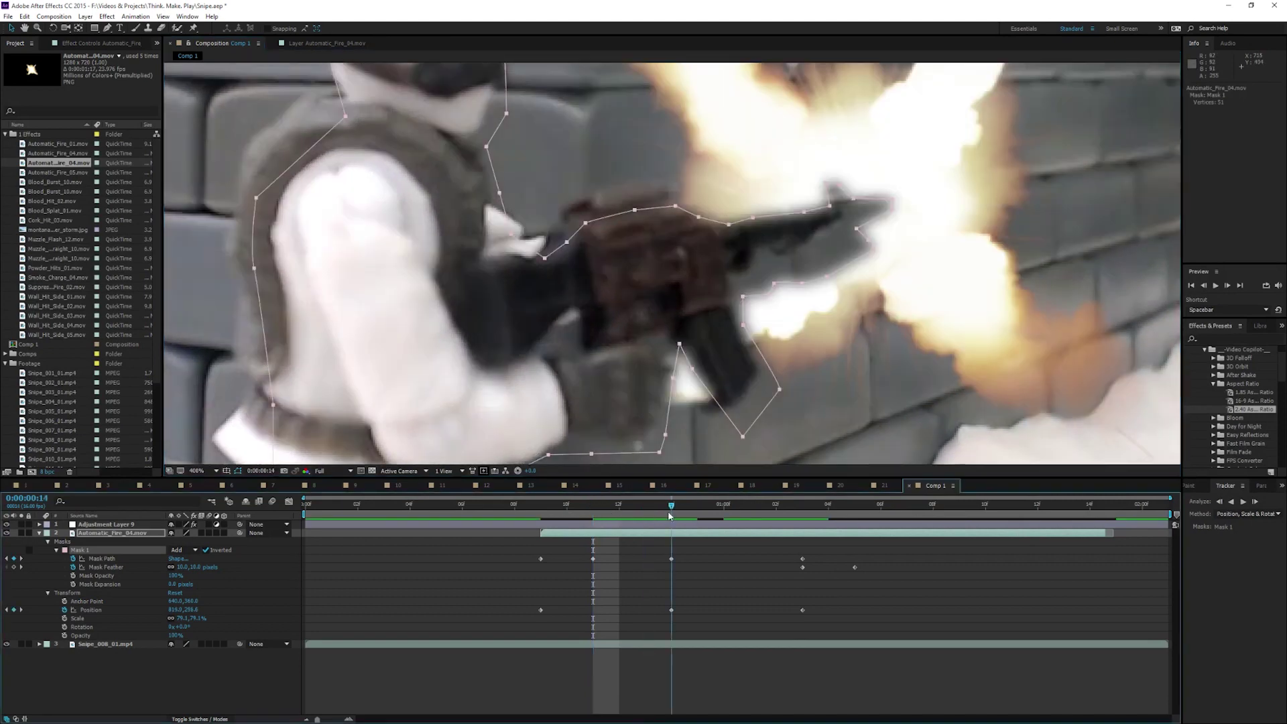
key(k)
drag(781, 284, 746, 249)
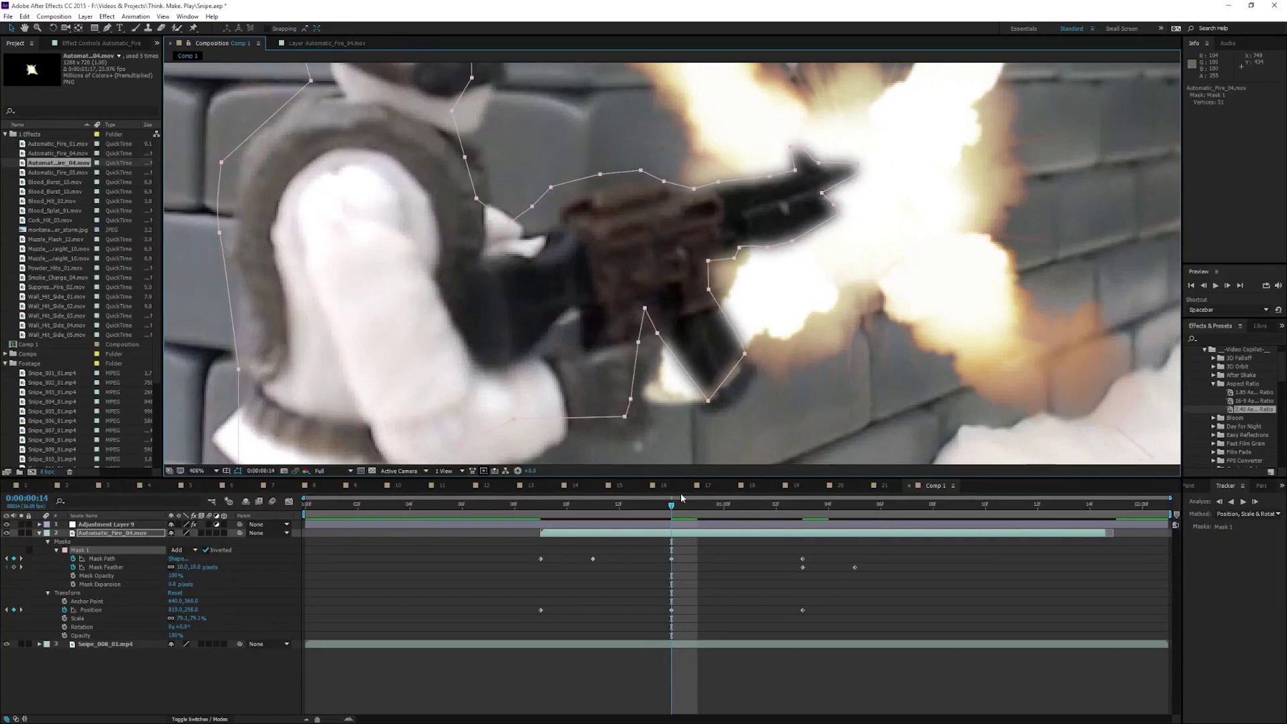
key(k)
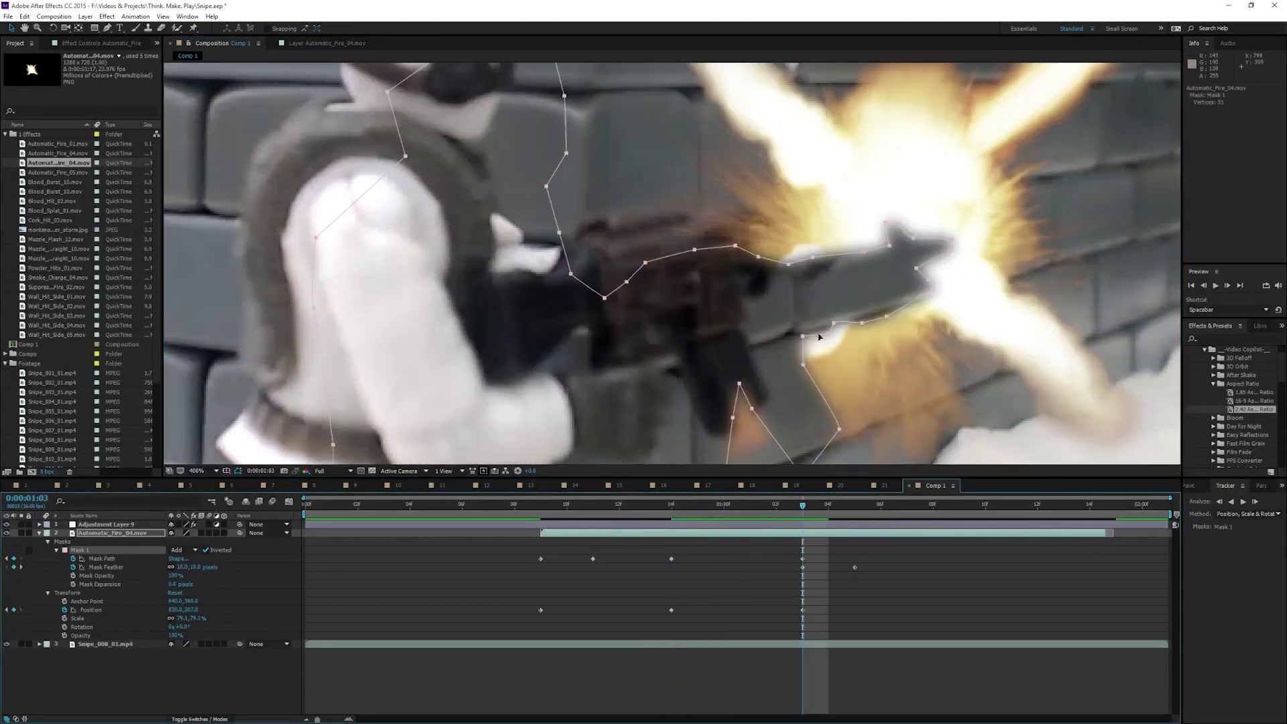
drag(819, 336, 747, 283)
key(slash)
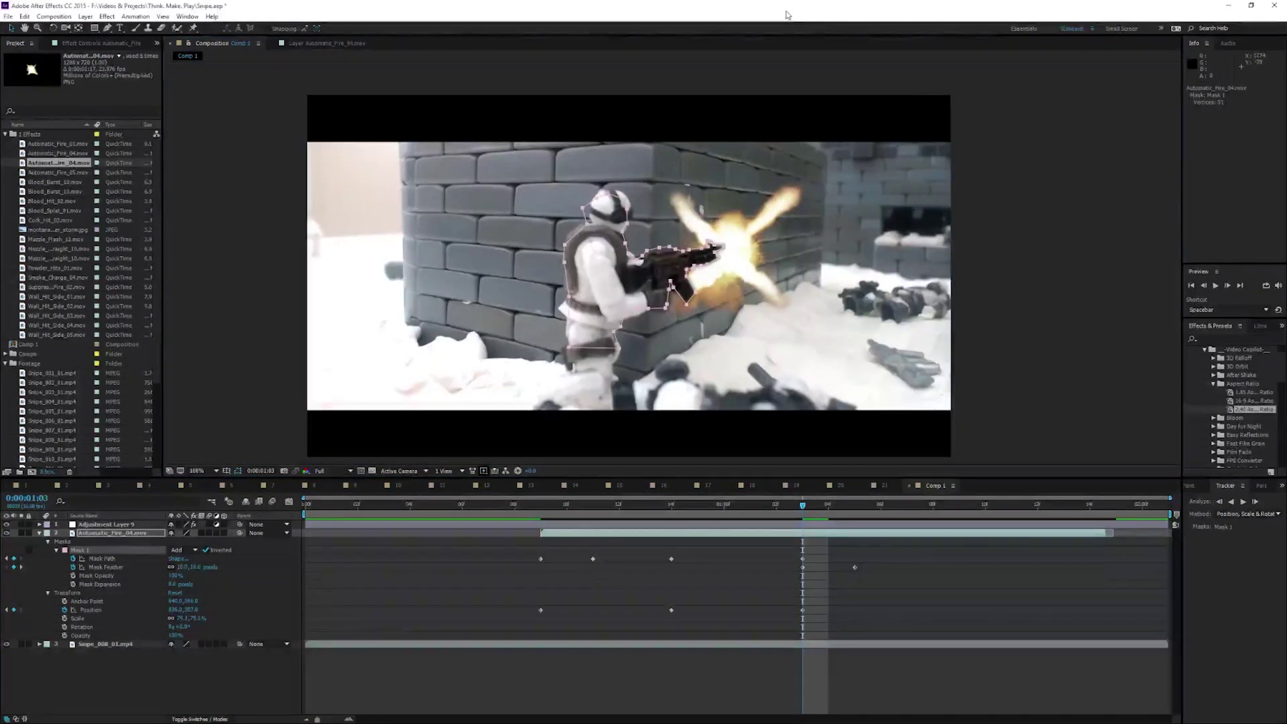
- Preview the shot from frame 10 and select the muzzle flash layer at frame 11
click(560, 515)
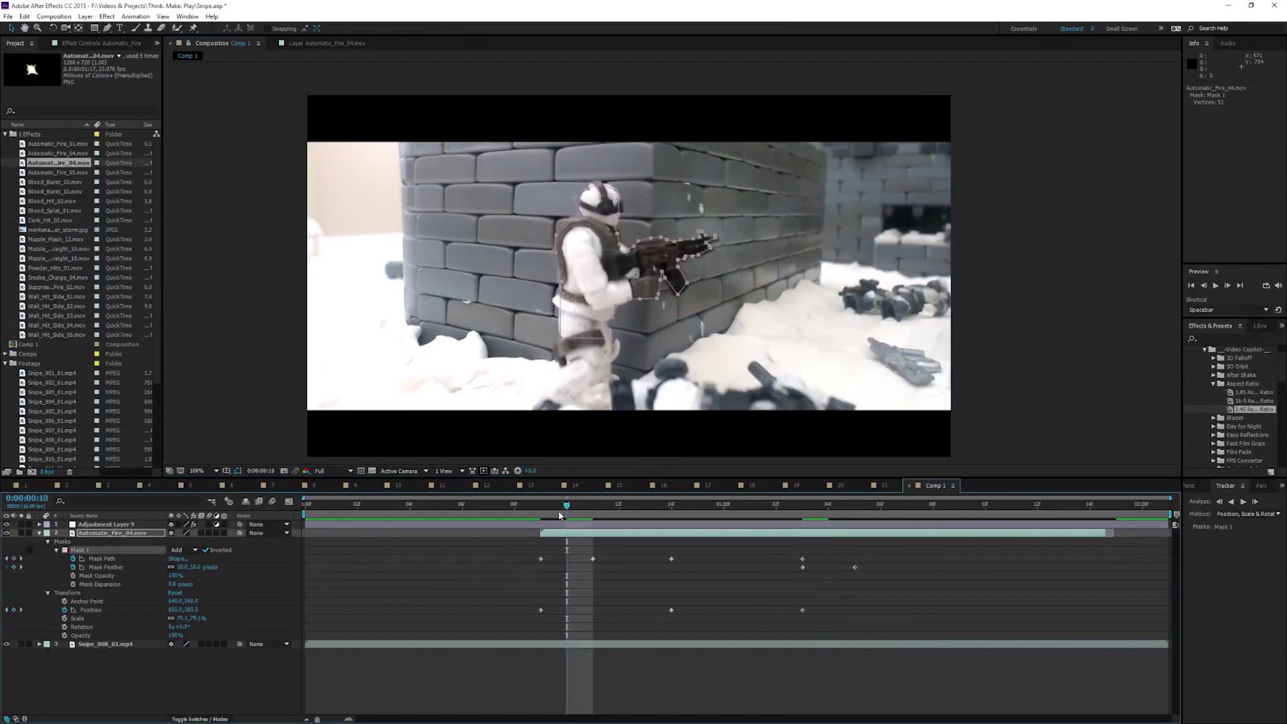
key(space)
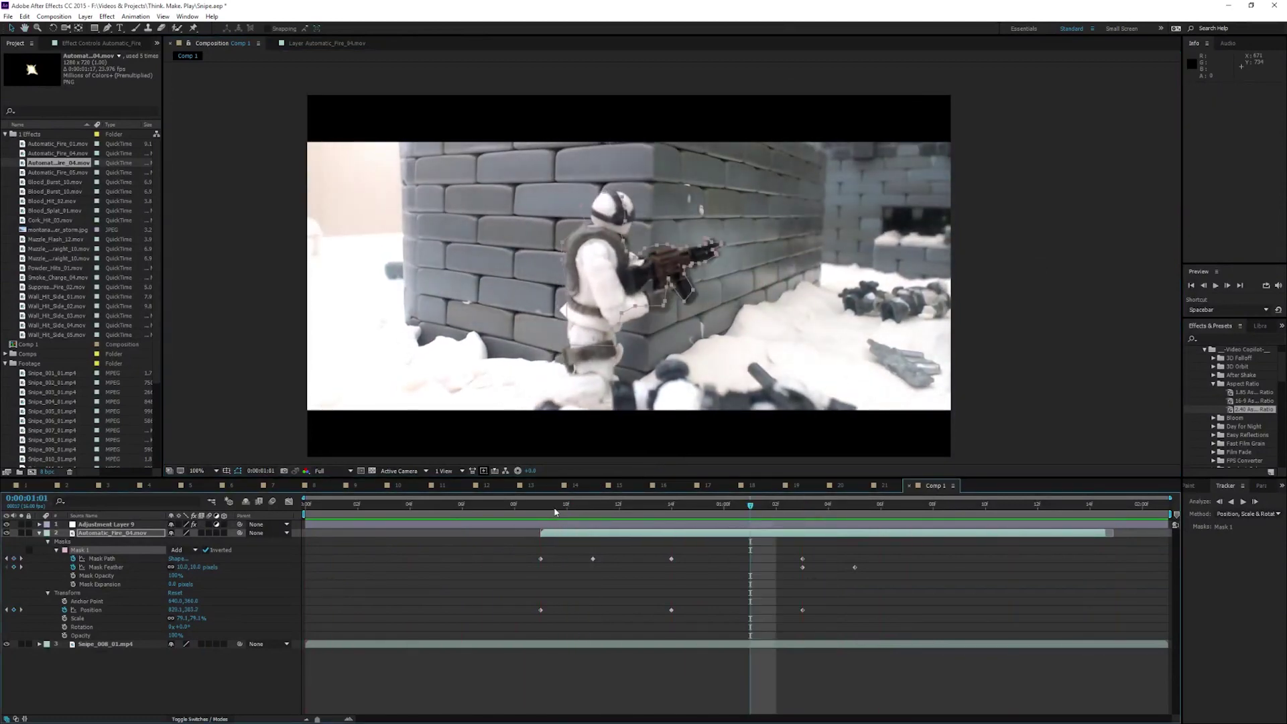
click(593, 513)
click(748, 307)
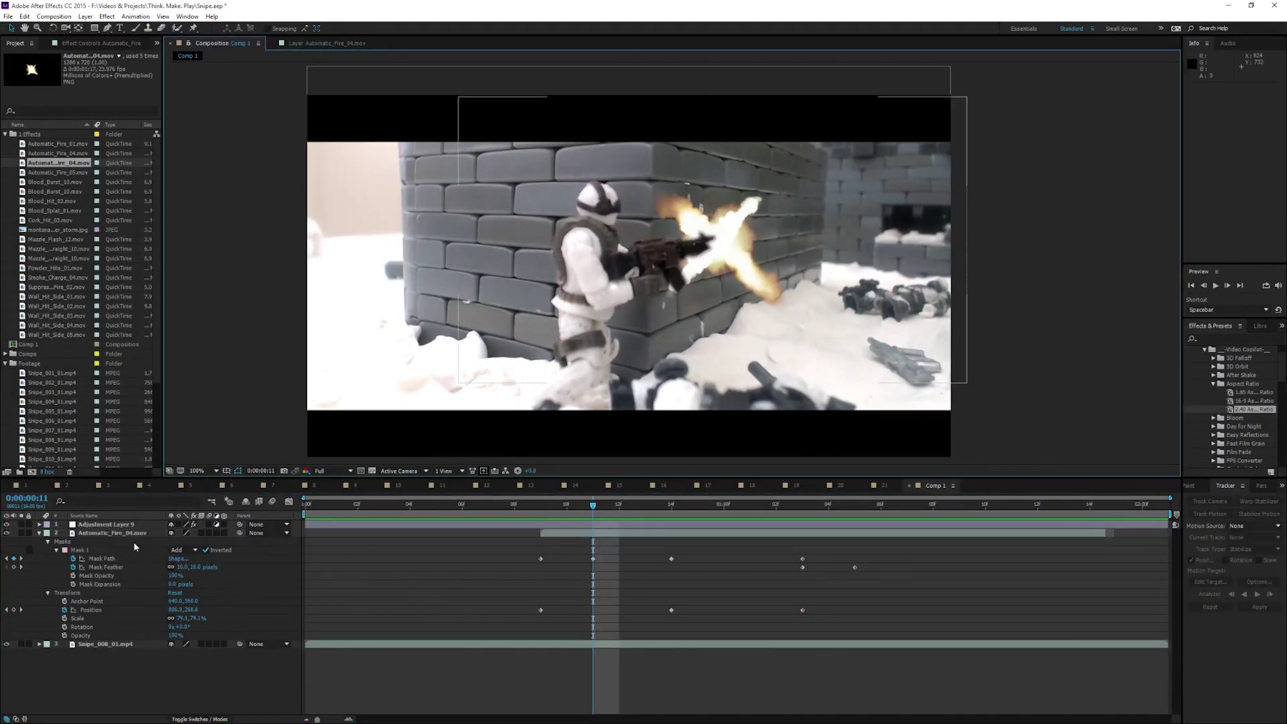
- Set the Automatic_Fire_04.mov layer's blending mode to Add
right_click(580, 535)
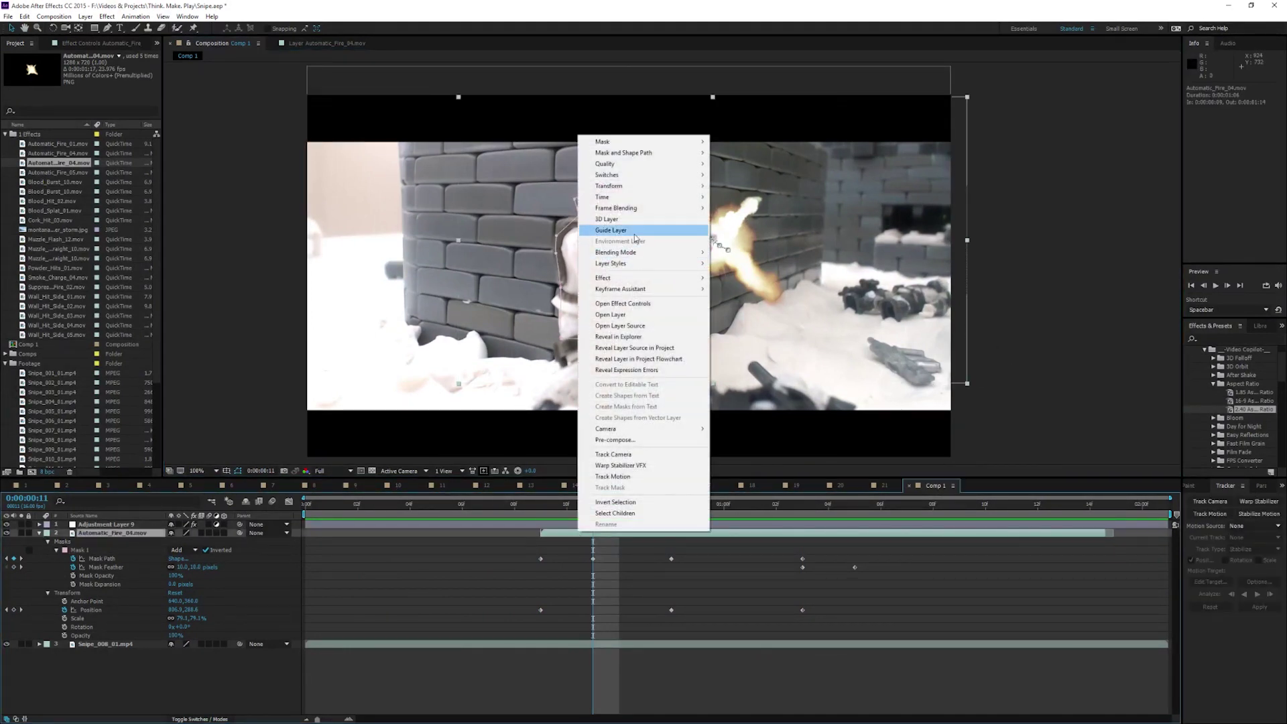
mouse_move(671, 252)
click(748, 363)
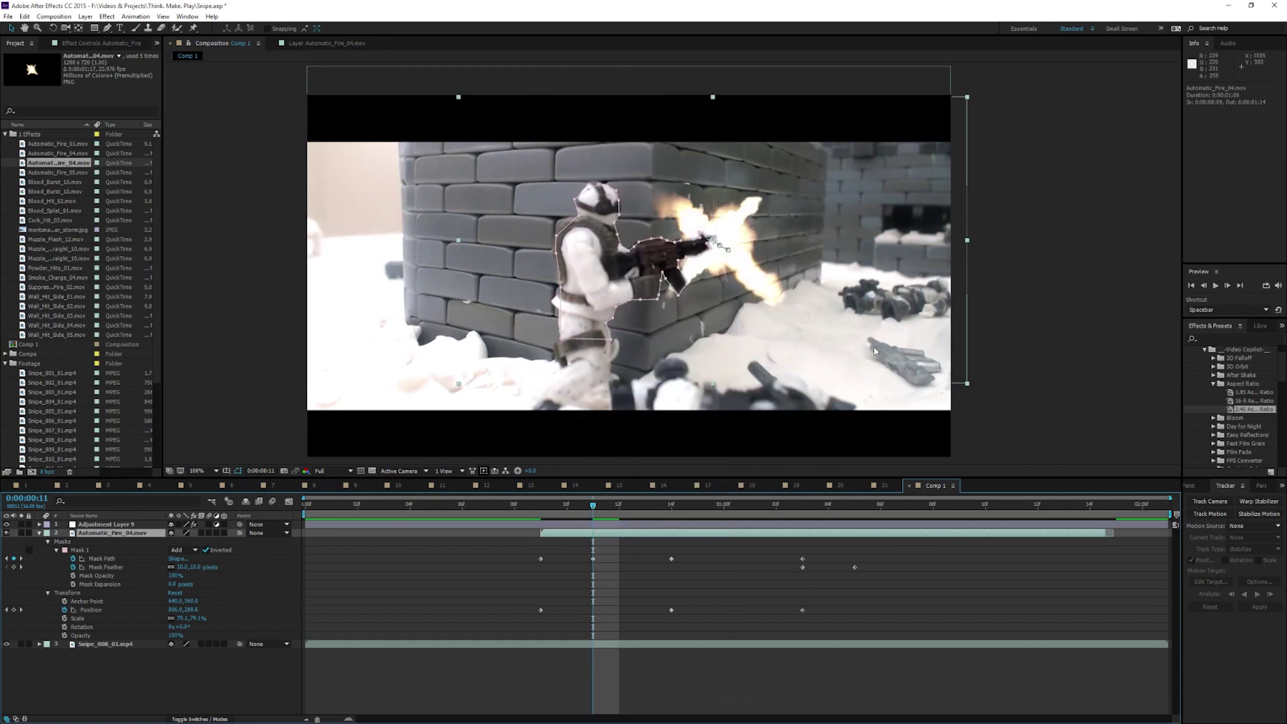
click(737, 222)
- Add a Glow to the muzzle flash, composited On Top, with Glow Radius about 99
click(106, 16)
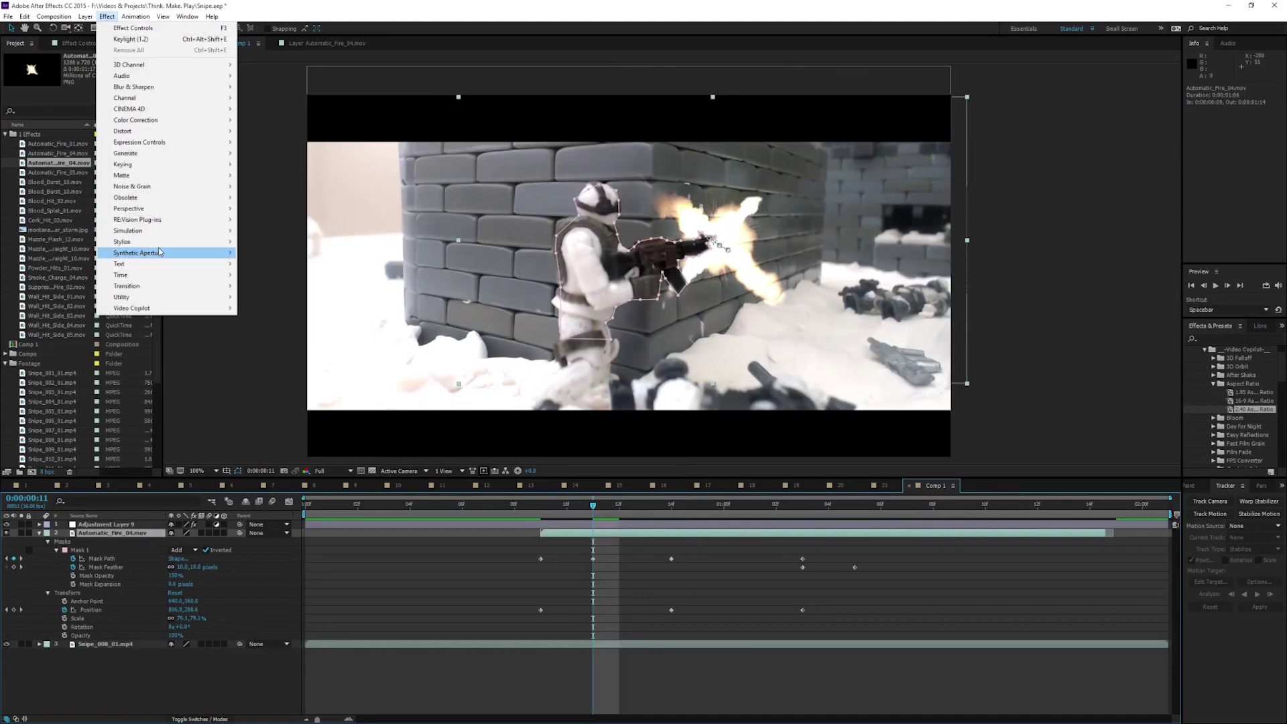
mouse_move(154, 245)
click(272, 418)
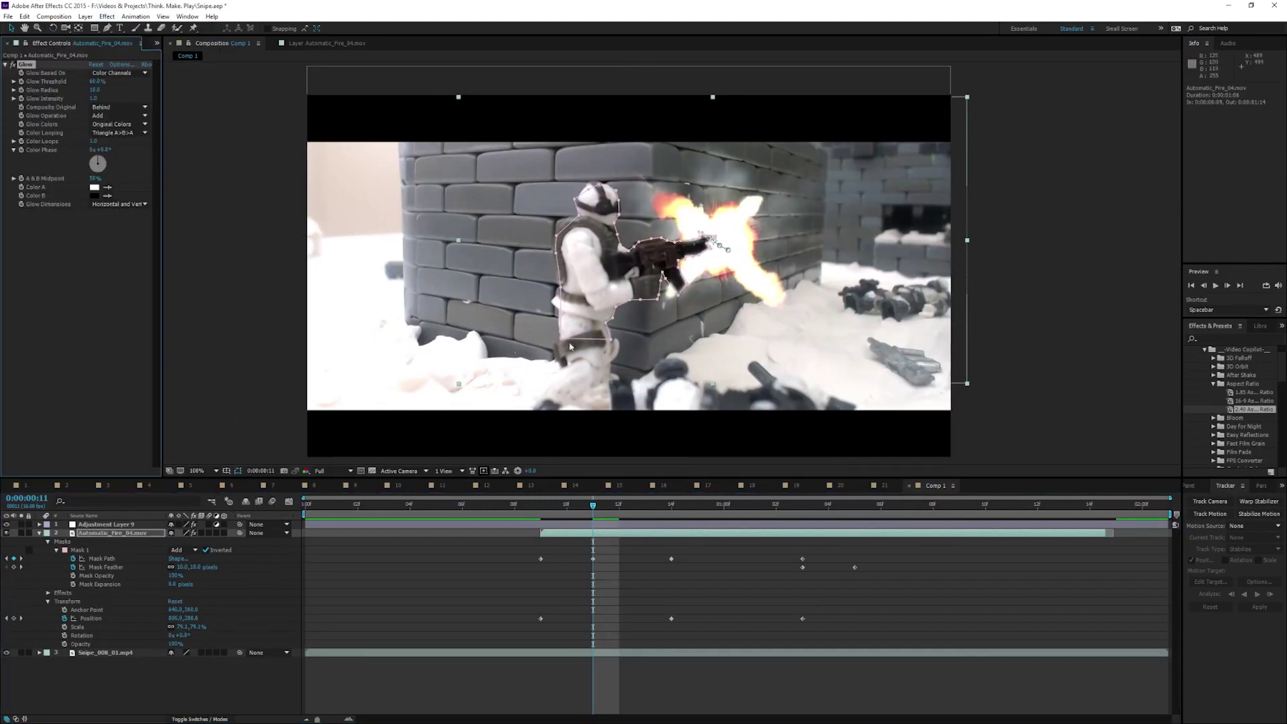
click(118, 107)
click(113, 118)
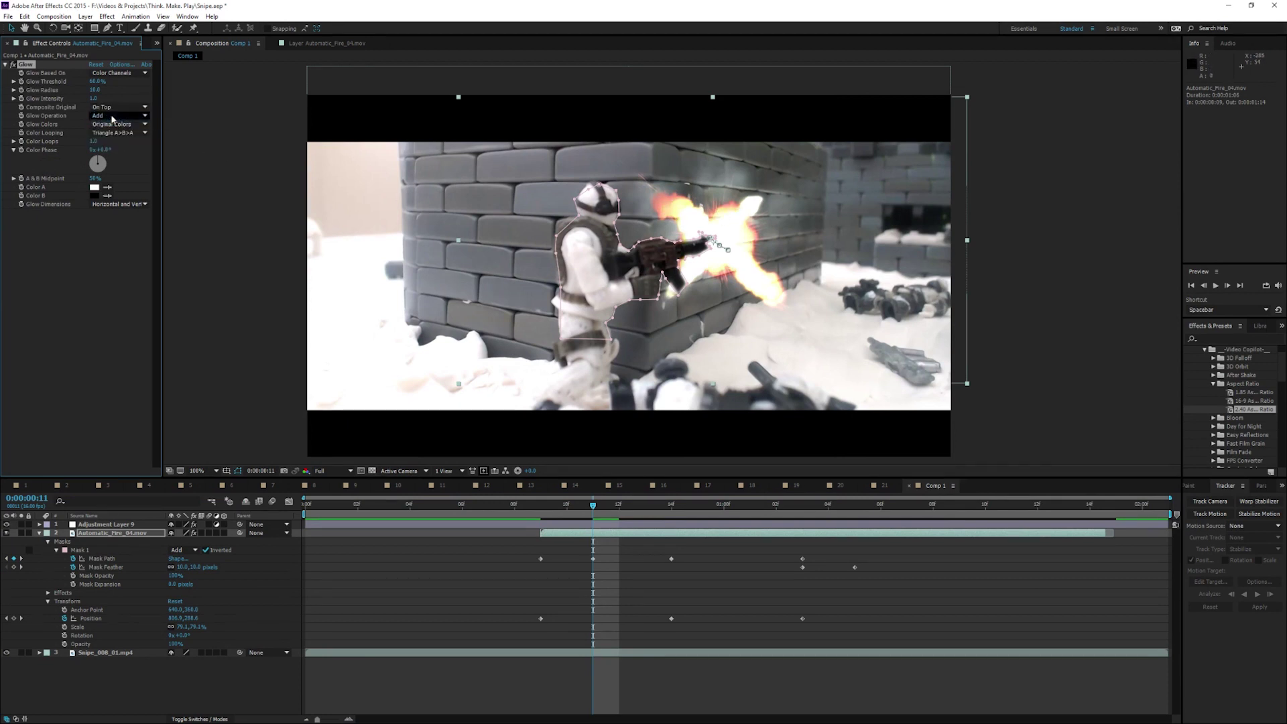
drag(95, 90, 146, 96)
- Preview the shot, replaying the muzzle-flash frames around the one-second mark
click(1096, 312)
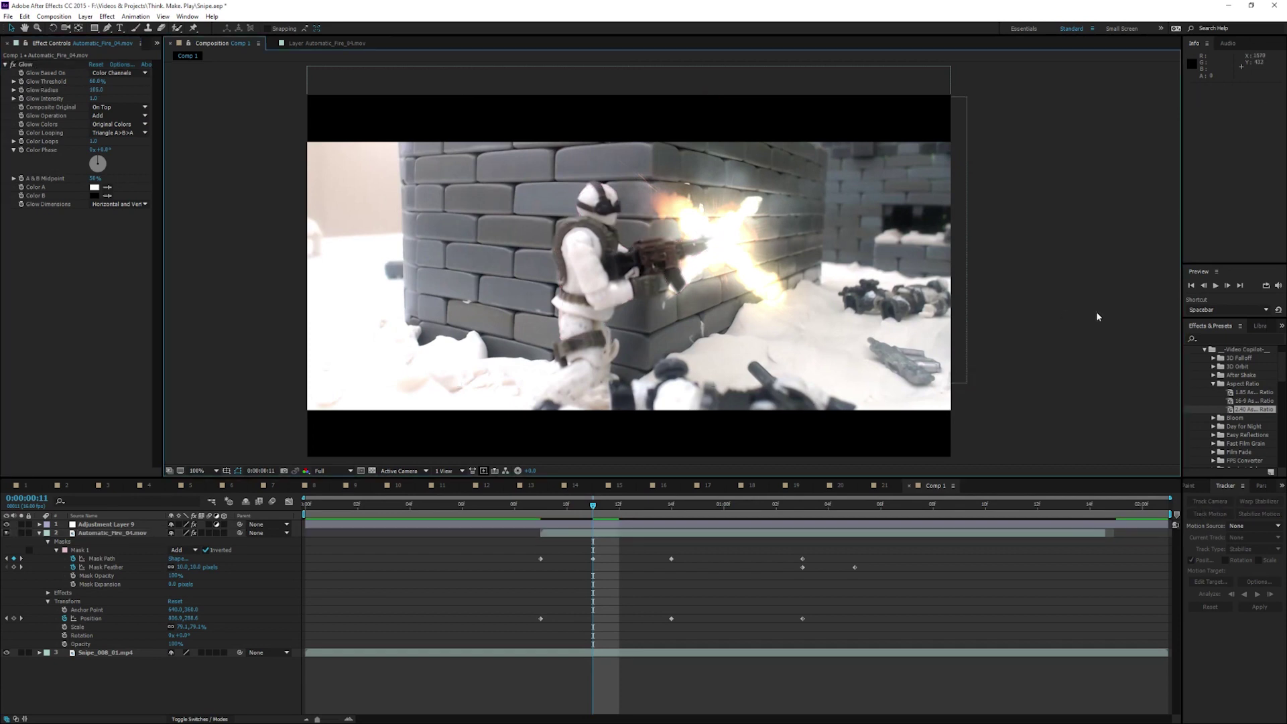
key(space)
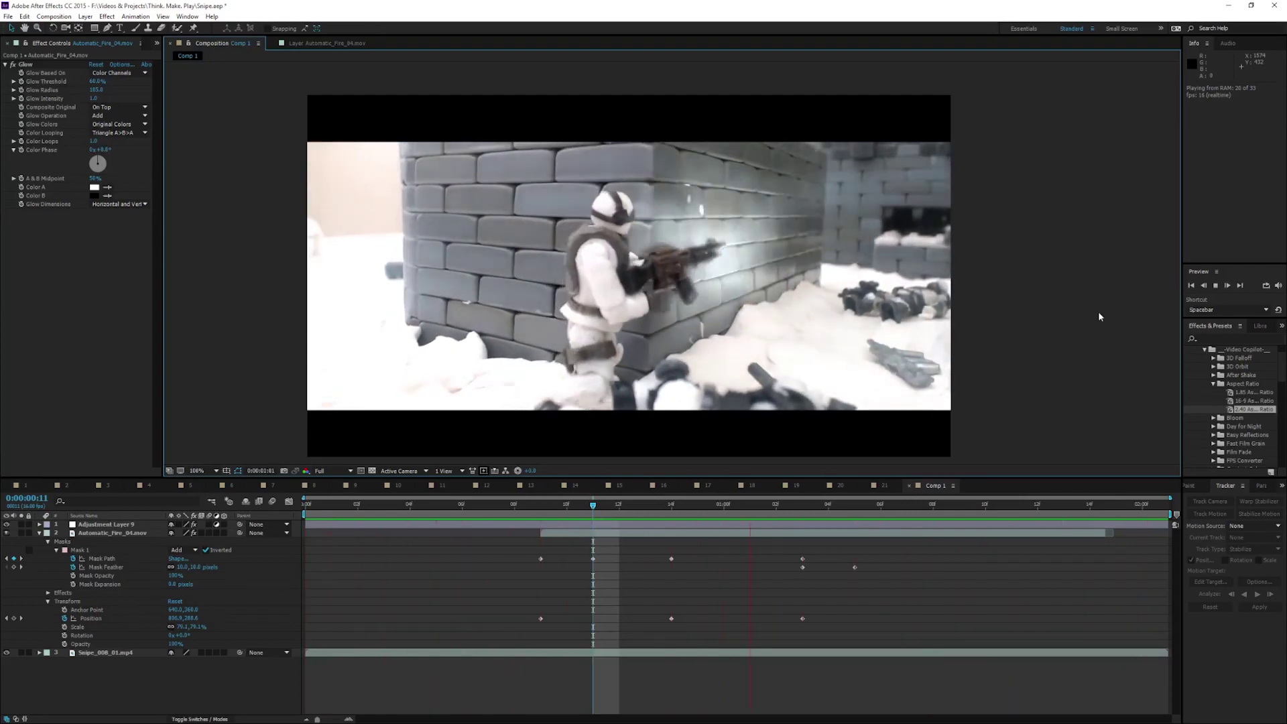
key(space)
key(space)
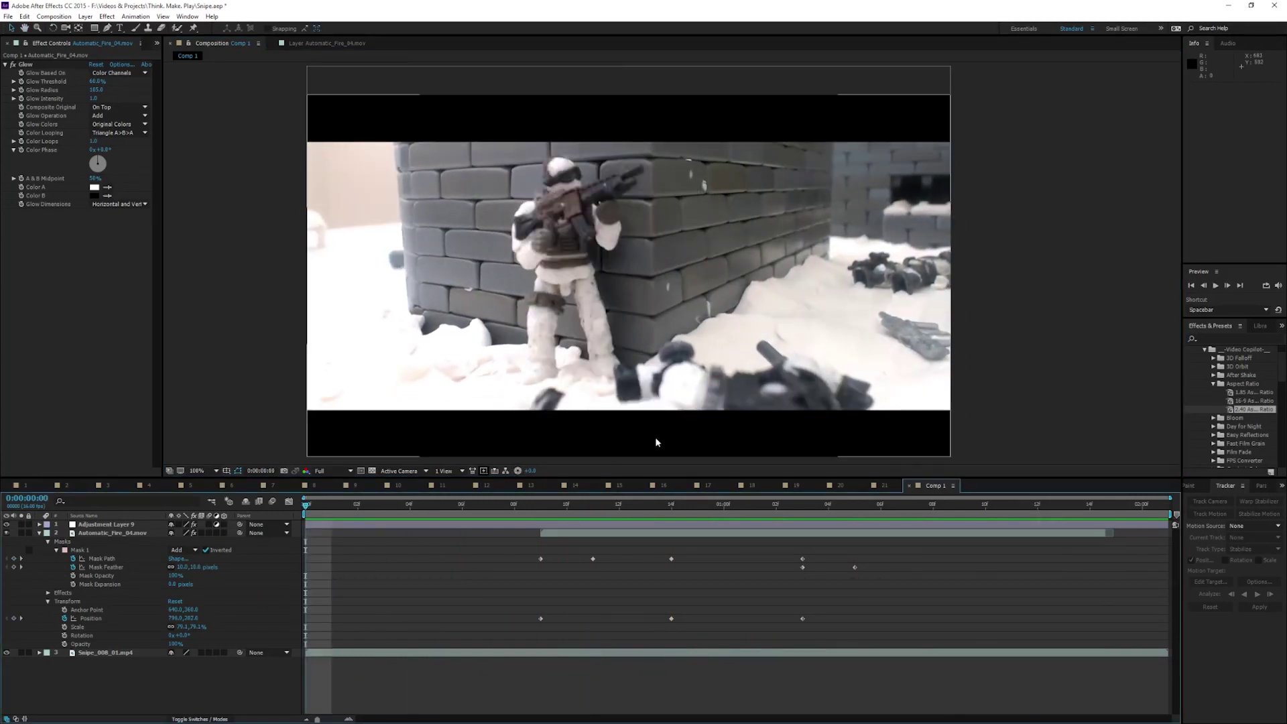
drag(436, 504, 724, 504)
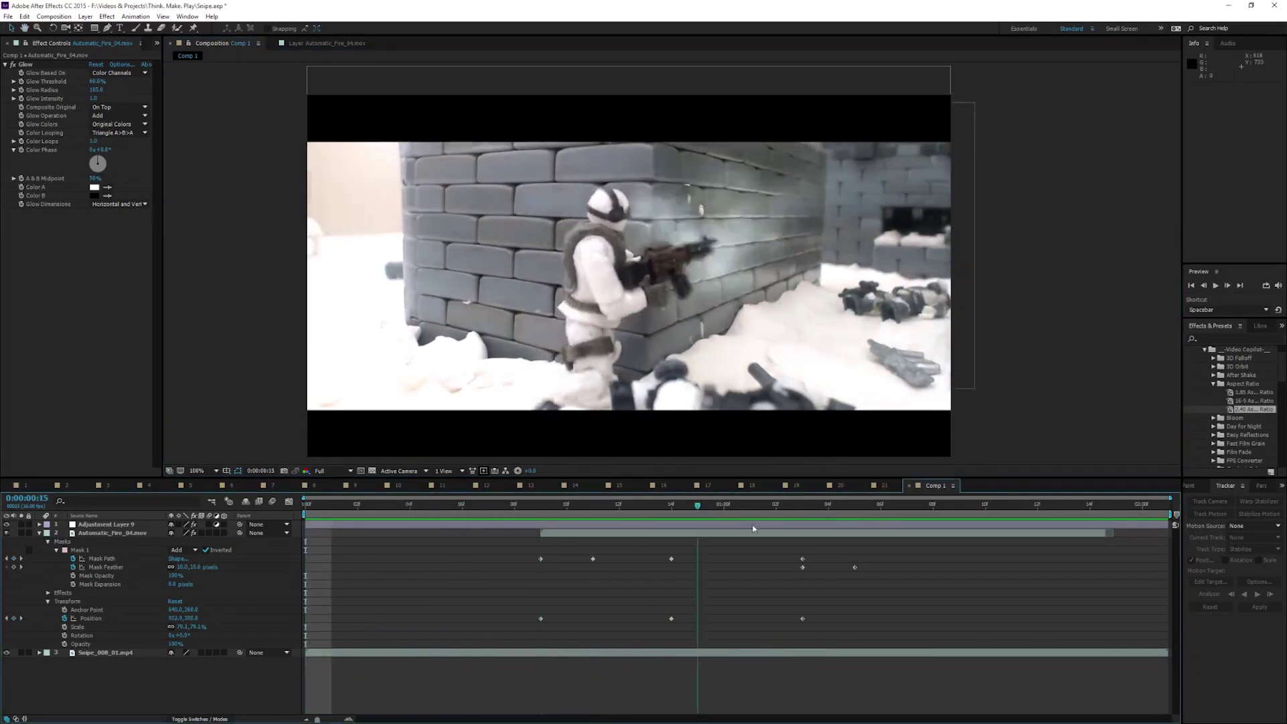
key(space)
key(space)
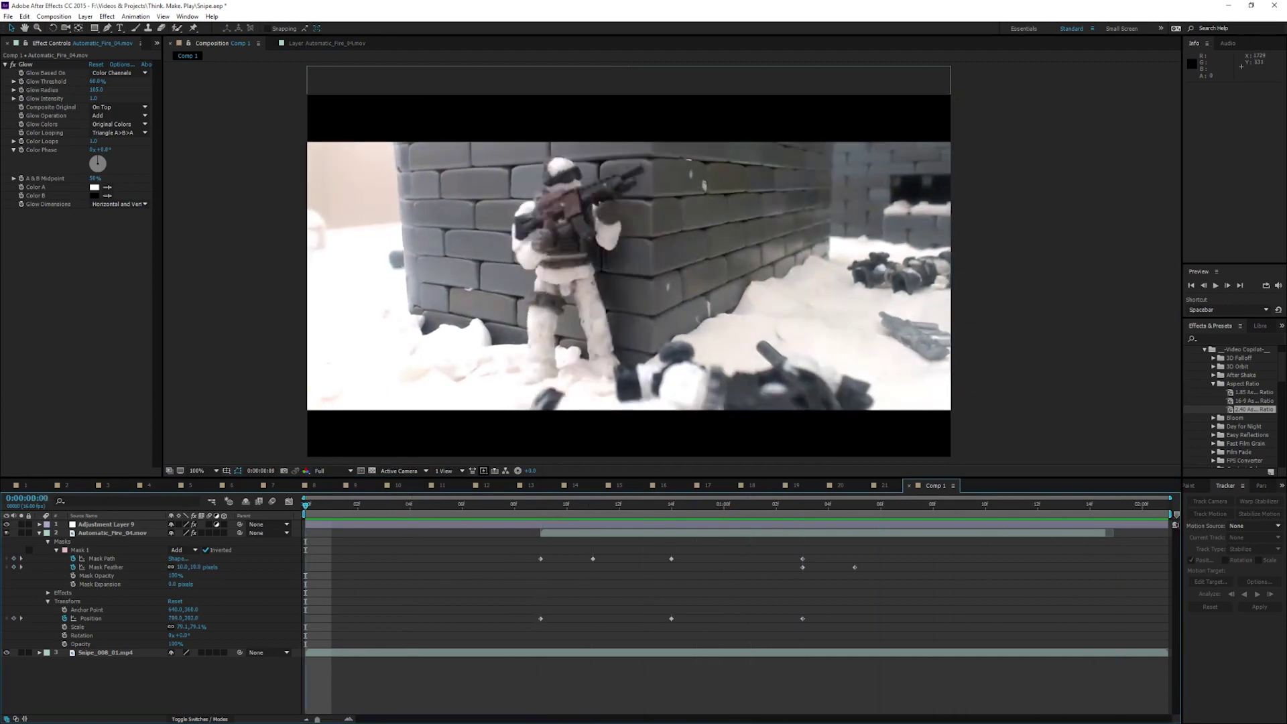
key(space)
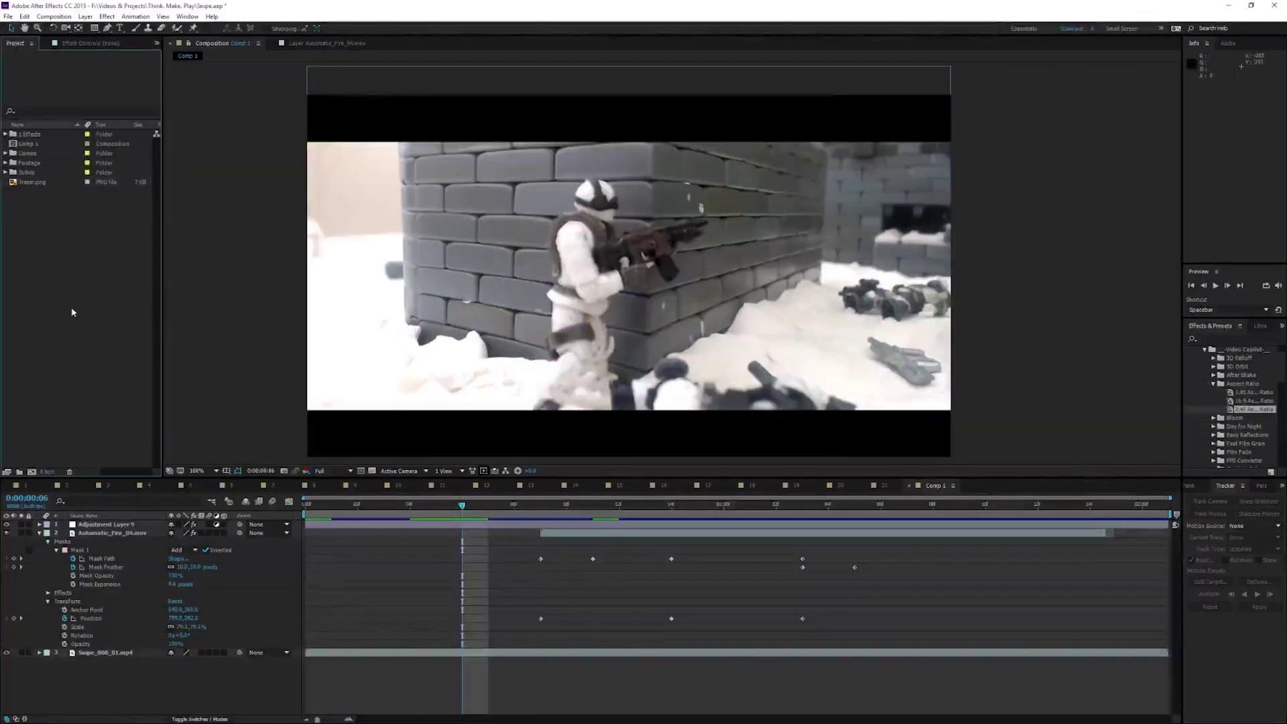
- Add Tracer.png to the timeline above the muzzle flash layer and step to frame 8
click(35, 183)
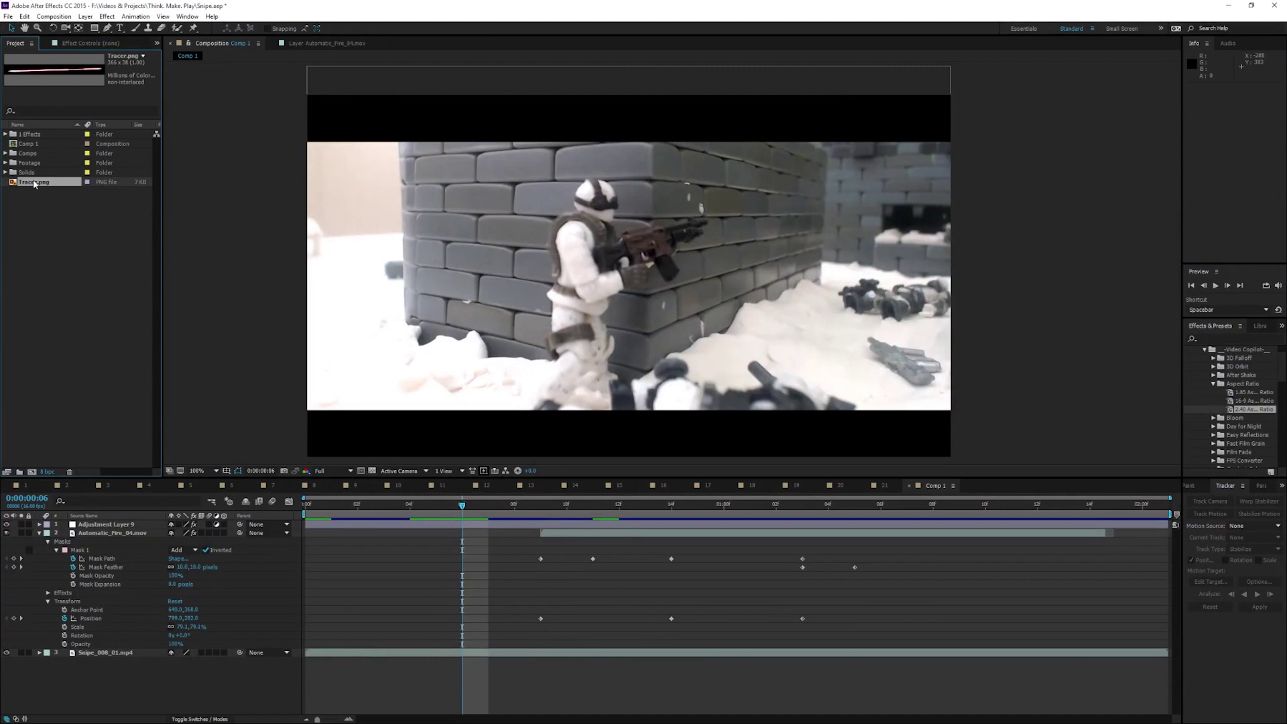
drag(34, 184, 450, 537)
key(Page_Down)
key(Page_Down)
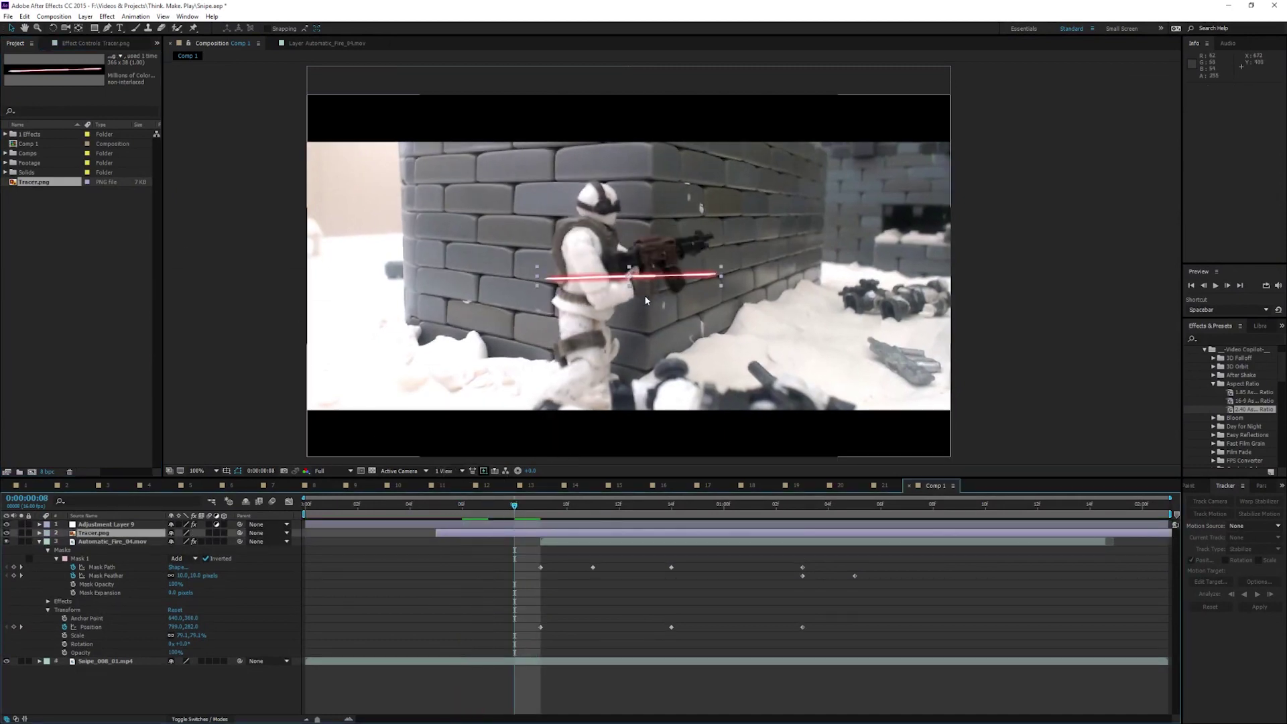
scroll(646, 301, up, 2)
scroll(908, 279, down, 2)
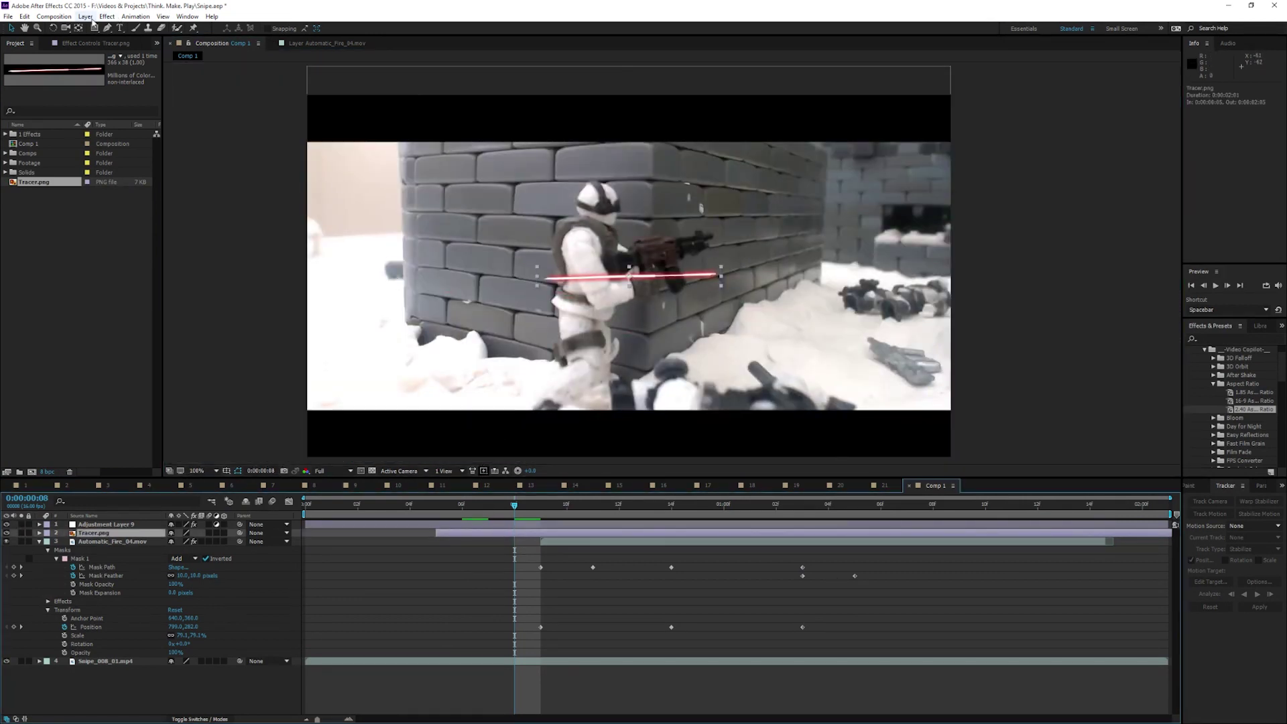
- Apply Hue/Saturation to the tracer and shift Master Hue to about 232° to make it blue
click(104, 17)
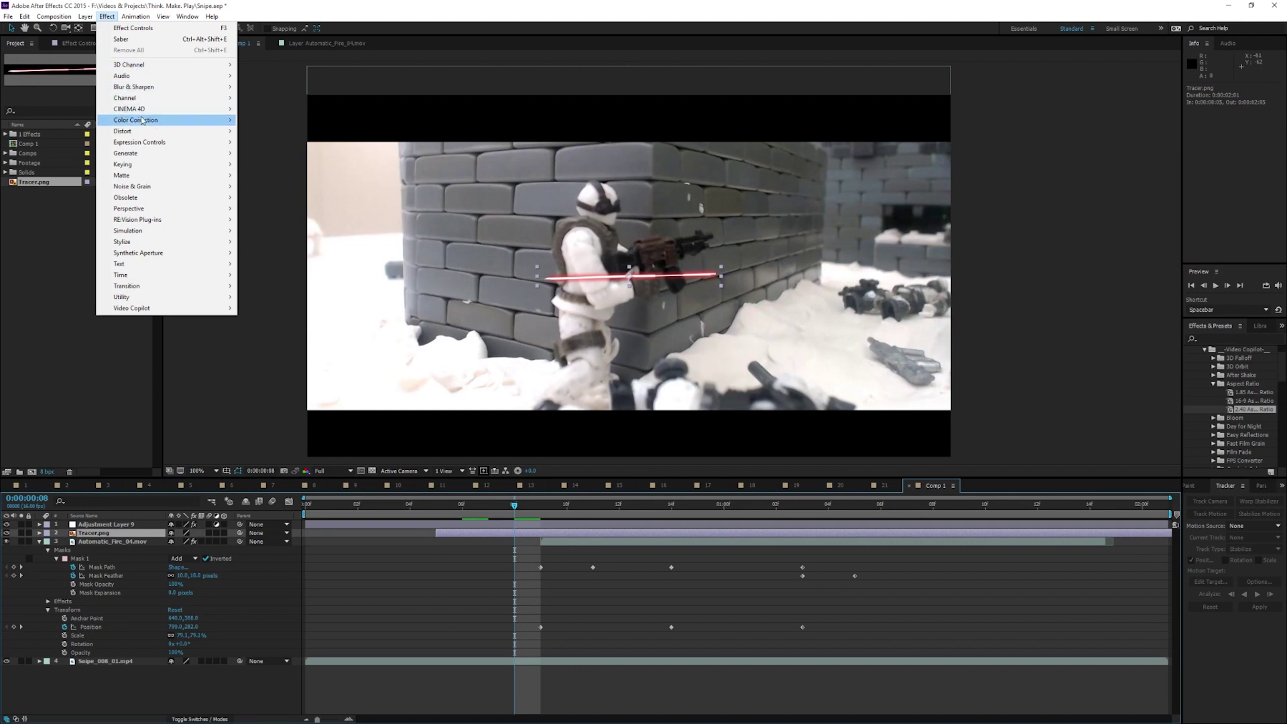
mouse_move(143, 120)
click(273, 363)
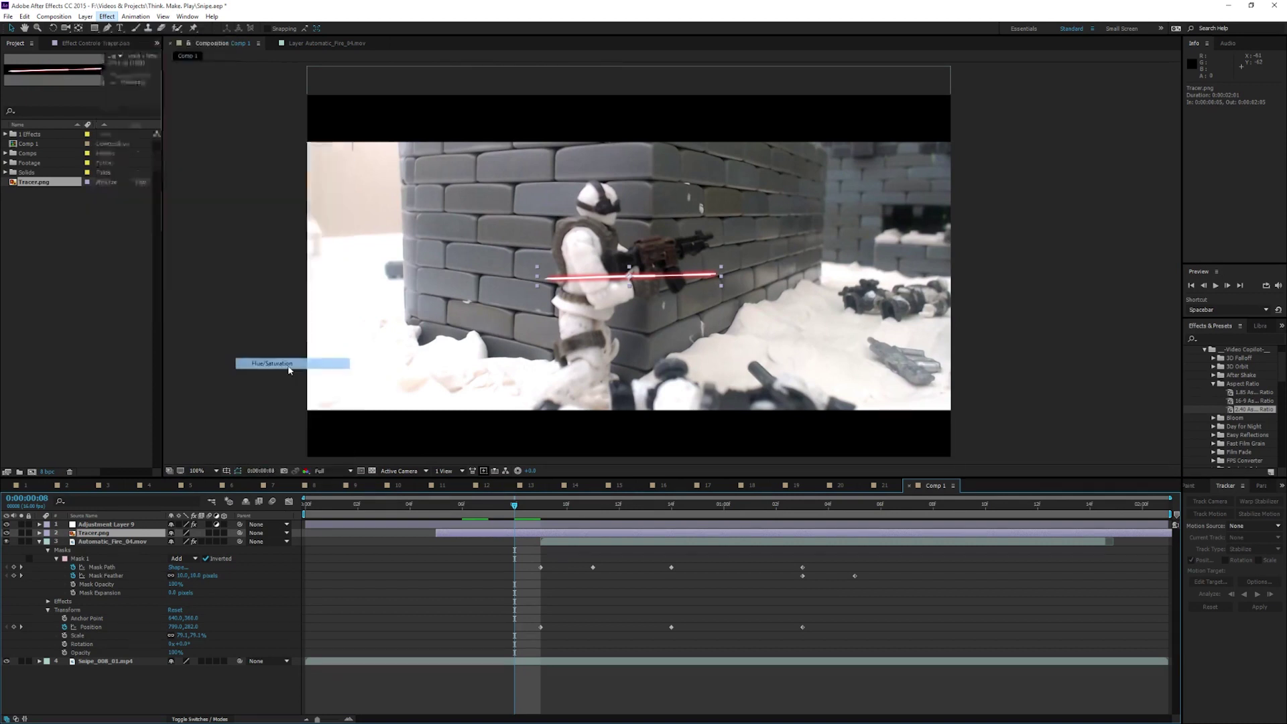
drag(99, 124, 87, 152)
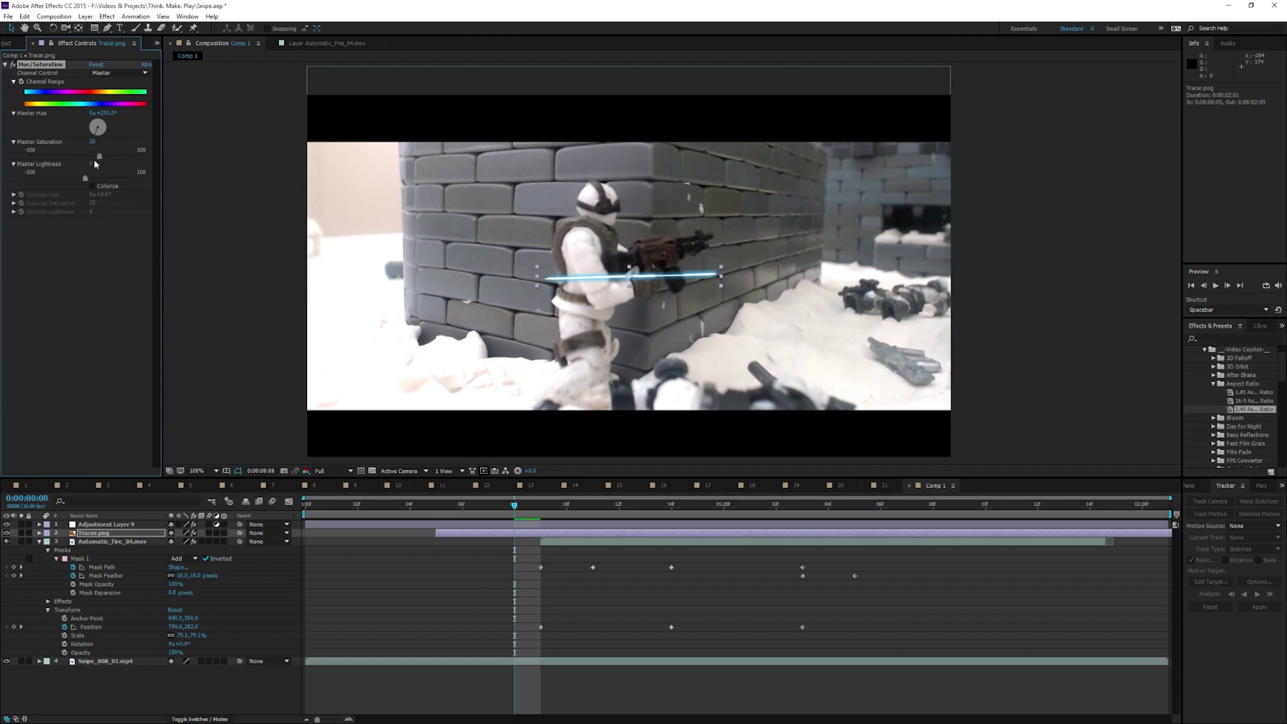
drag(94, 136, 95, 139)
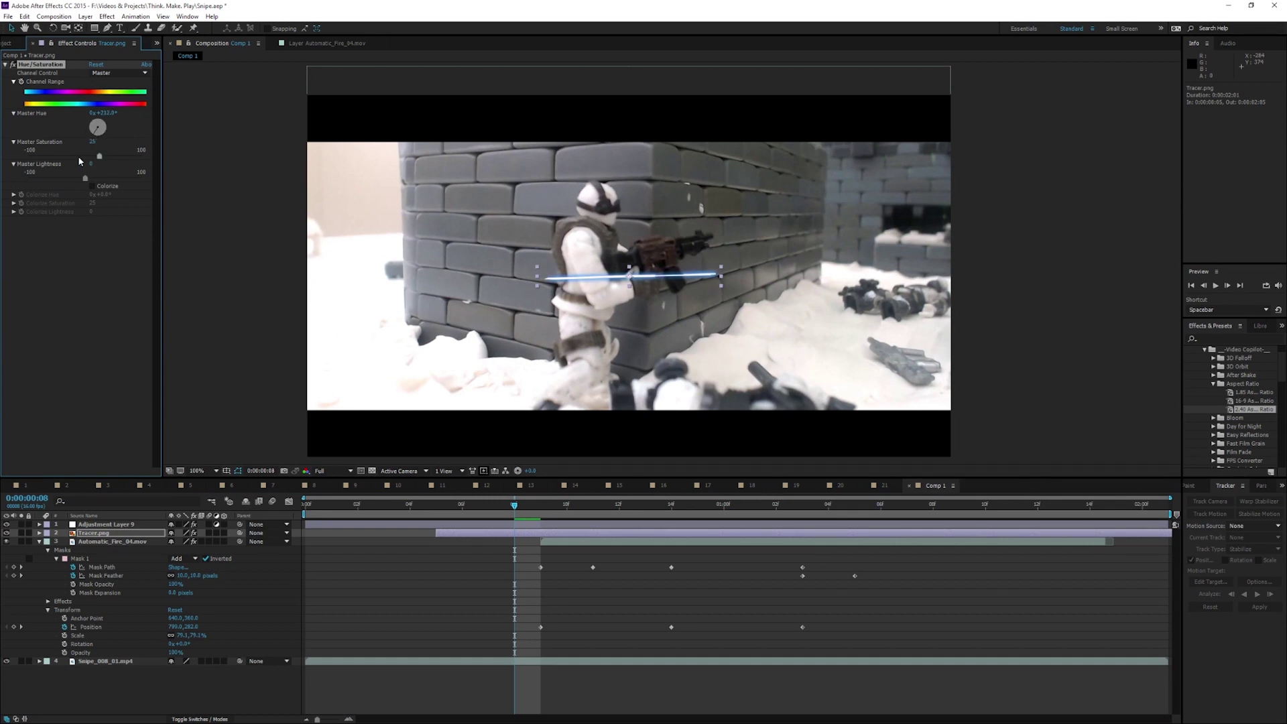
- Add a Glow to the tracer with Glow Radius 40
click(6, 65)
click(108, 17)
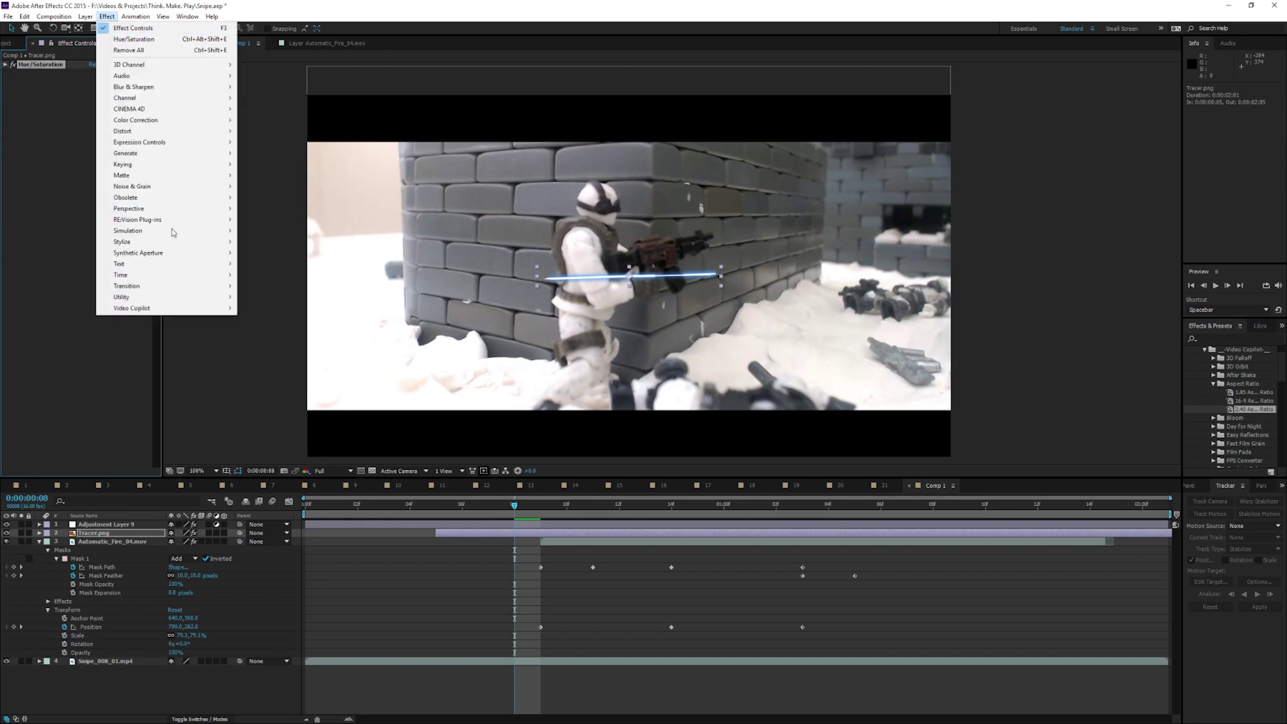
mouse_move(201, 231)
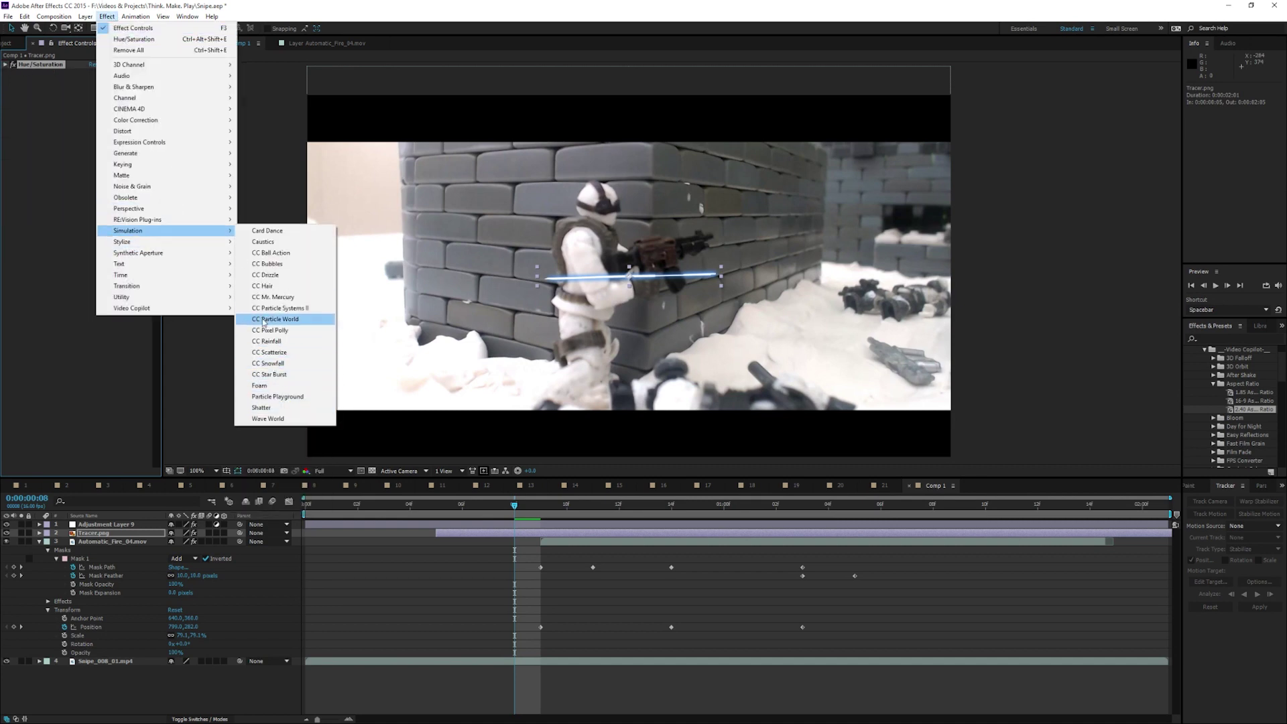
mouse_move(165, 247)
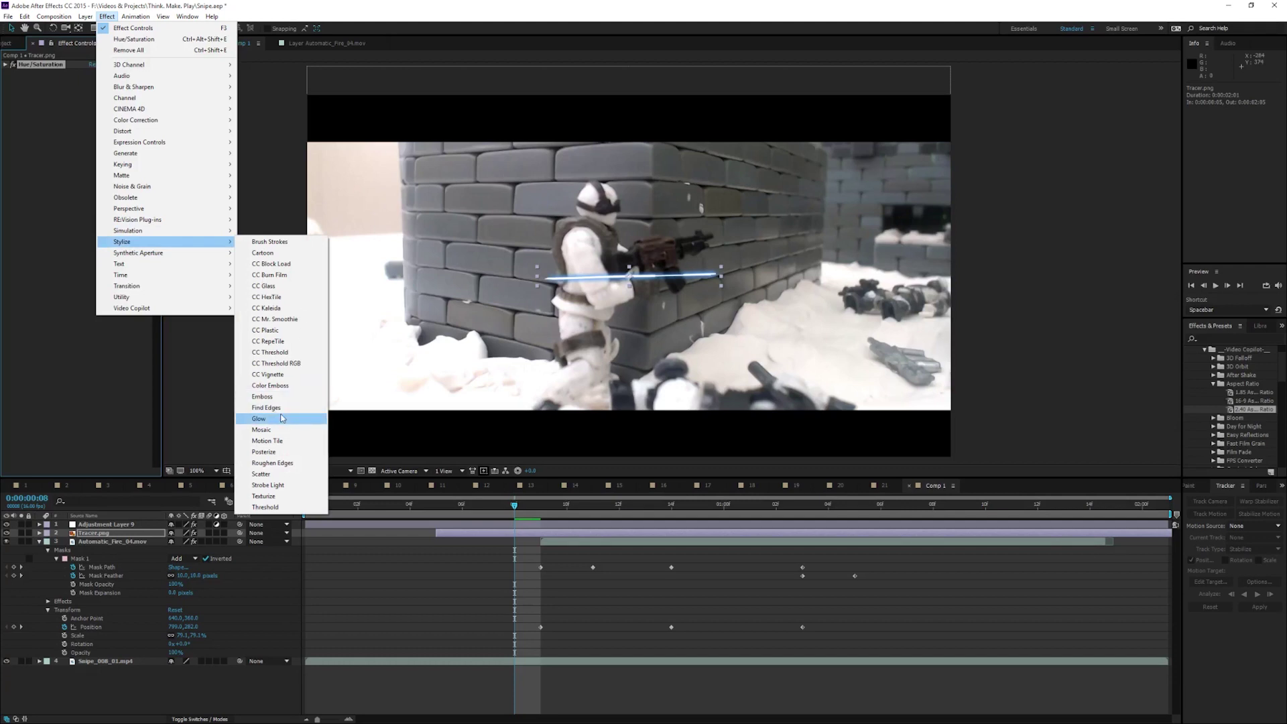
click(305, 419)
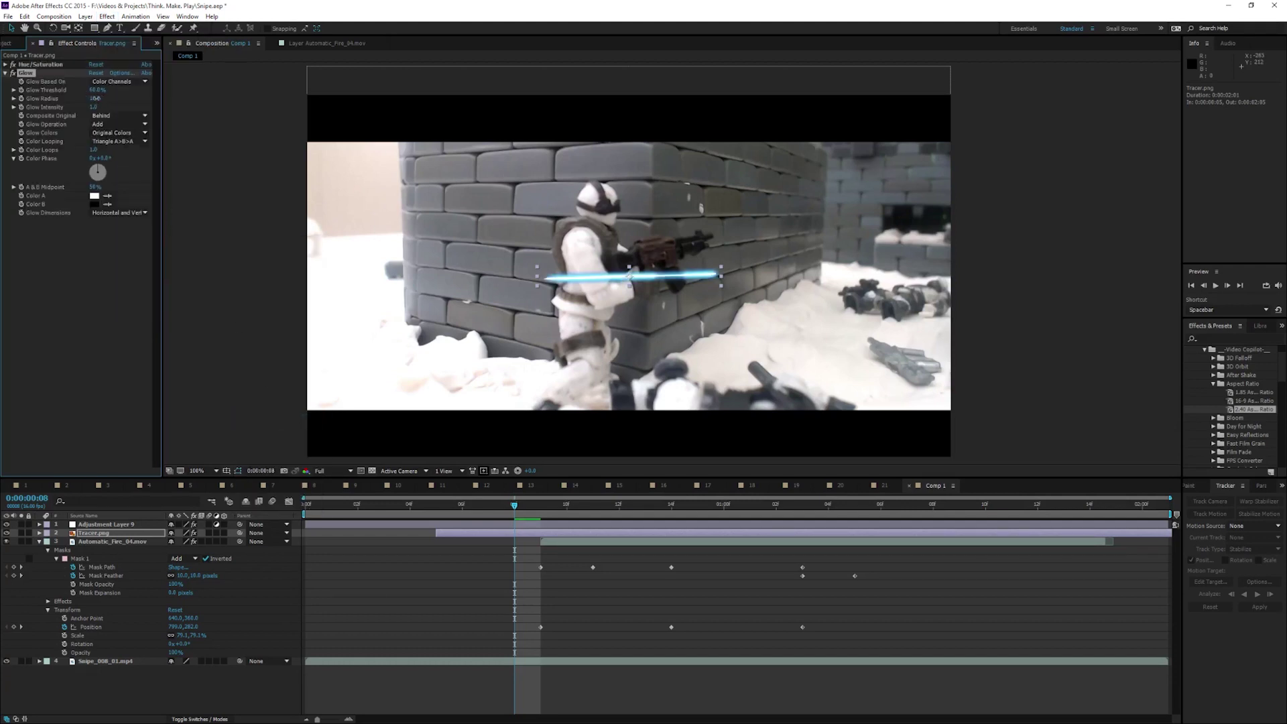
drag(96, 98, 111, 99)
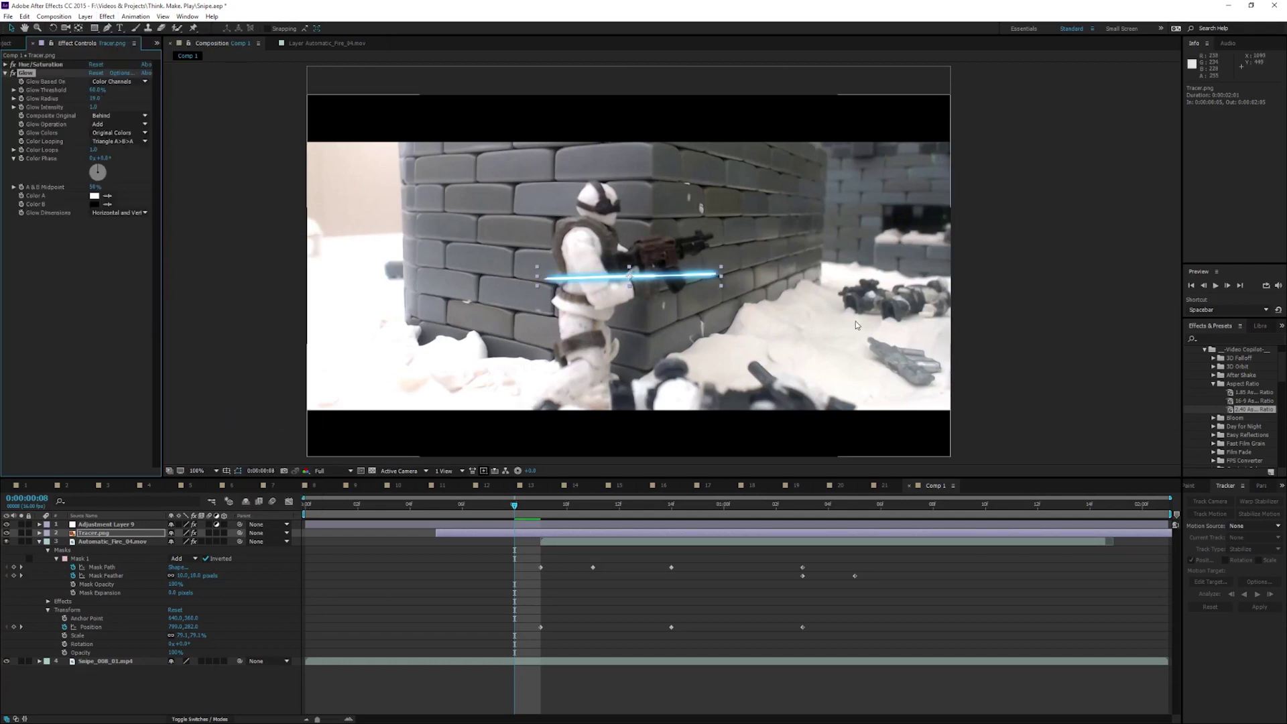
- Scale the tracer to about 214%, rotate it to 178°, place it at the muzzle, starting at frame 2
drag(721, 272, 826, 260)
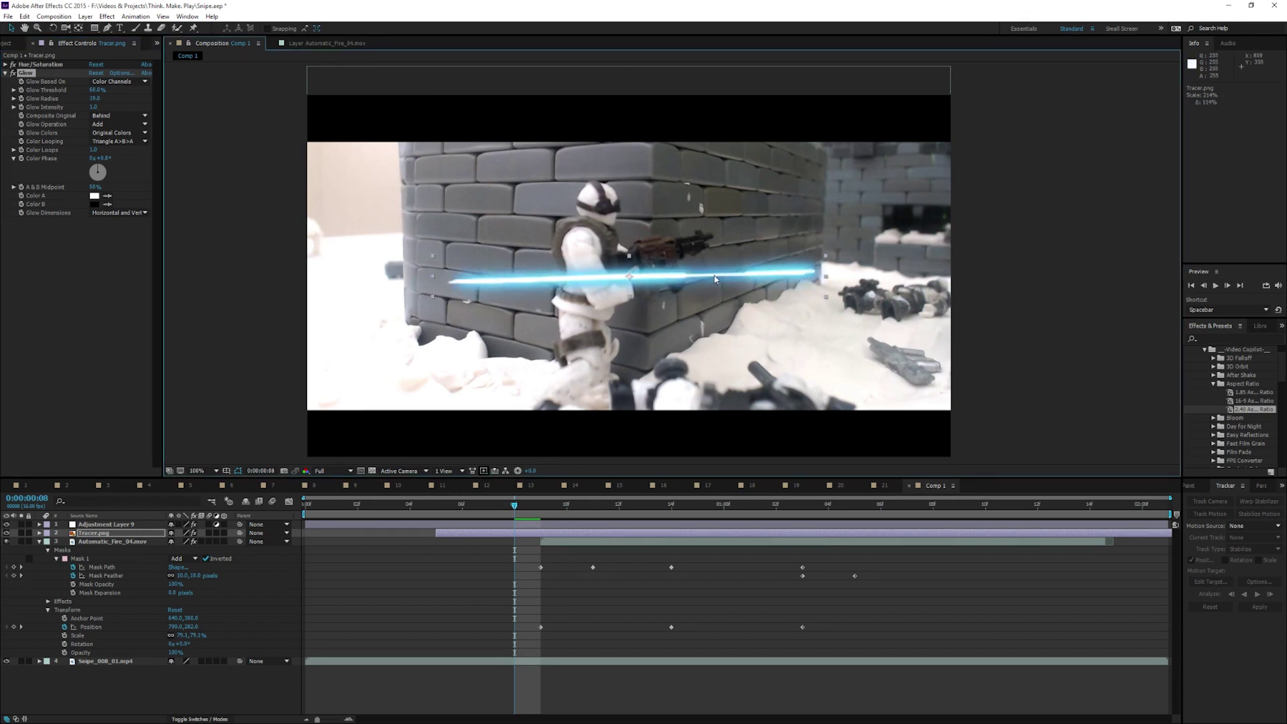
key(w)
drag(714, 279, 445, 286)
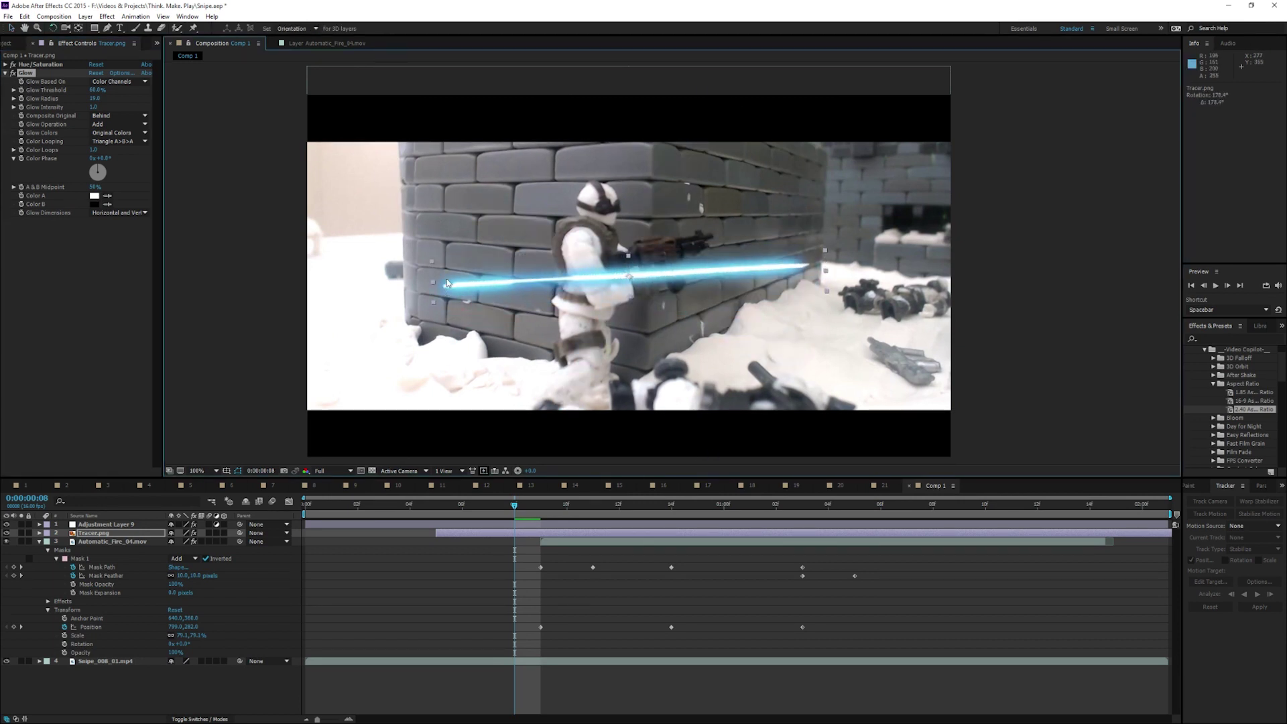
drag(448, 283, 655, 249)
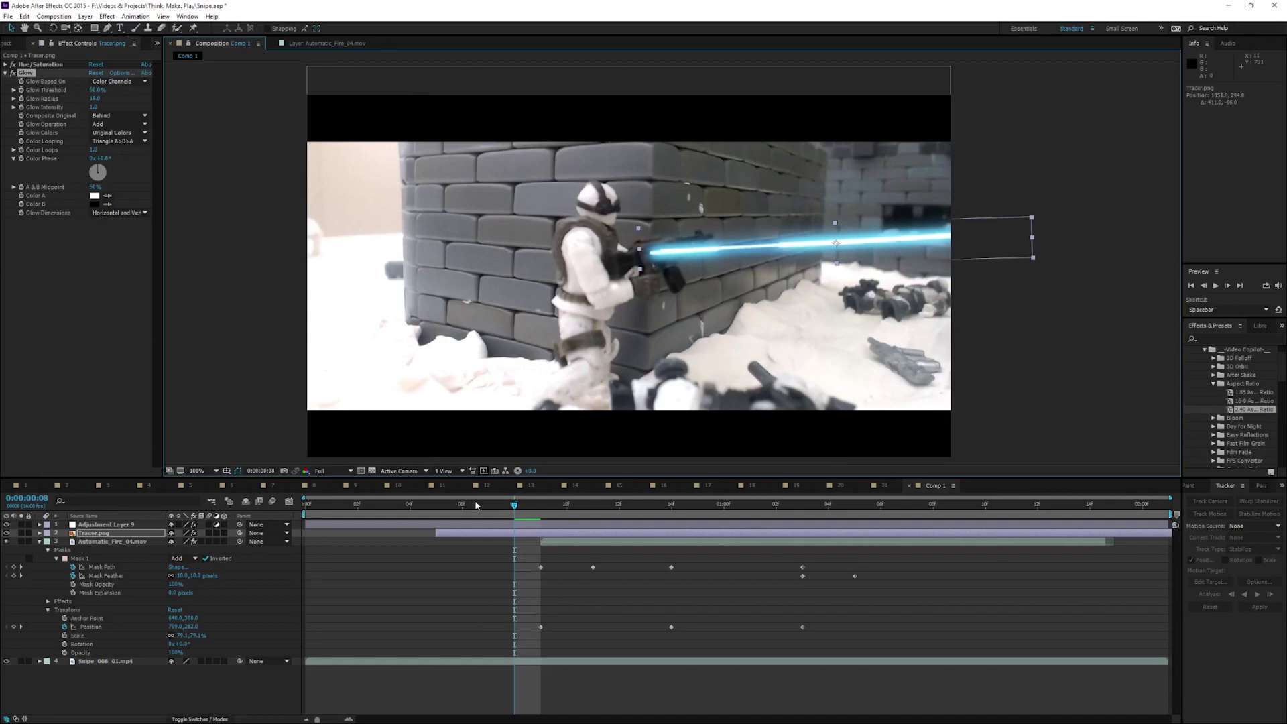
drag(475, 508, 359, 506)
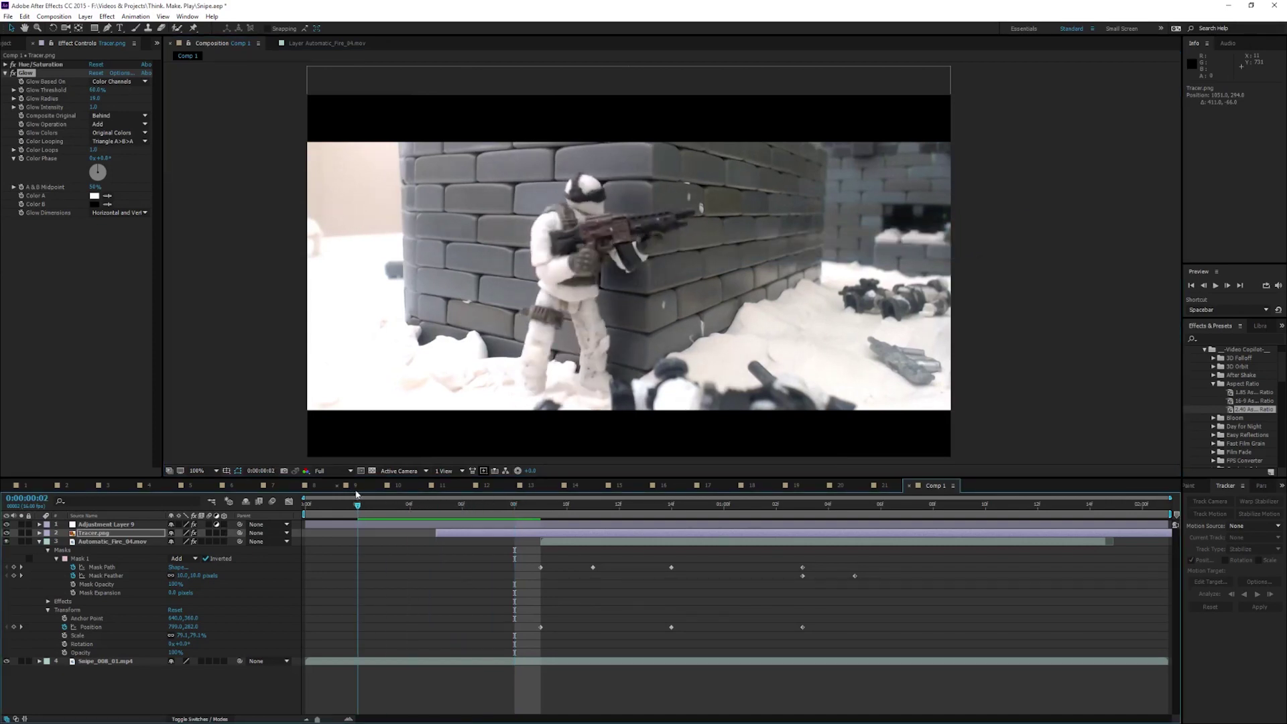
drag(477, 533, 399, 534)
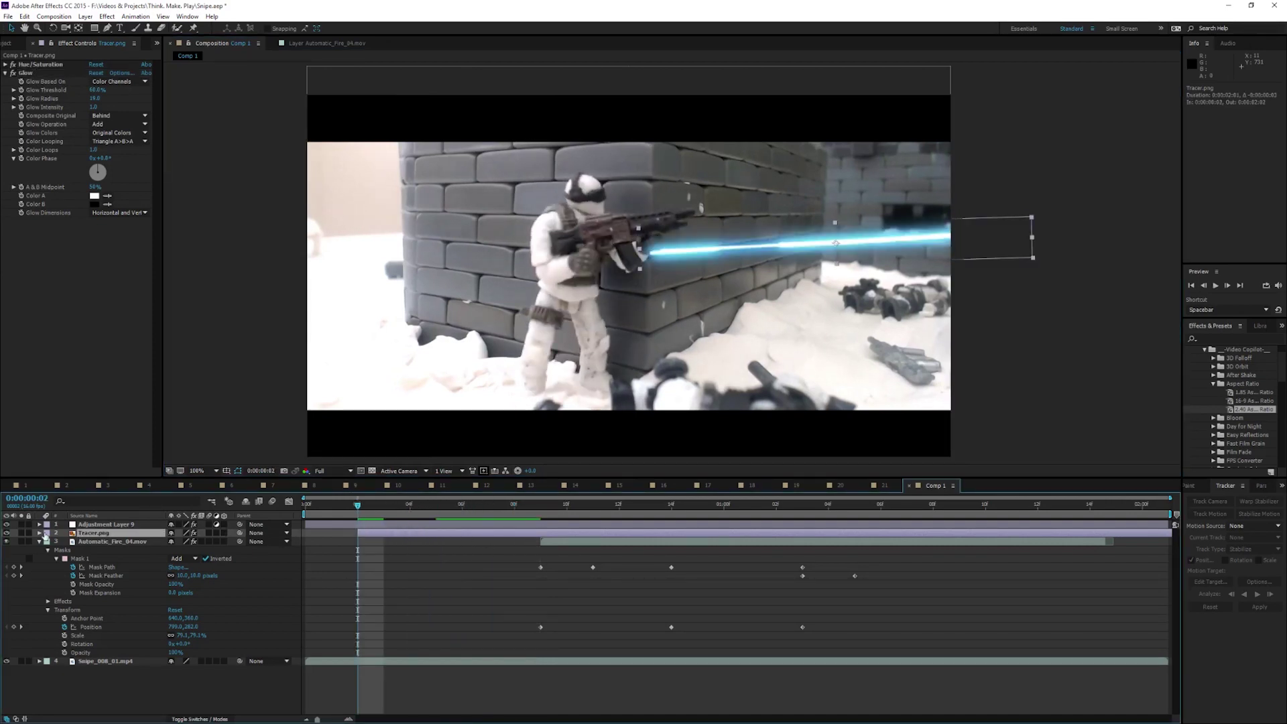
- Make the tracer a 3D layer, rotate it toward the soldier, and move it up-right
click(39, 533)
click(43, 565)
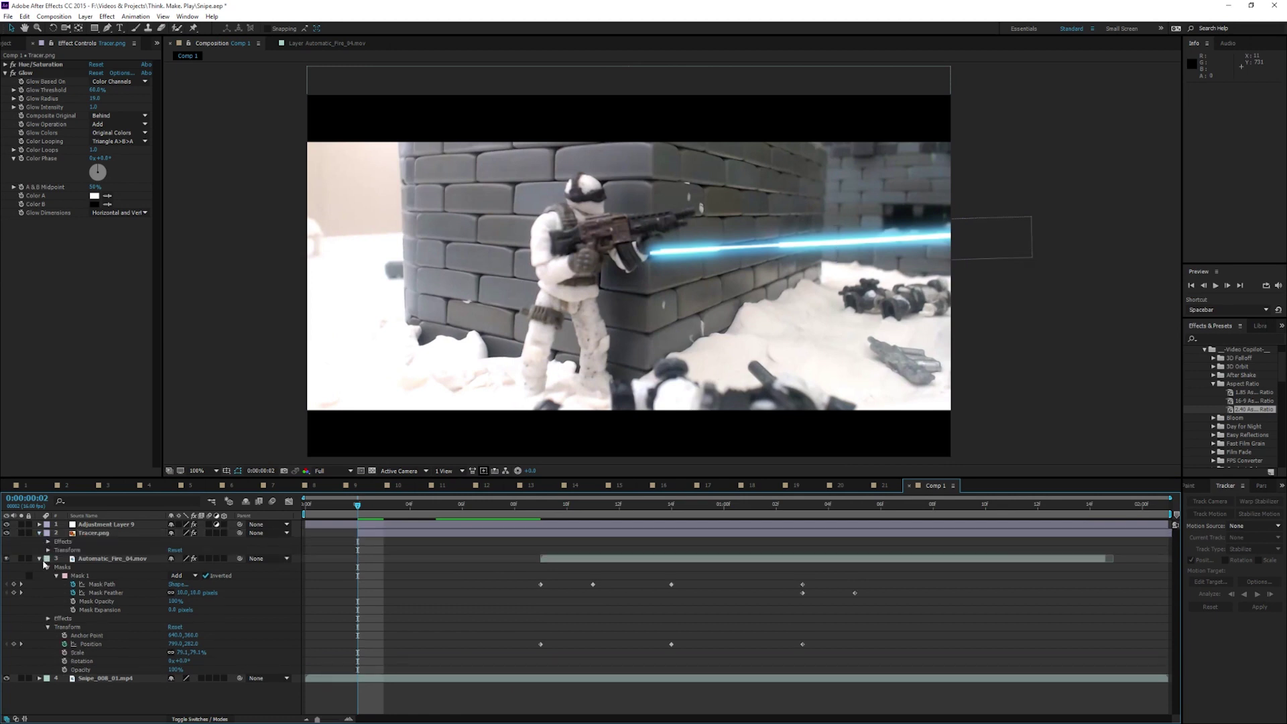
click(39, 559)
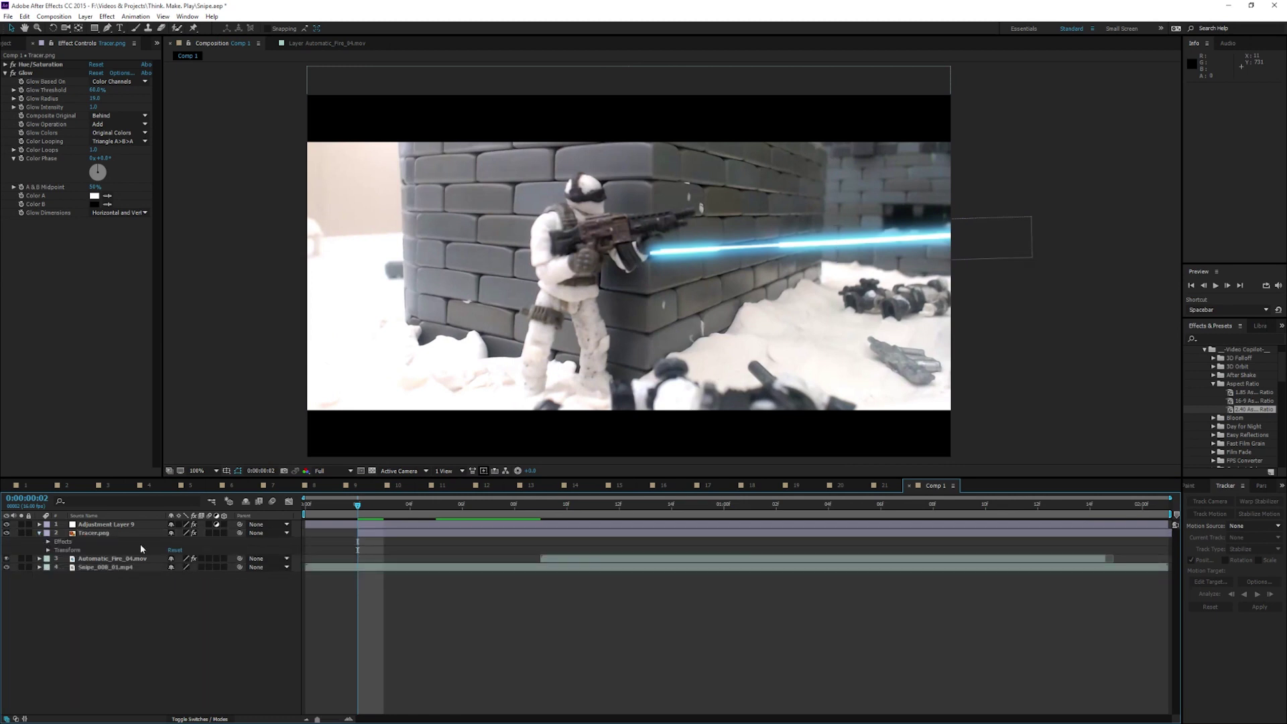
click(224, 533)
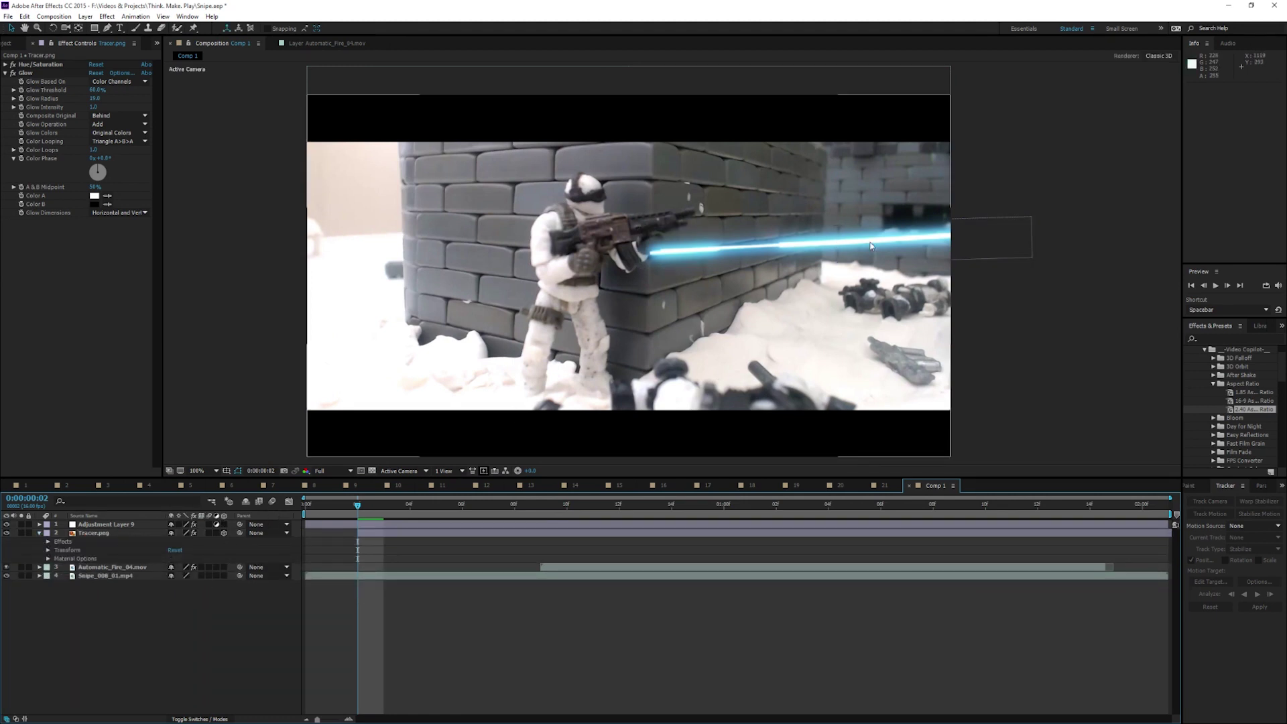
click(393, 535)
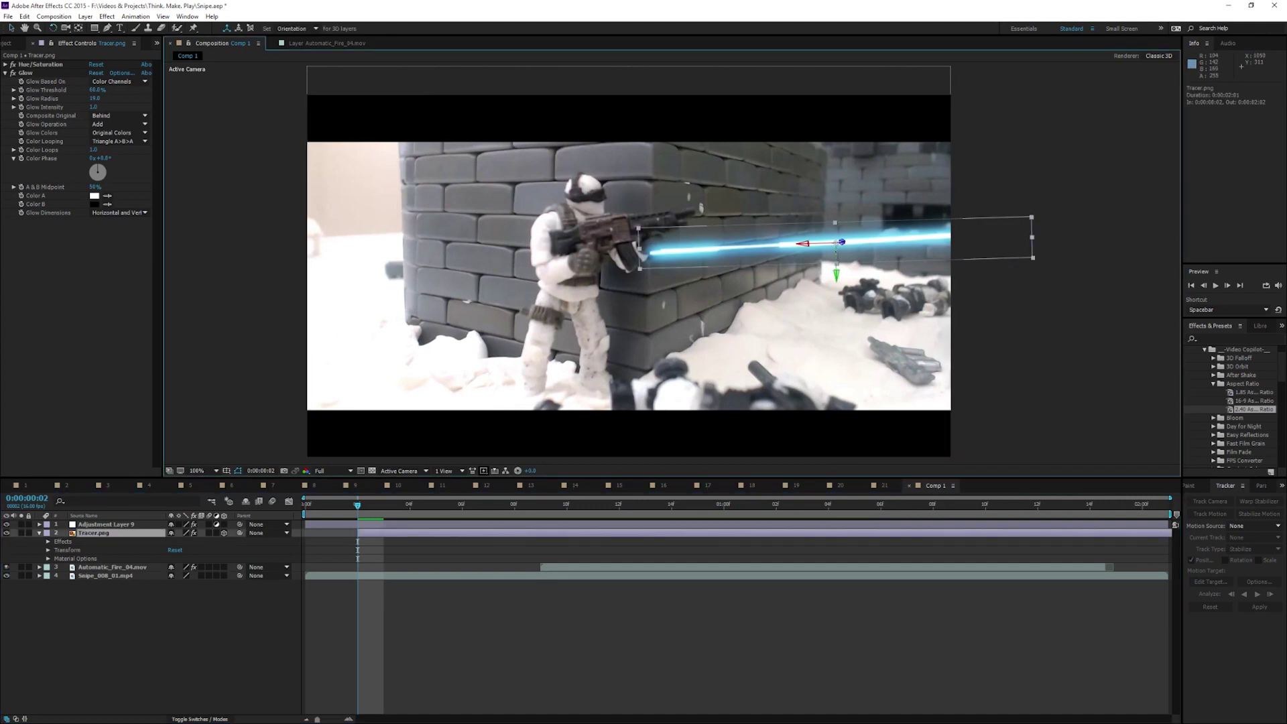
drag(659, 199, 706, 197)
drag(832, 250, 883, 216)
- Shrink the tracer to about 86%, tweak its rotation, and nudge it to the frame's right edge
key(Caps_Lock)
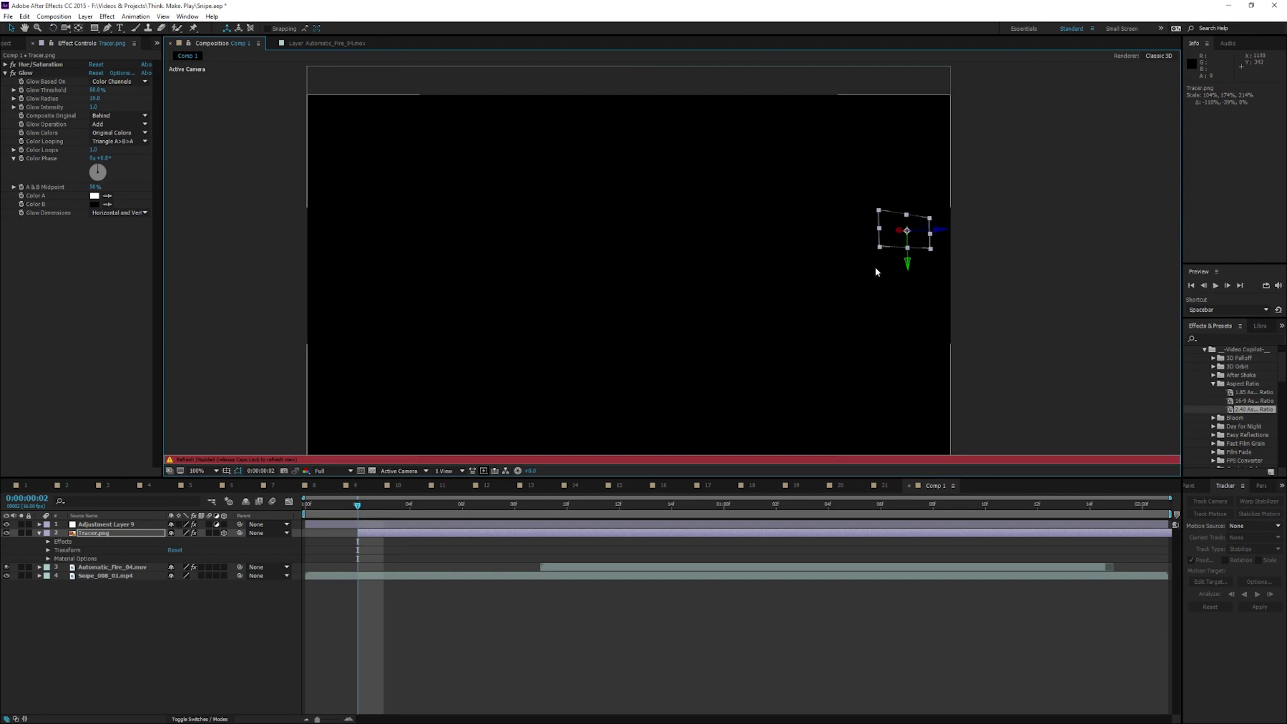
key(Caps_Lock)
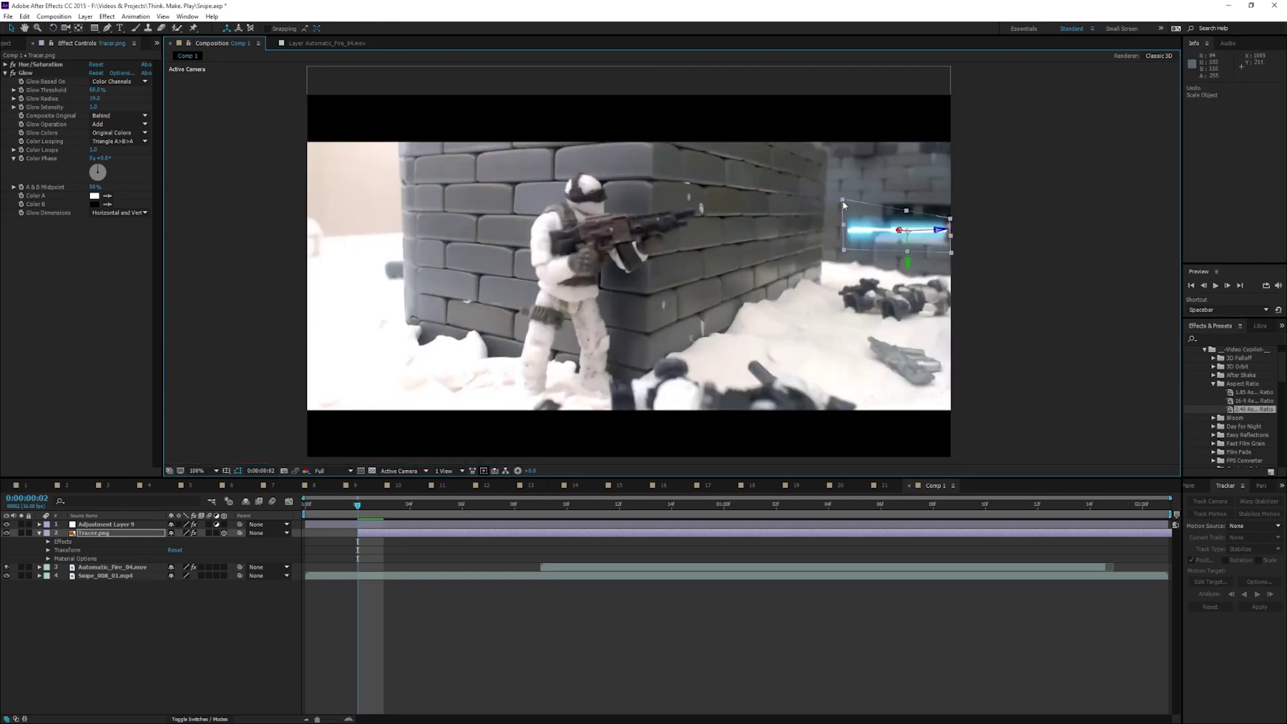
drag(844, 198, 943, 244)
key(v)
drag(724, 228, 726, 227)
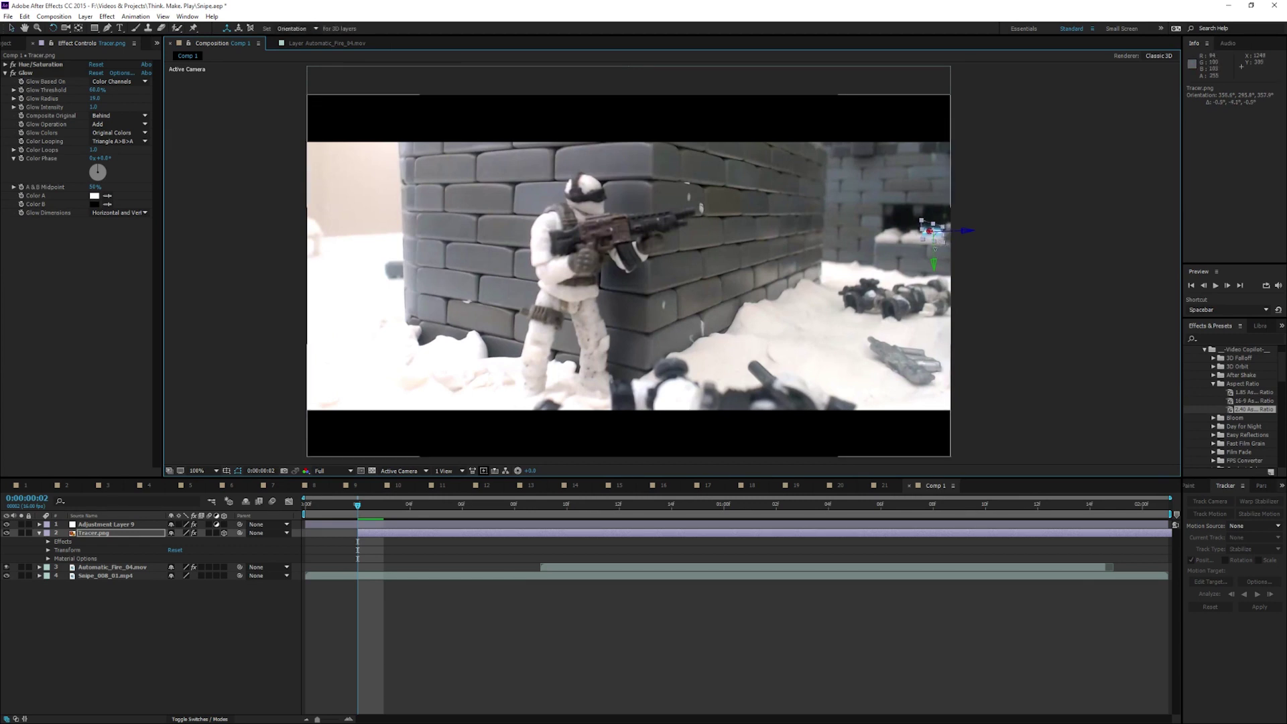
key(v)
drag(938, 238, 942, 238)
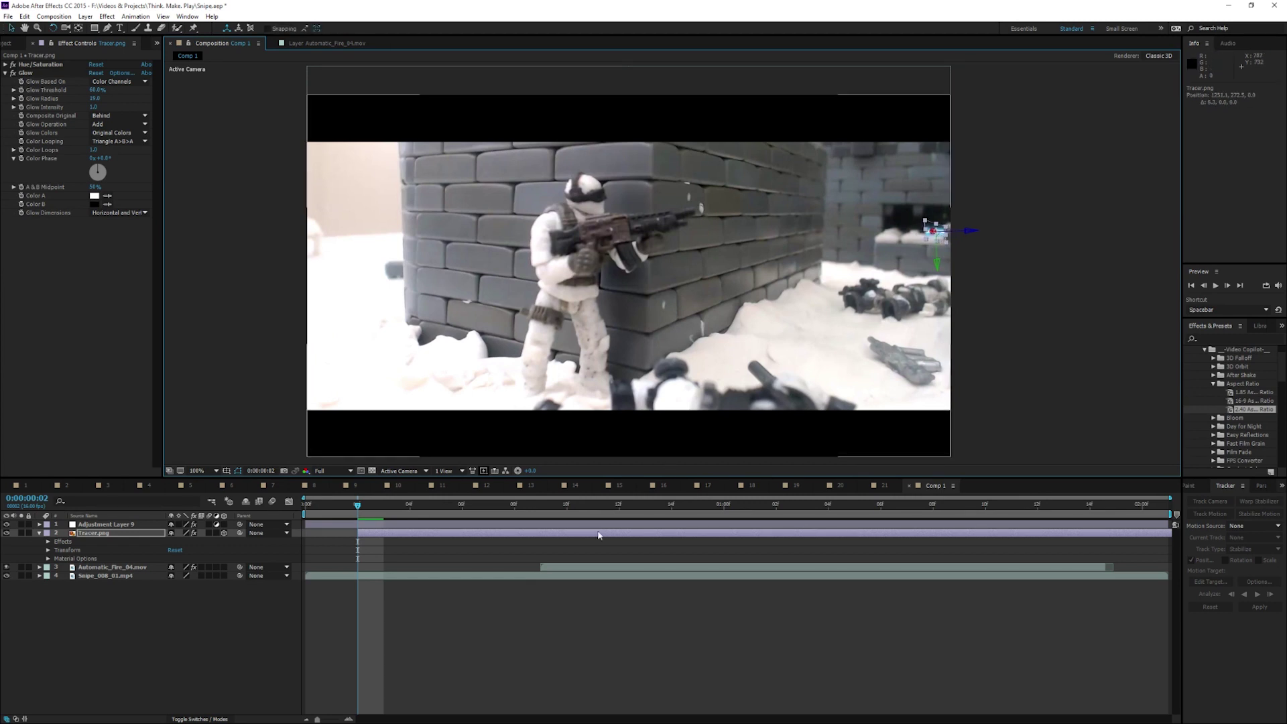
- Keyframe the tracer at the right edge on frame 2, then move it onto the gun at frame 3
click(48, 551)
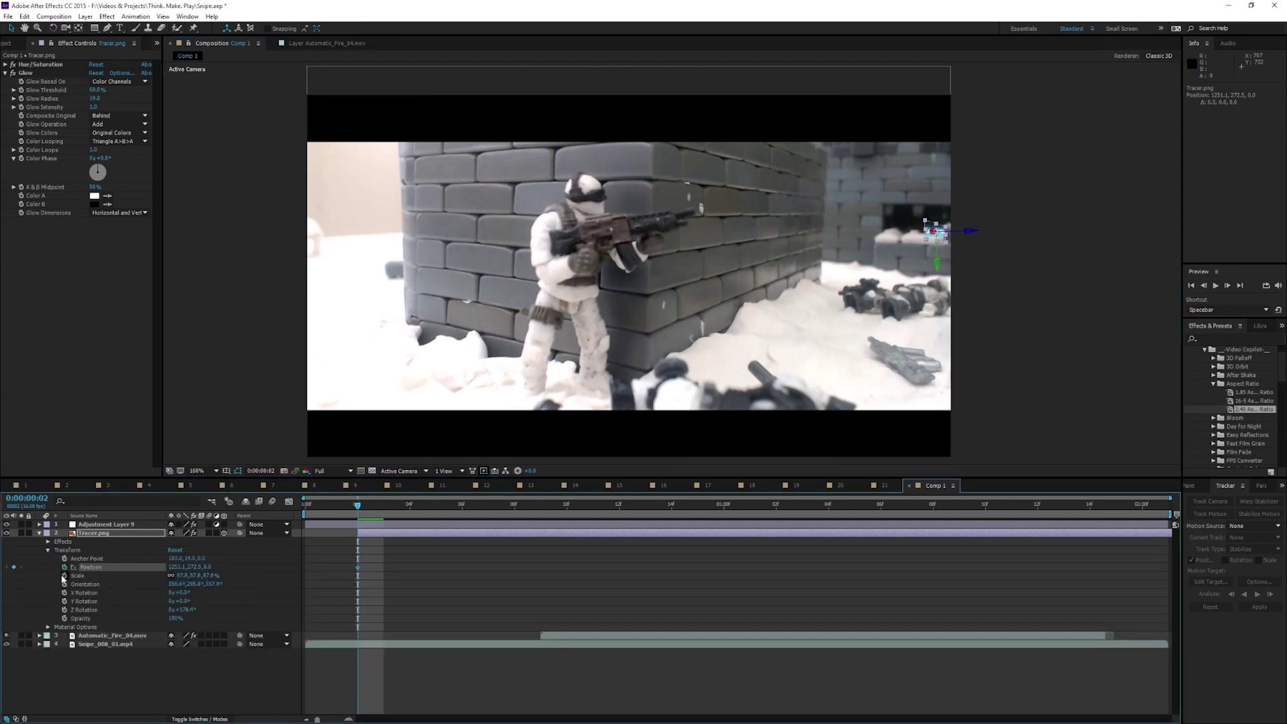
click(64, 576)
click(380, 506)
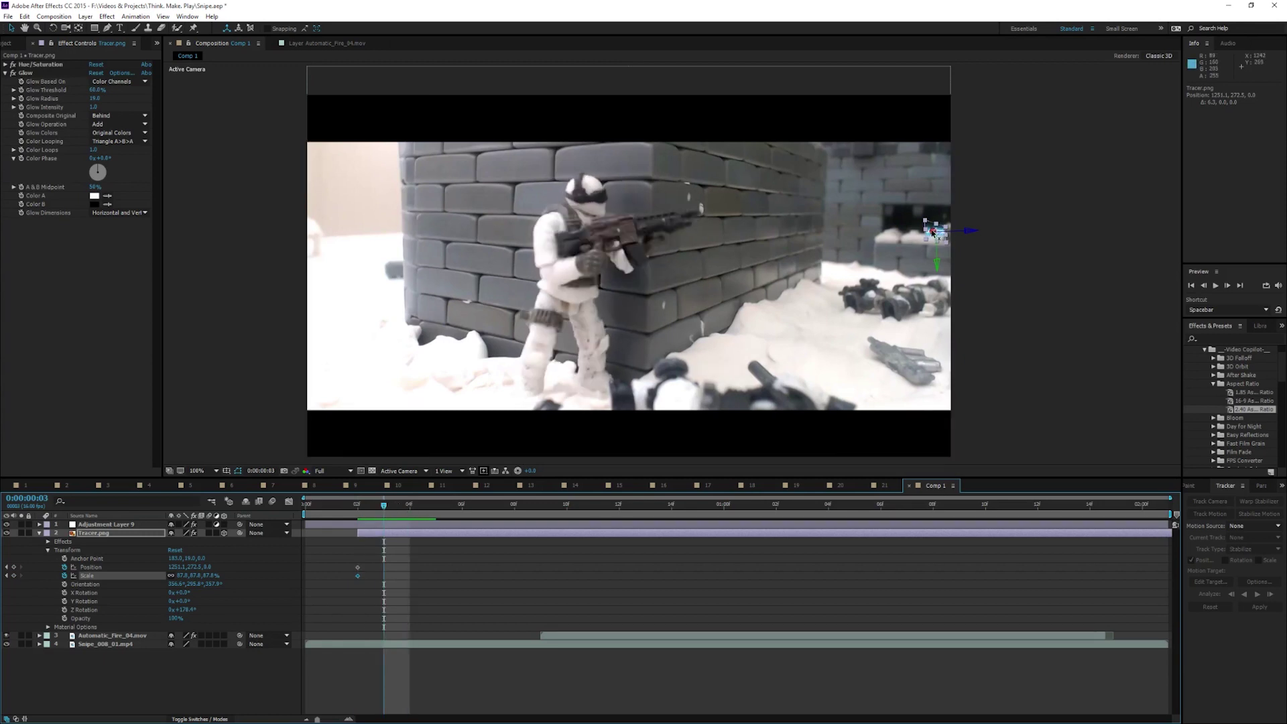
drag(932, 231, 188, 165)
drag(565, 162, 552, 188)
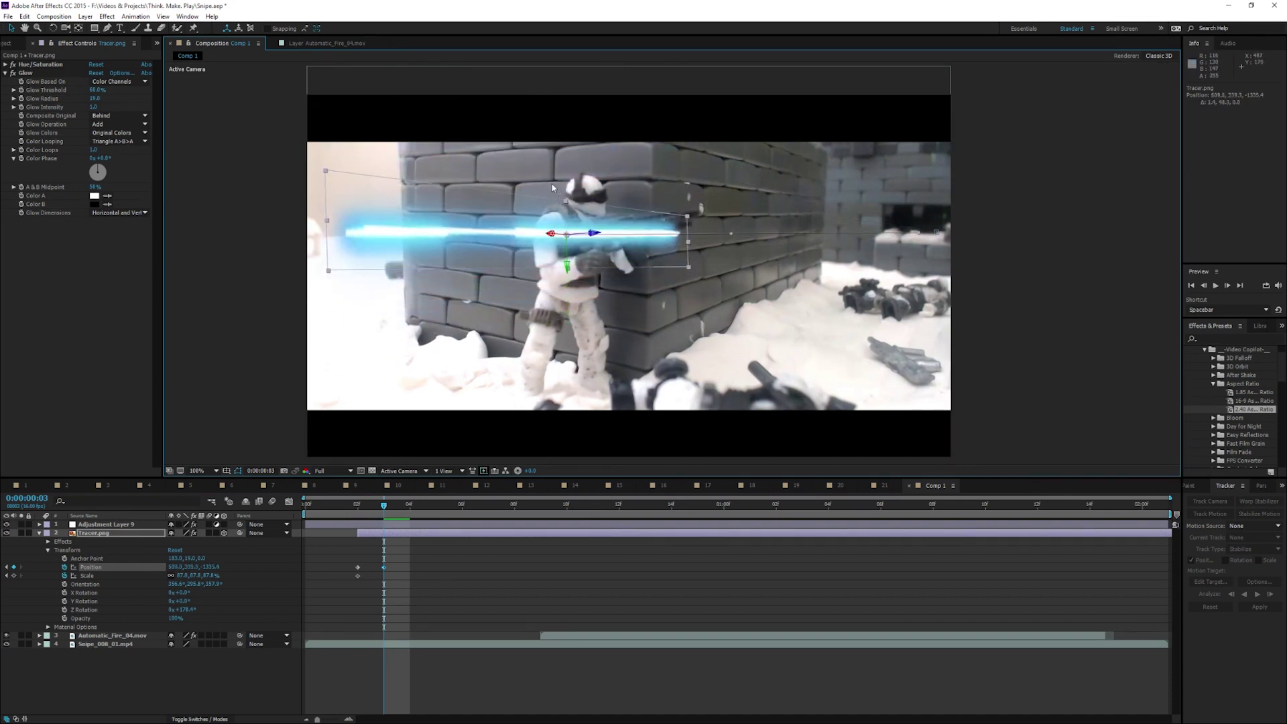
- Compare frames 2 and 3, then trim the tracer layer to end at frame 3
click(359, 506)
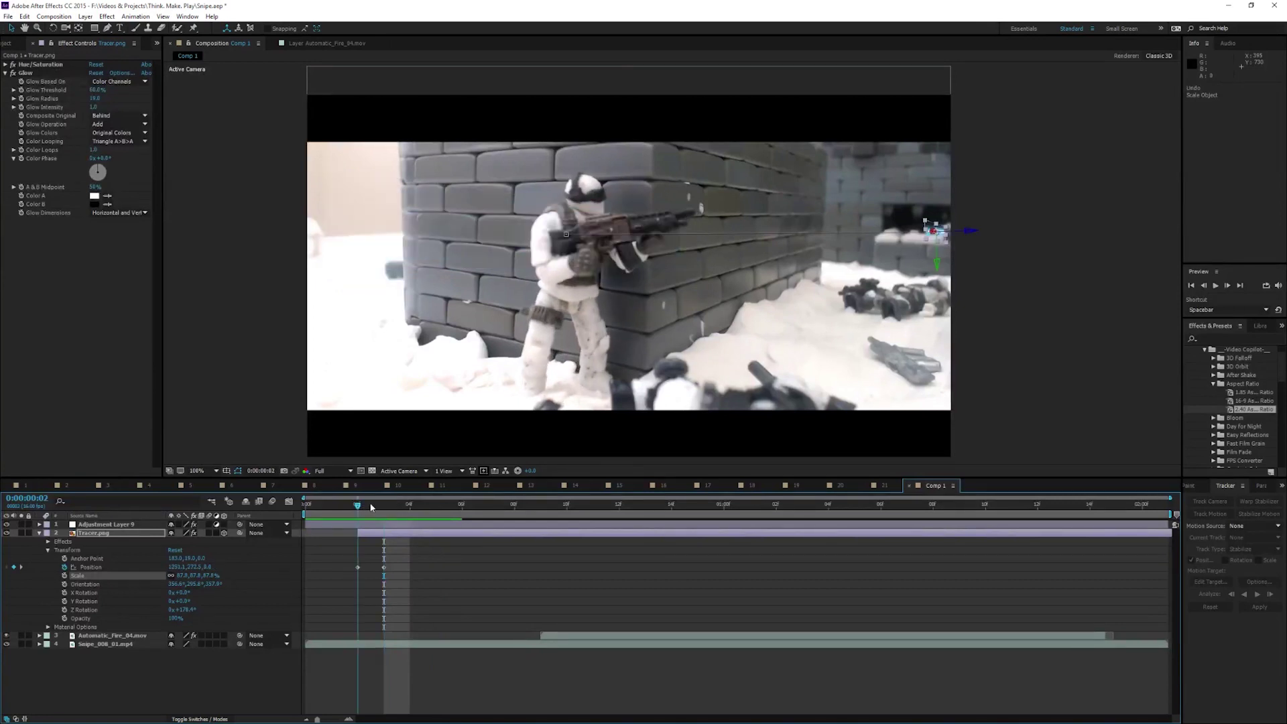
drag(372, 507, 363, 507)
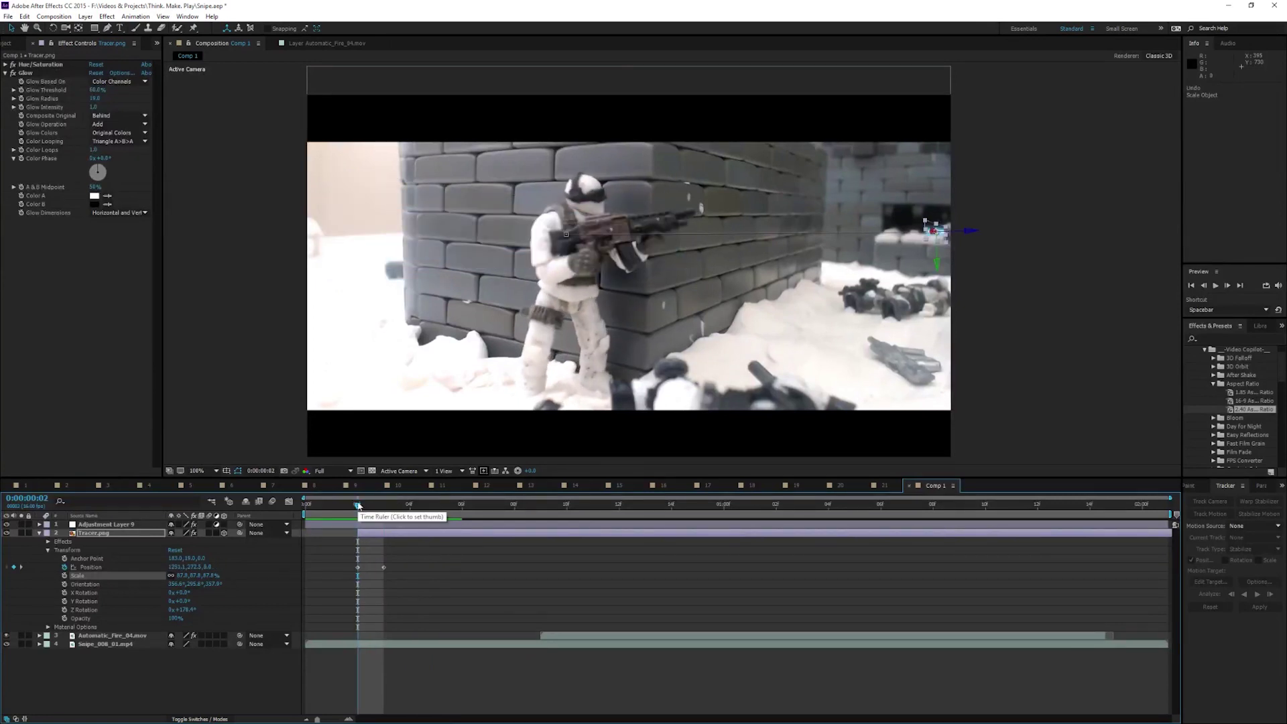
click(379, 508)
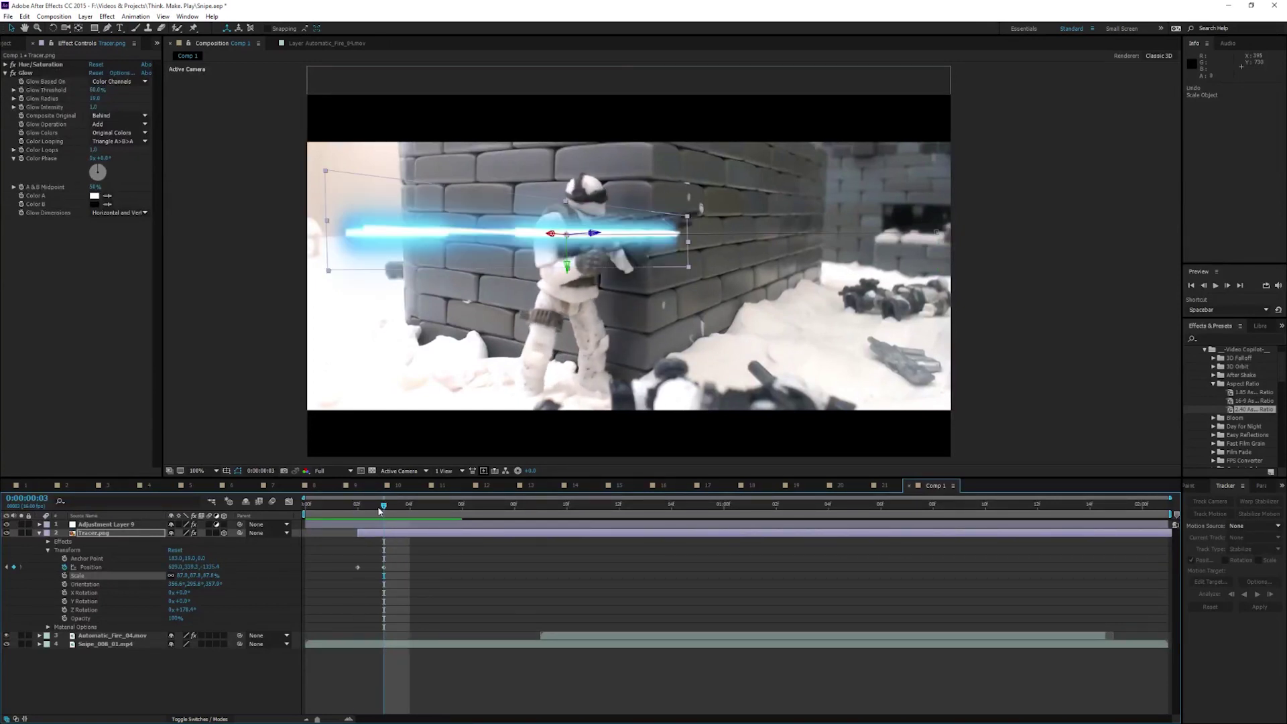
key(alt+bracketright)
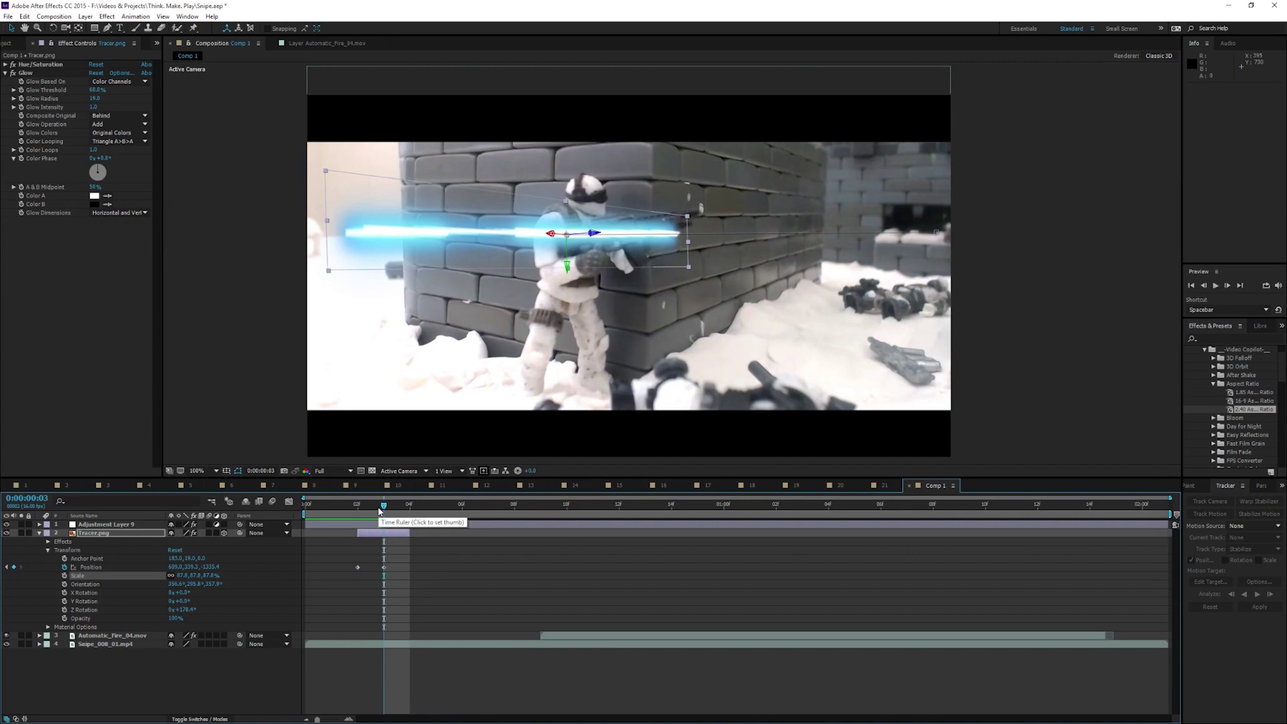
click(342, 509)
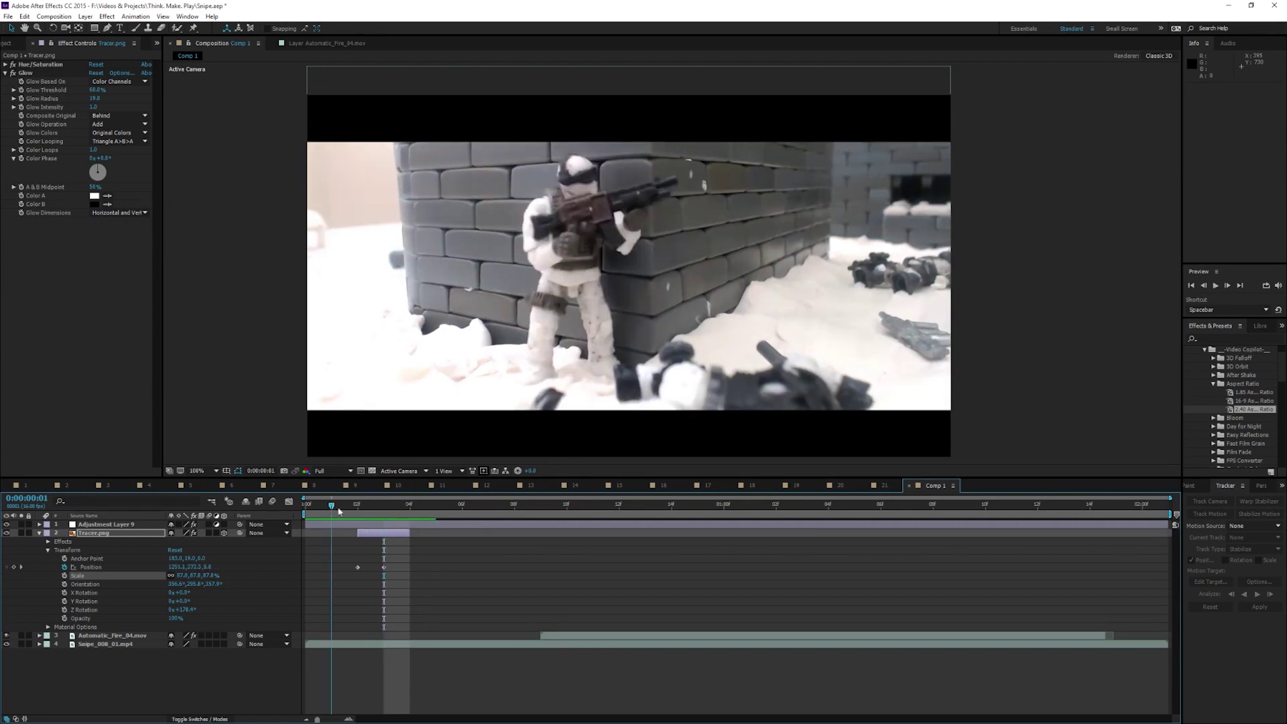
- Enable motion blur on the tracer layer and for the composition
drag(342, 511, 385, 517)
click(1045, 440)
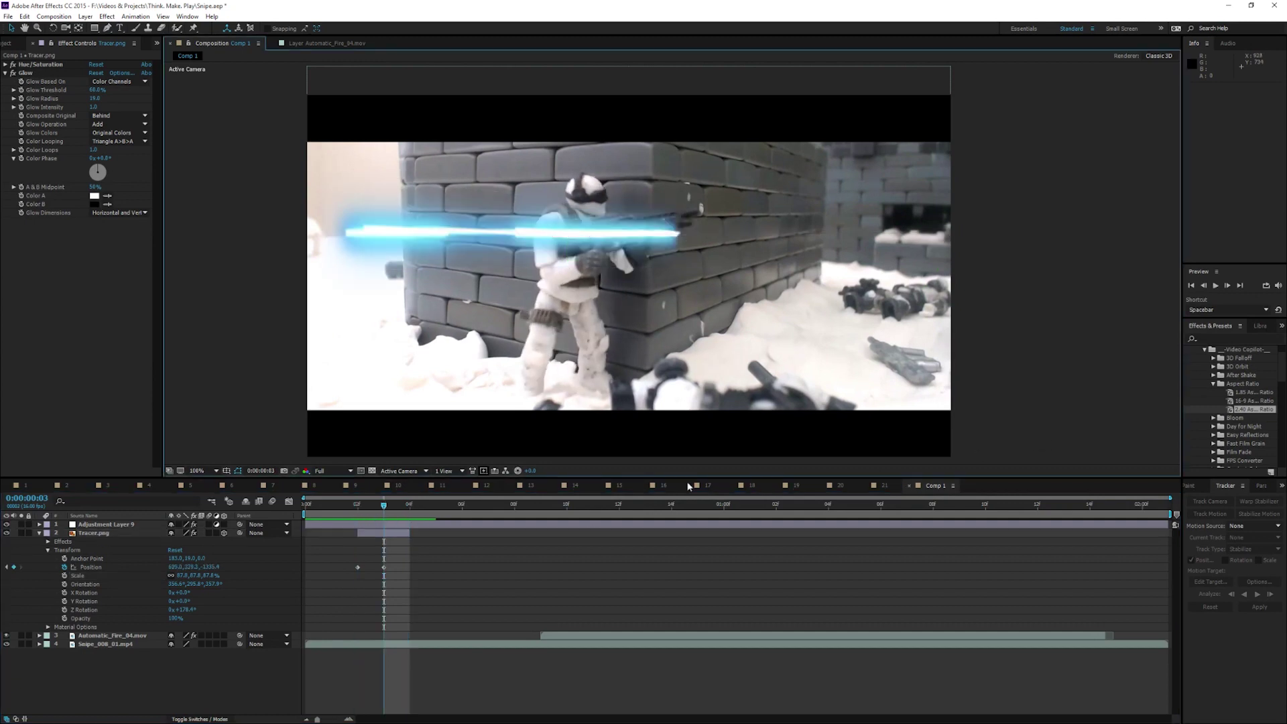
click(239, 541)
click(210, 534)
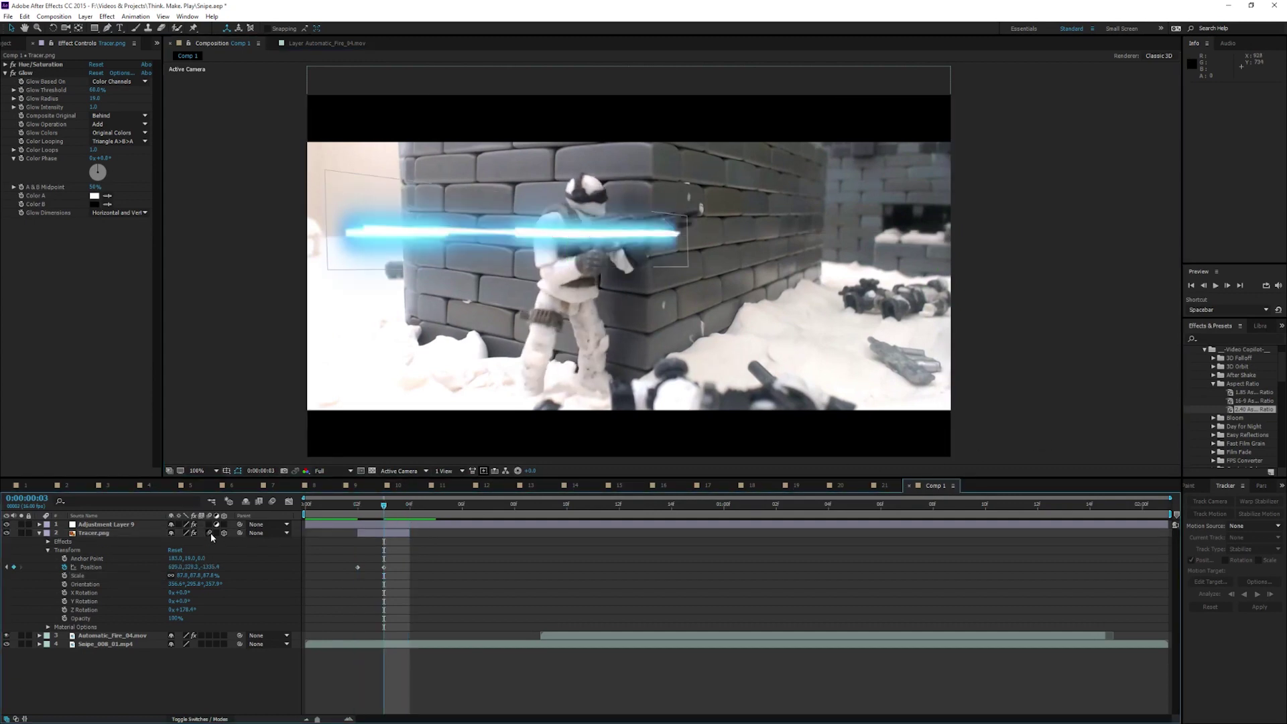
click(242, 518)
click(273, 502)
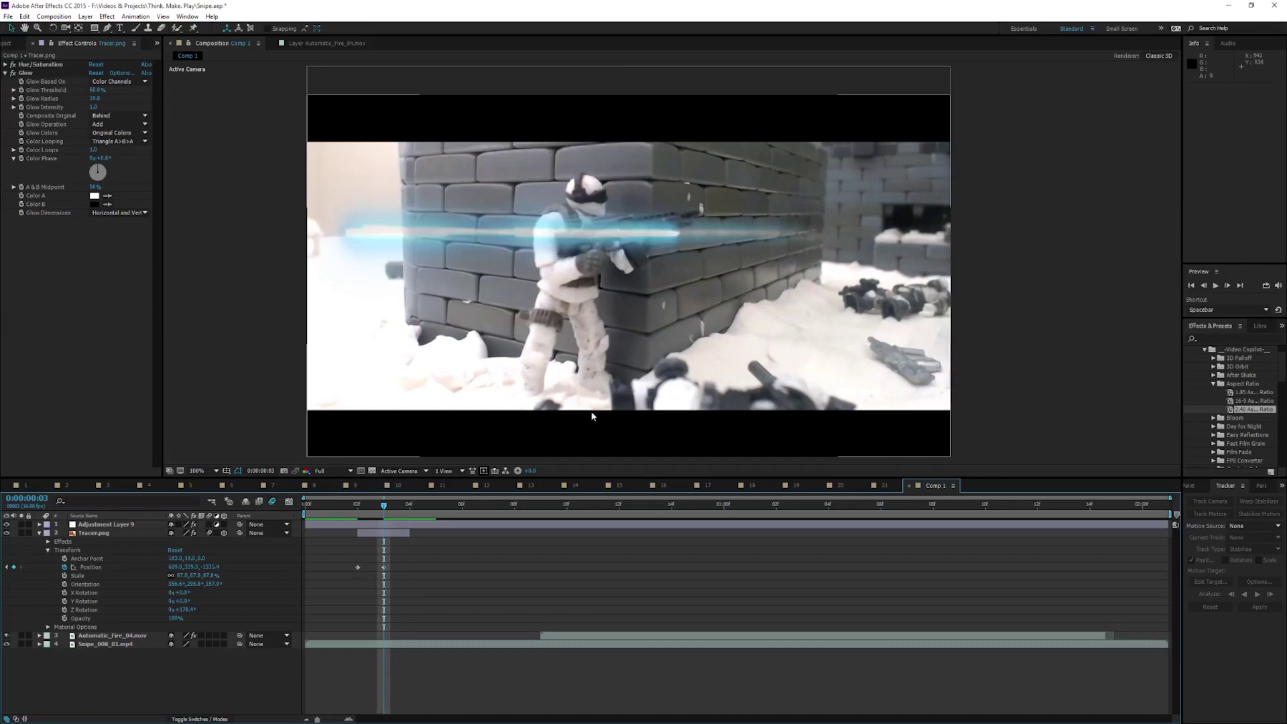
drag(375, 504, 360, 504)
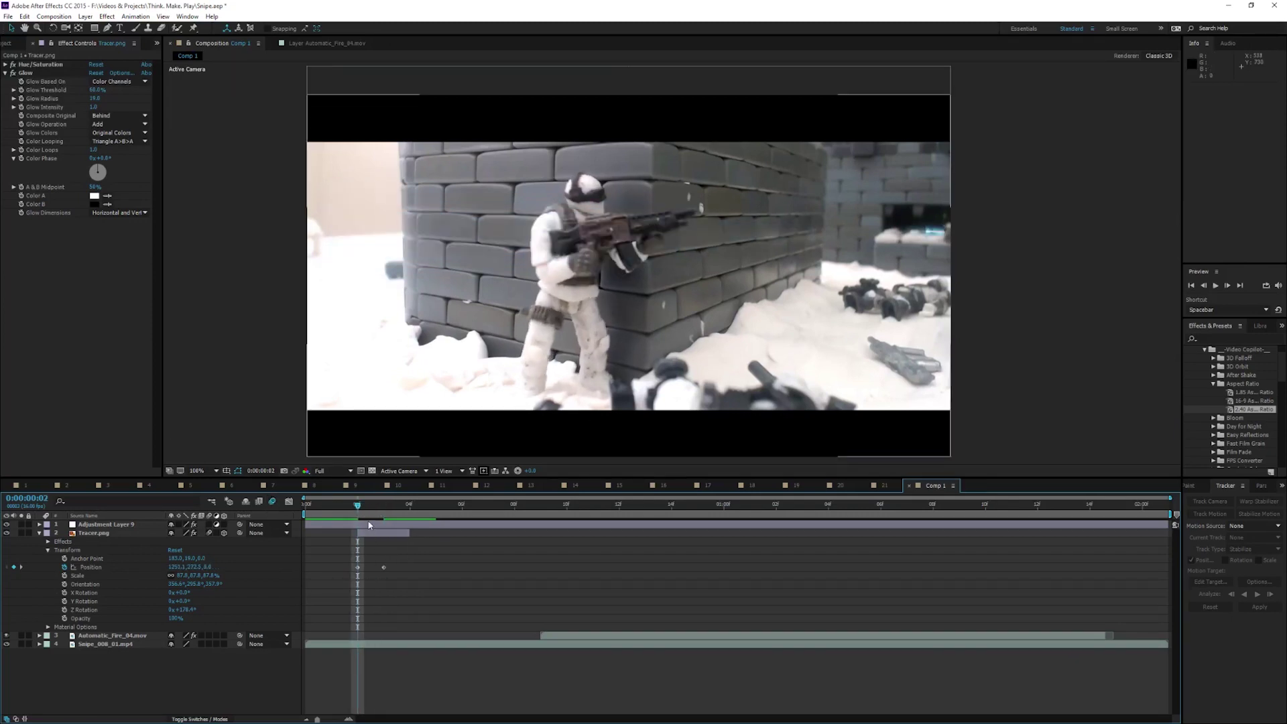
key(Page_Down)
- Set the tracer's blending mode to Add
right_click(385, 533)
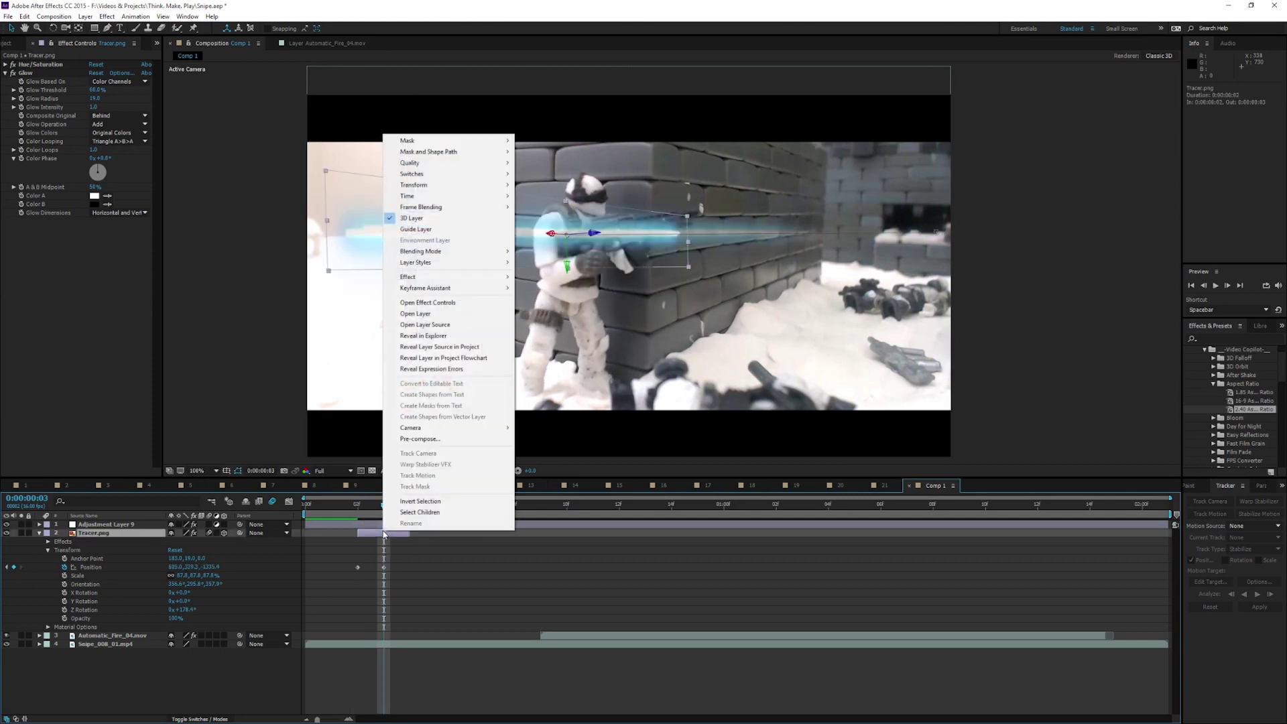
mouse_move(429, 251)
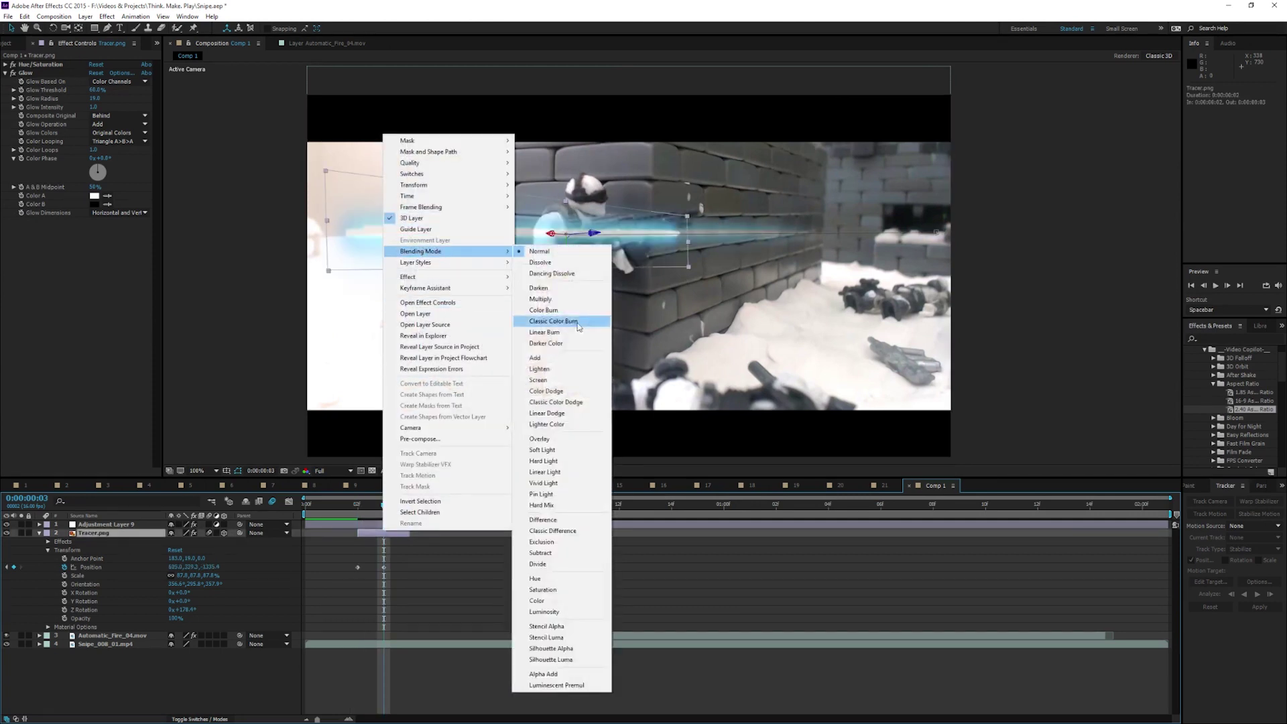
click(562, 357)
click(1036, 286)
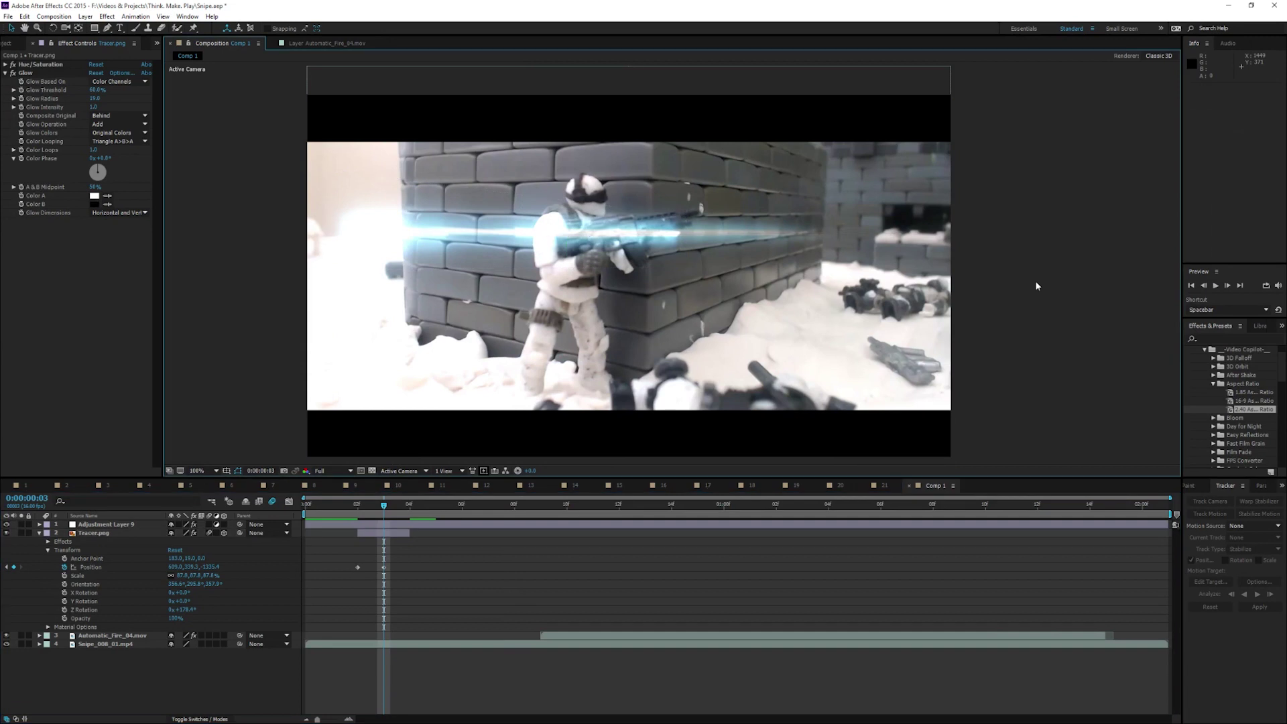
- Preview the shot and compare the blurred tracer across adjacent frames
key(space)
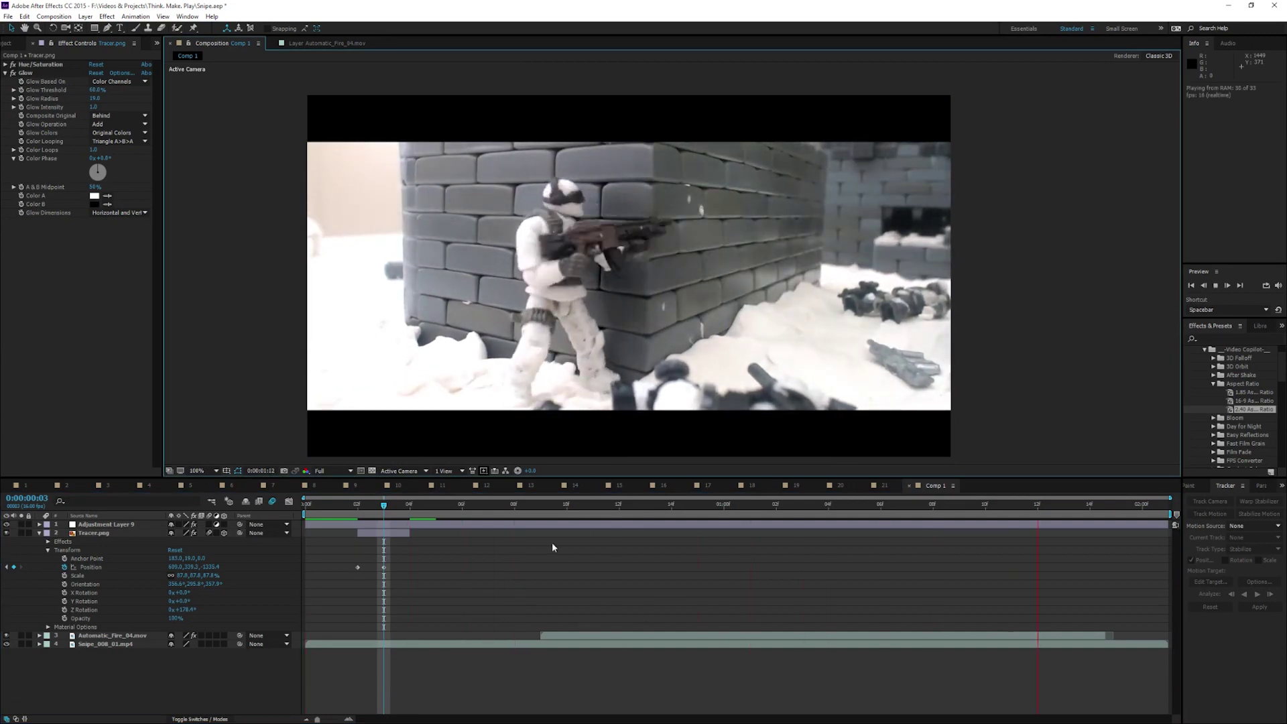
key(space)
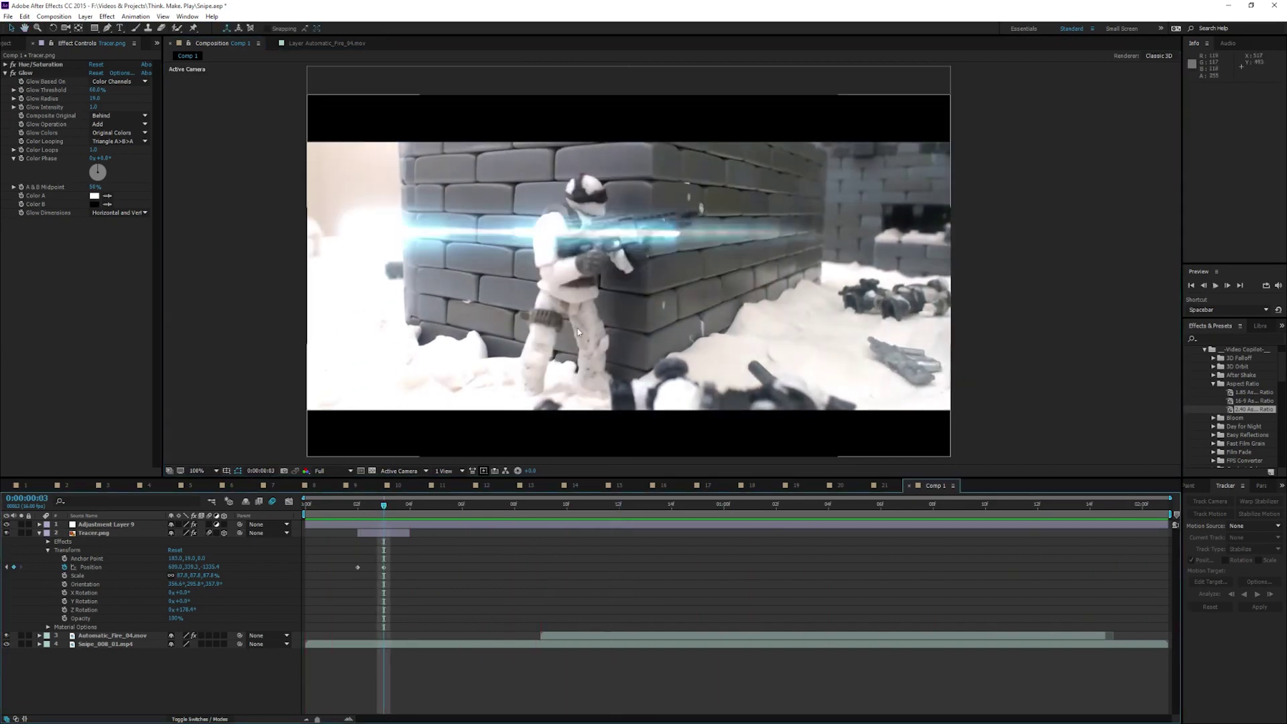
mouse_move(383, 504)
mouse_down()
mouse_move(322, 504)
mouse_move(380, 499)
mouse_up()
key(space)
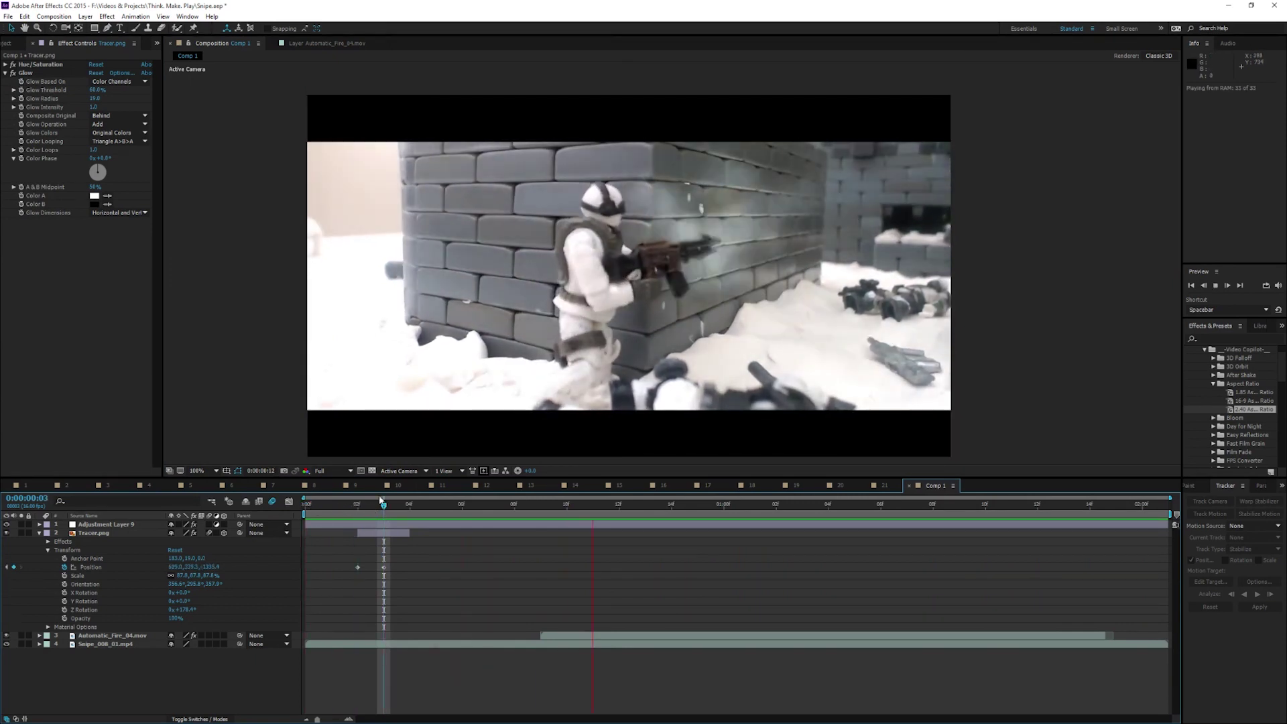
mouse_move(370, 503)
mouse_down()
mouse_move(339, 508)
mouse_move(392, 514)
mouse_up()
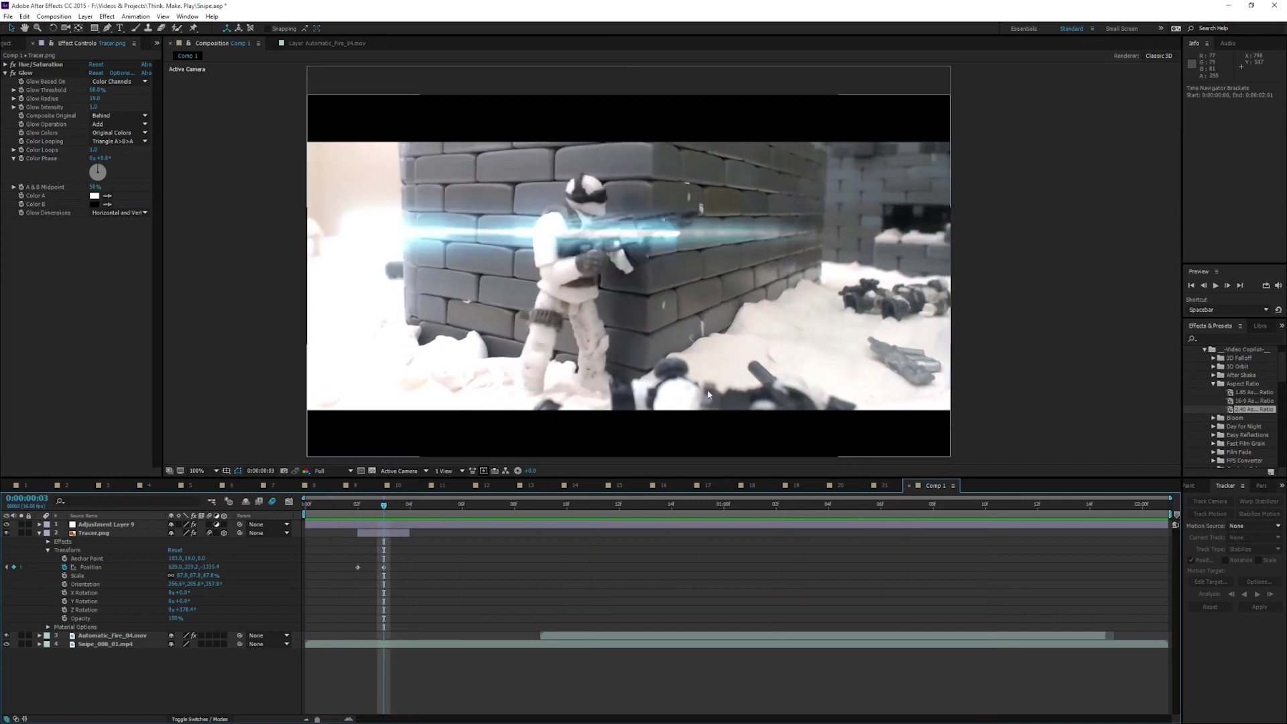
click(391, 534)
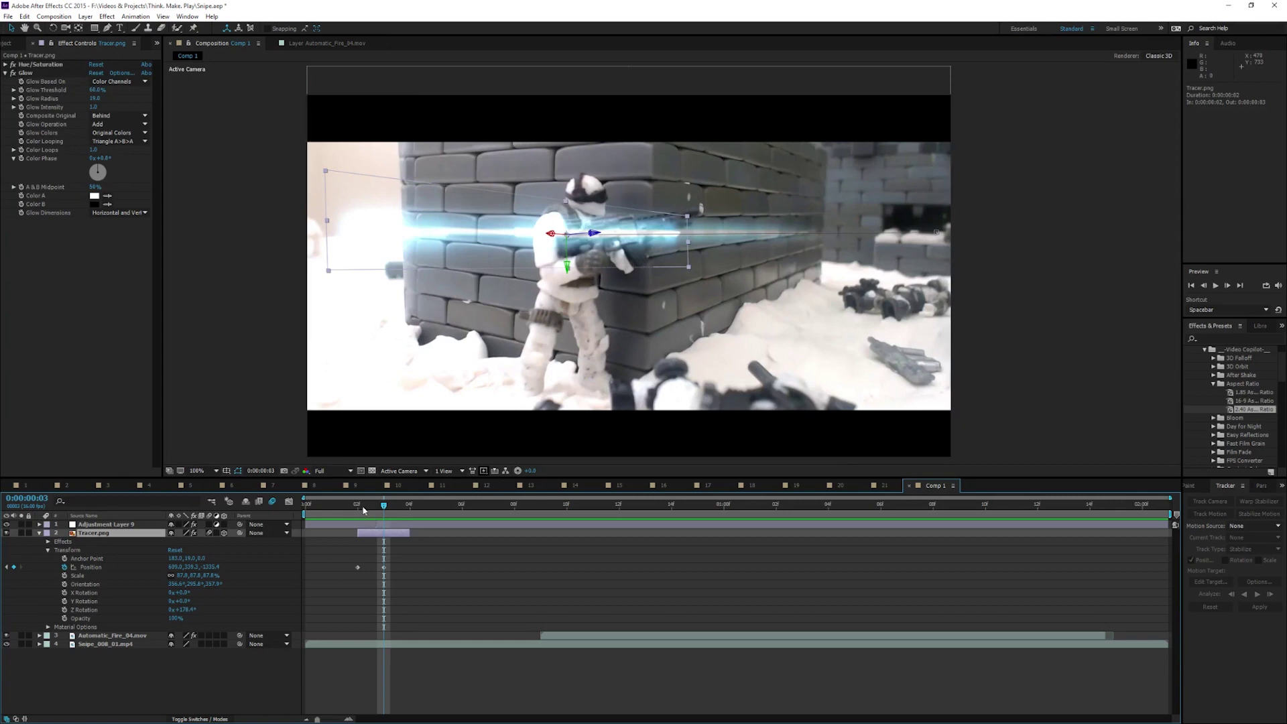
mouse_move(384, 507)
mouse_down()
mouse_move(345, 507)
mouse_move(375, 503)
mouse_up()
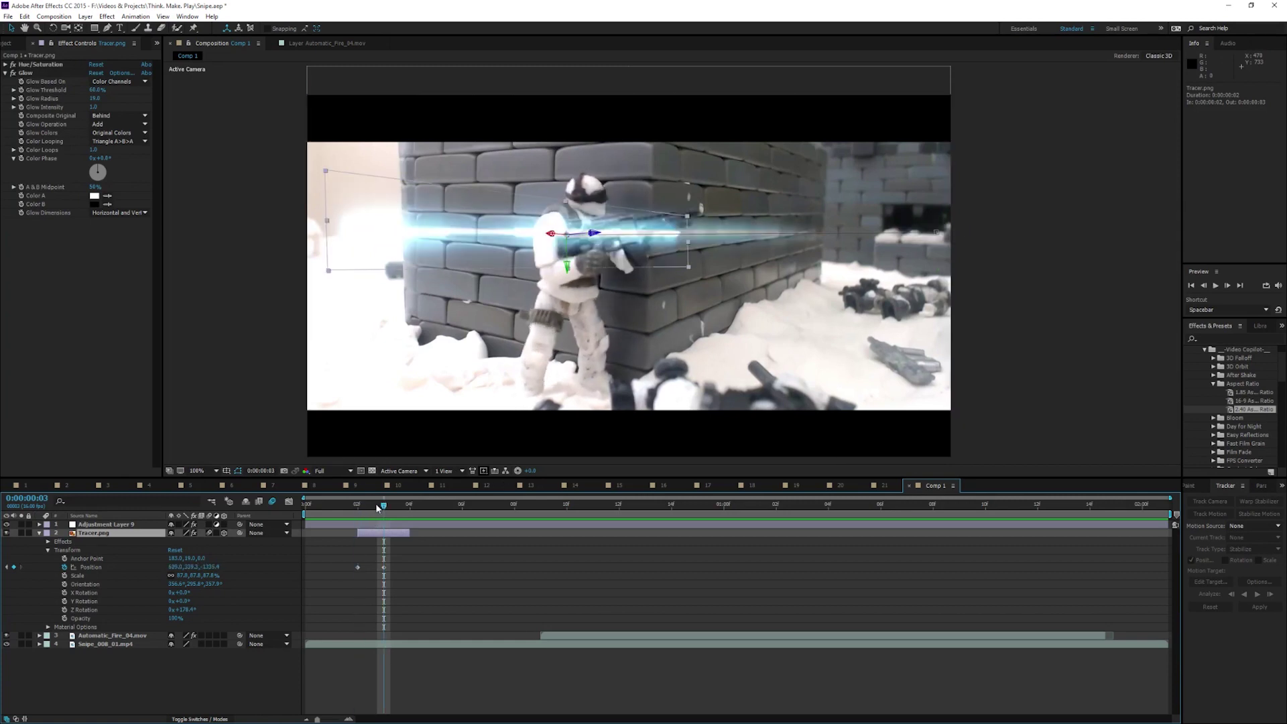
click(1098, 358)
drag(383, 509, 389, 507)
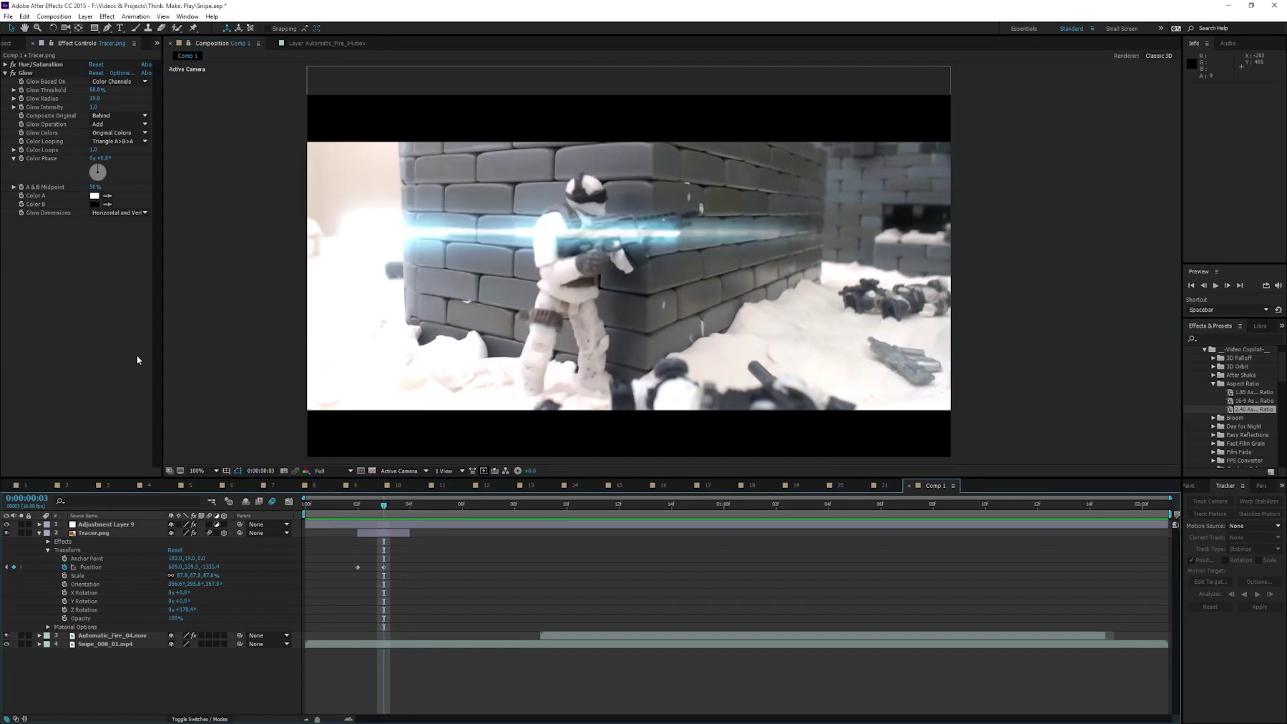
drag(343, 516, 383, 513)
click(385, 537)
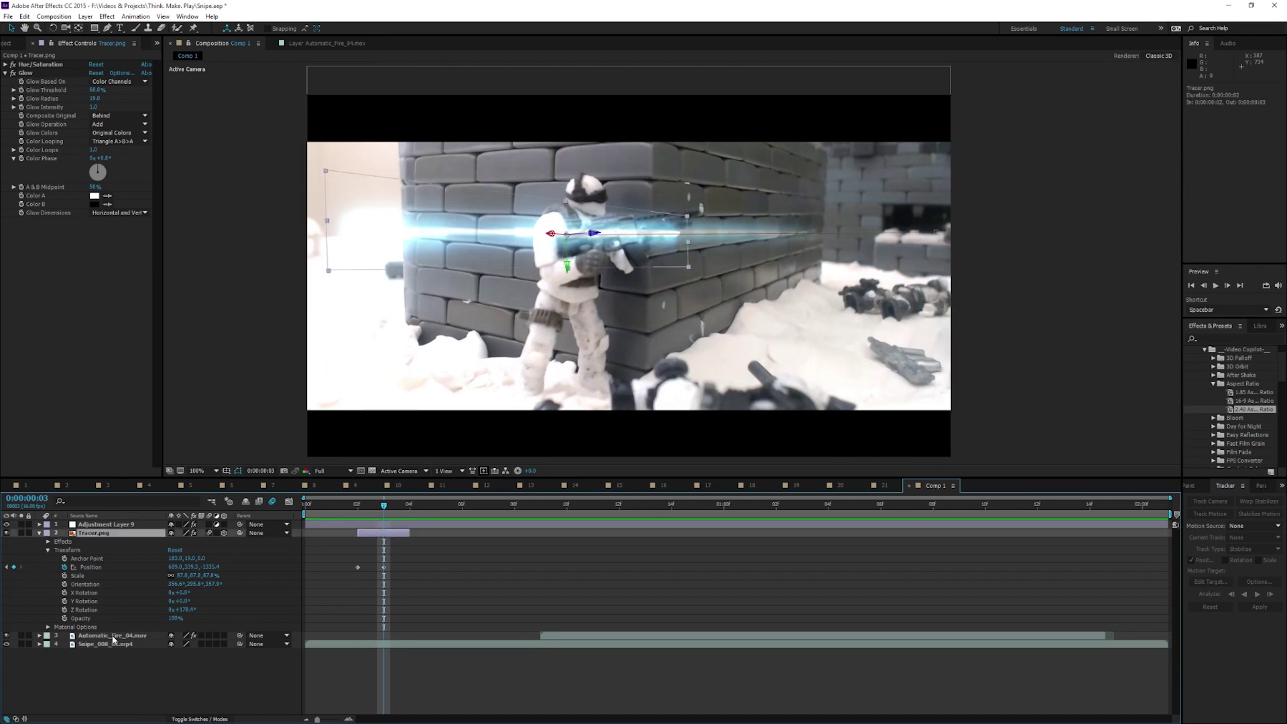
- Parent the tracer and Automatic_Fire_04.mov to the Snipe_008_01.mp4 footage
click(287, 533)
click(300, 593)
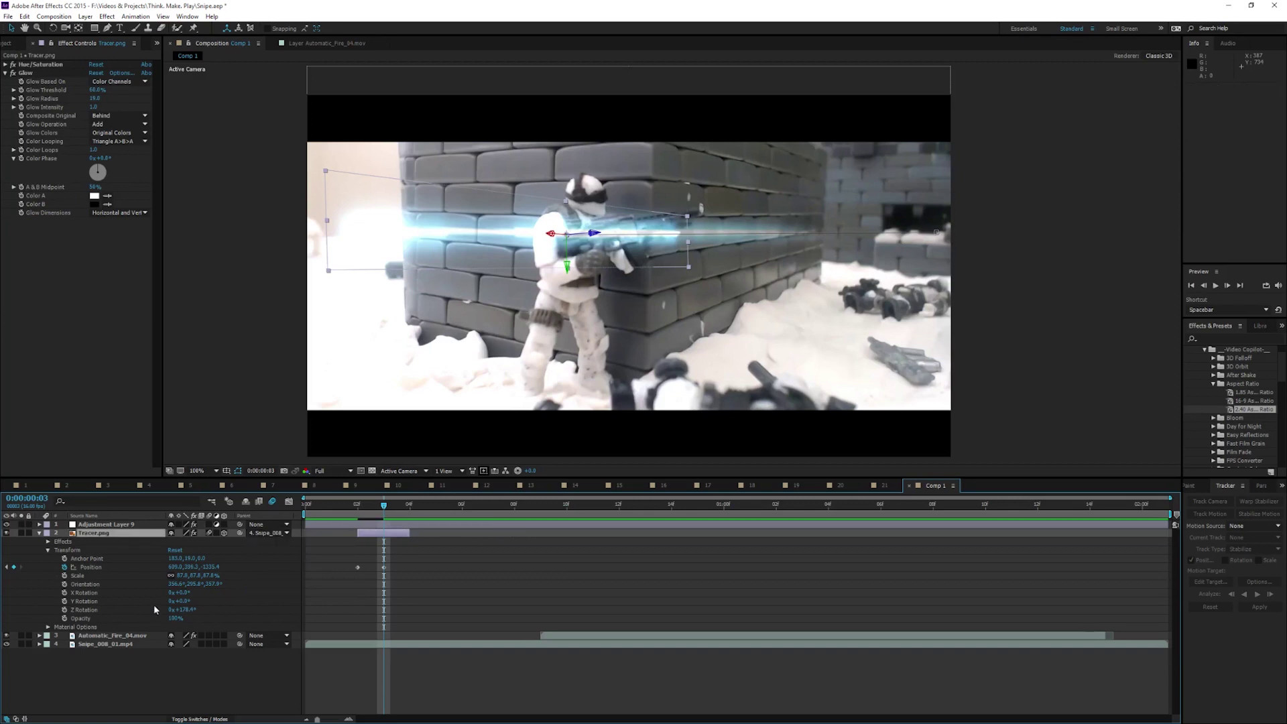
click(109, 637)
click(248, 636)
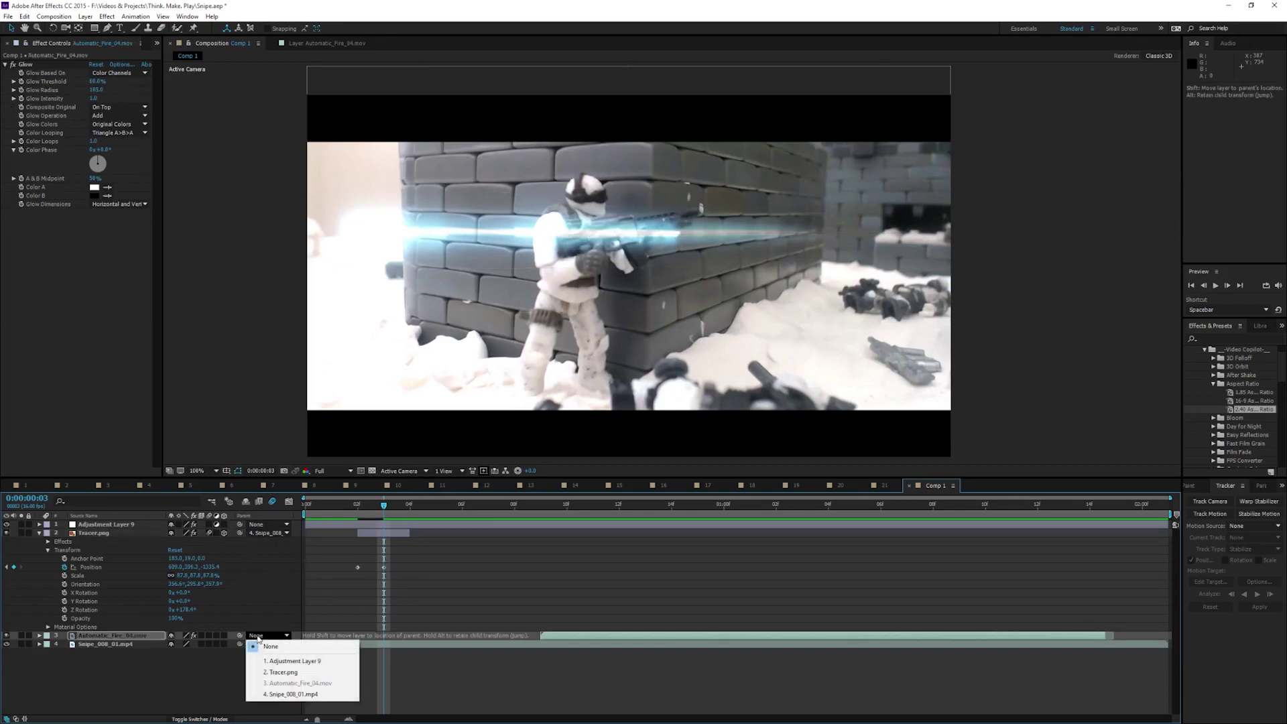
click(294, 694)
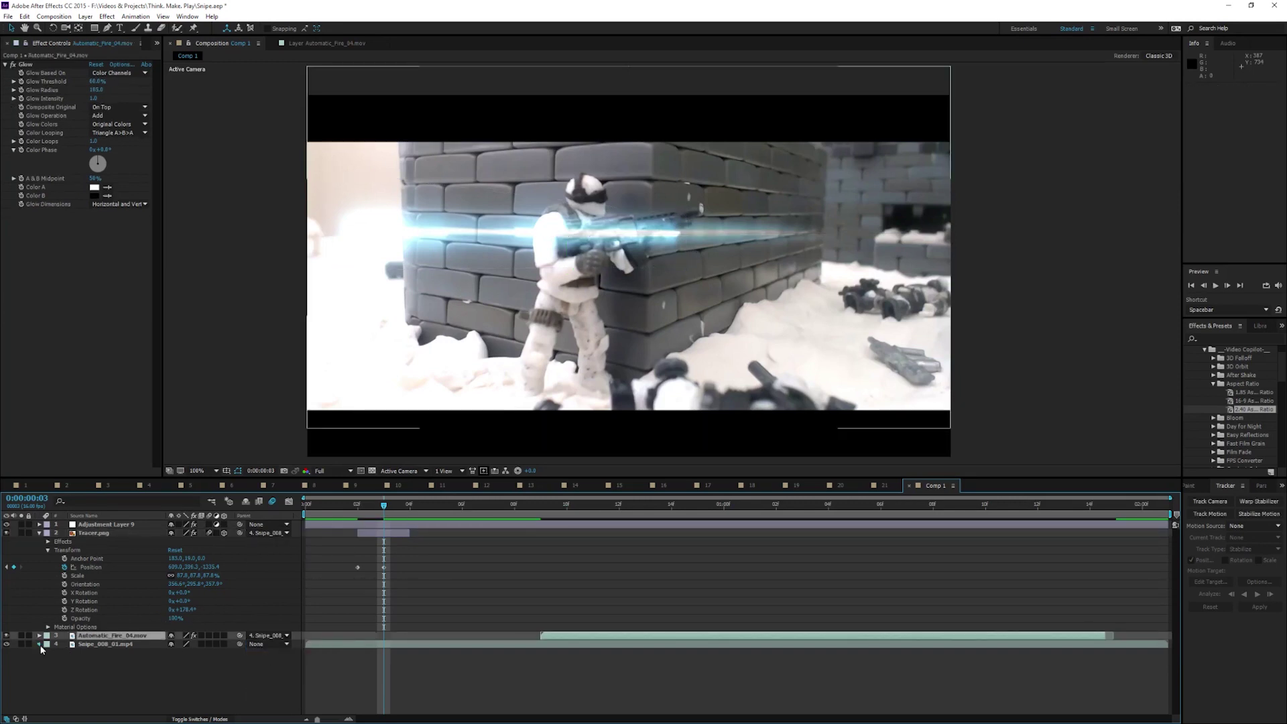
- Keyframe the Snipe footage Position at frame 2, nudge it down at frame 3, and restore at frame 5
click(47, 653)
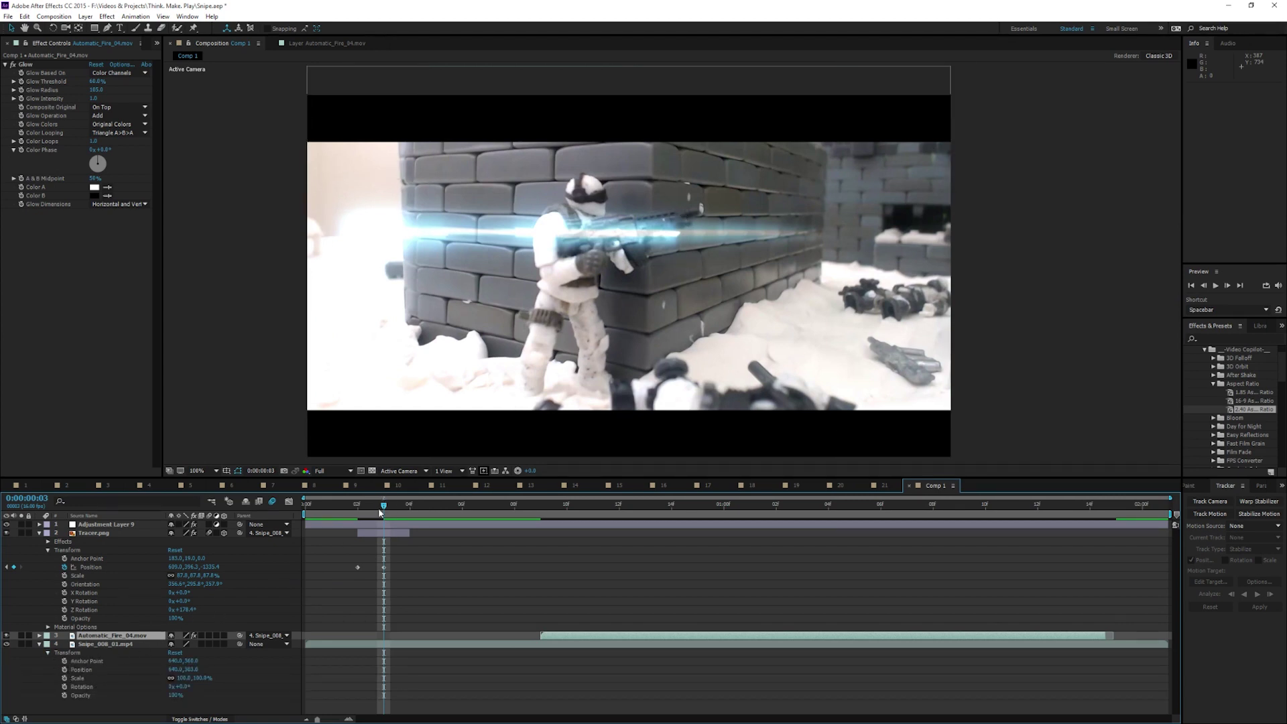
drag(380, 513, 357, 508)
click(65, 670)
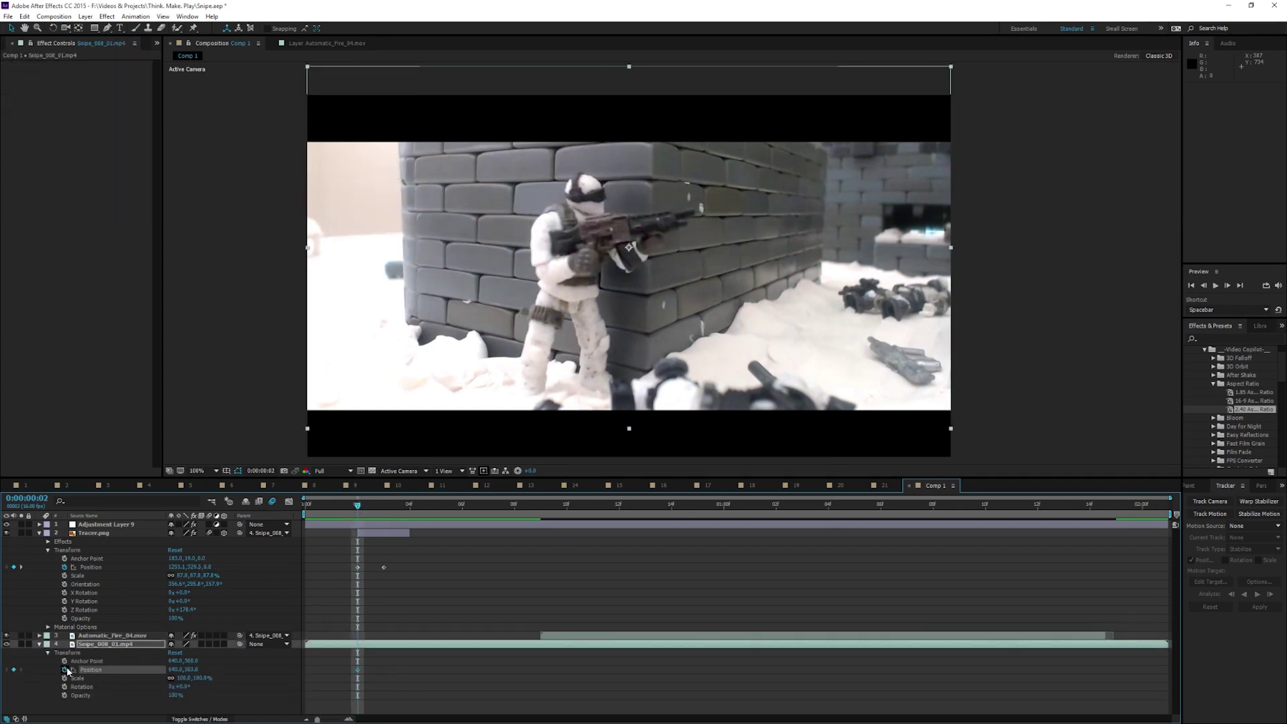
drag(360, 508, 384, 508)
drag(669, 331, 670, 349)
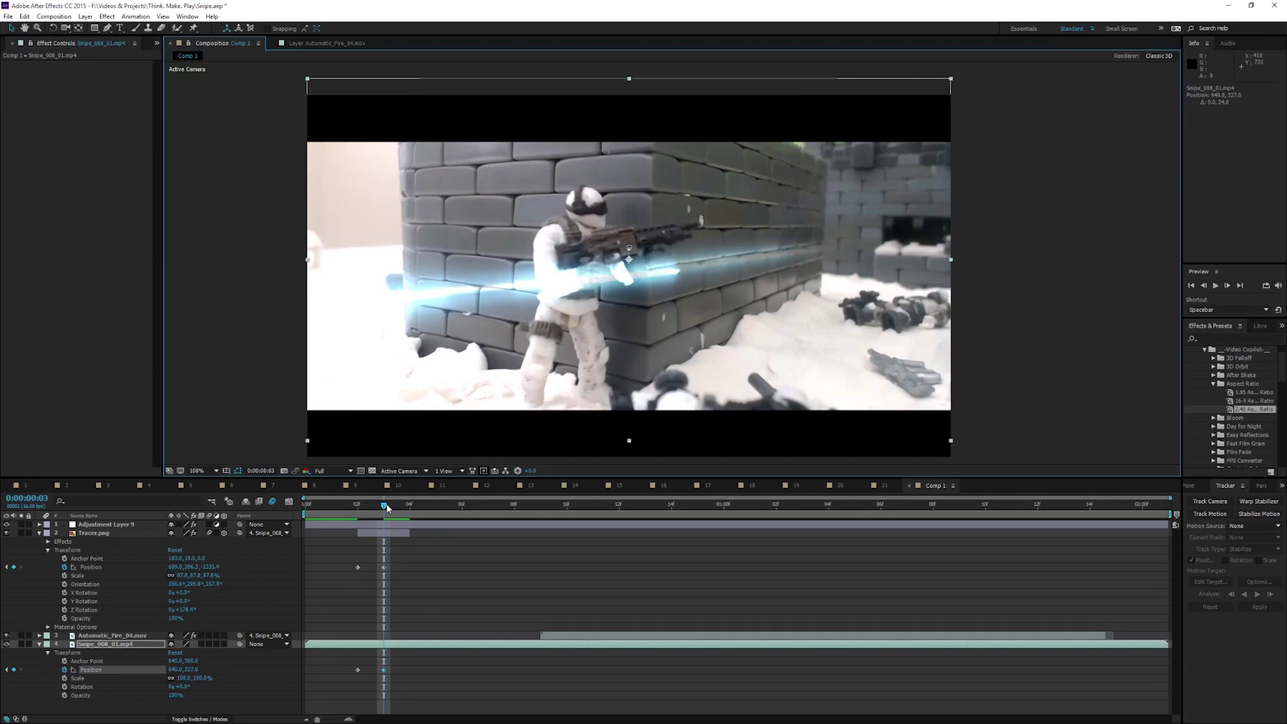
drag(388, 507, 436, 508)
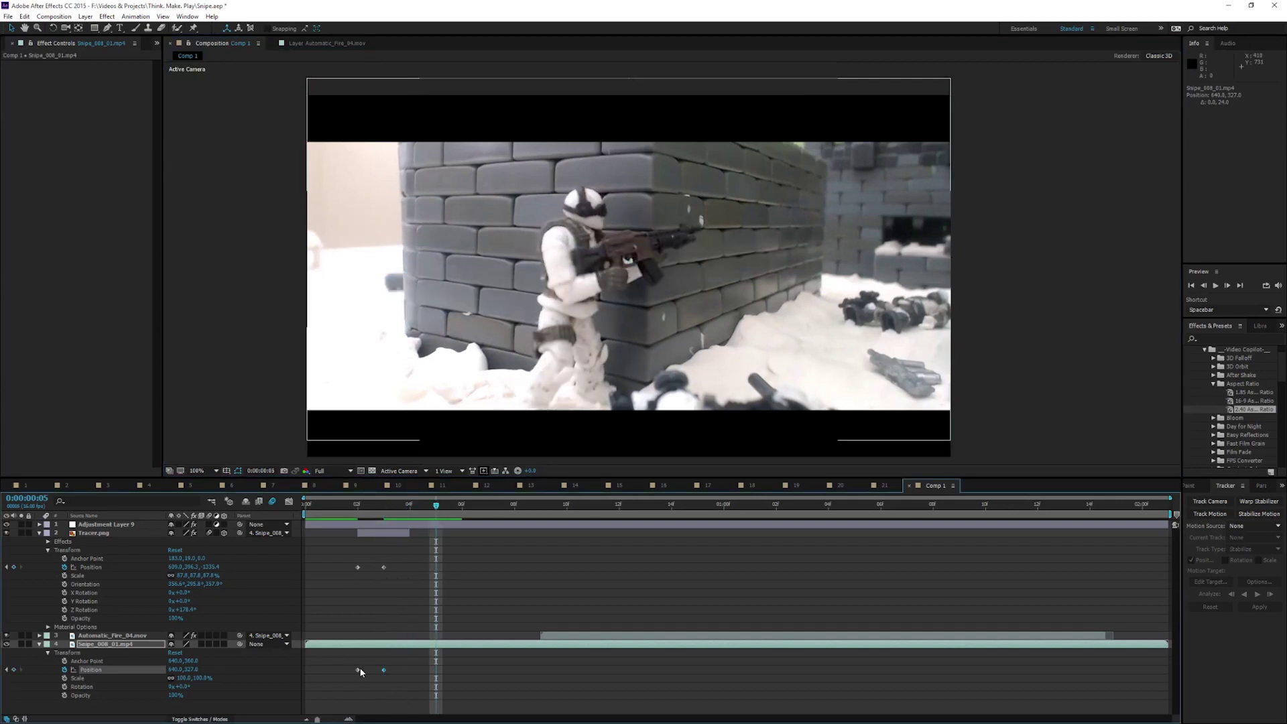
click(358, 670)
key(ctrl+c)
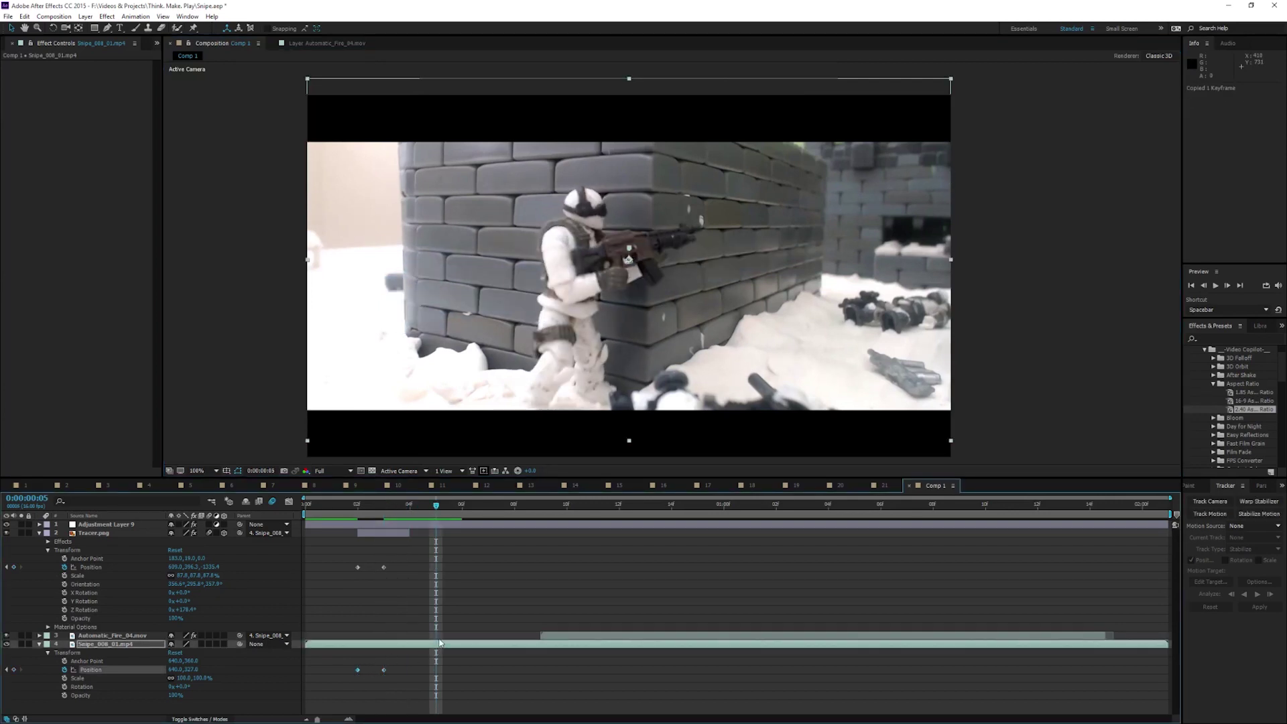
key(ctrl+v)
- Enable frame blending and motion blur on the Snipe footage, then preview the shake
drag(366, 510, 375, 511)
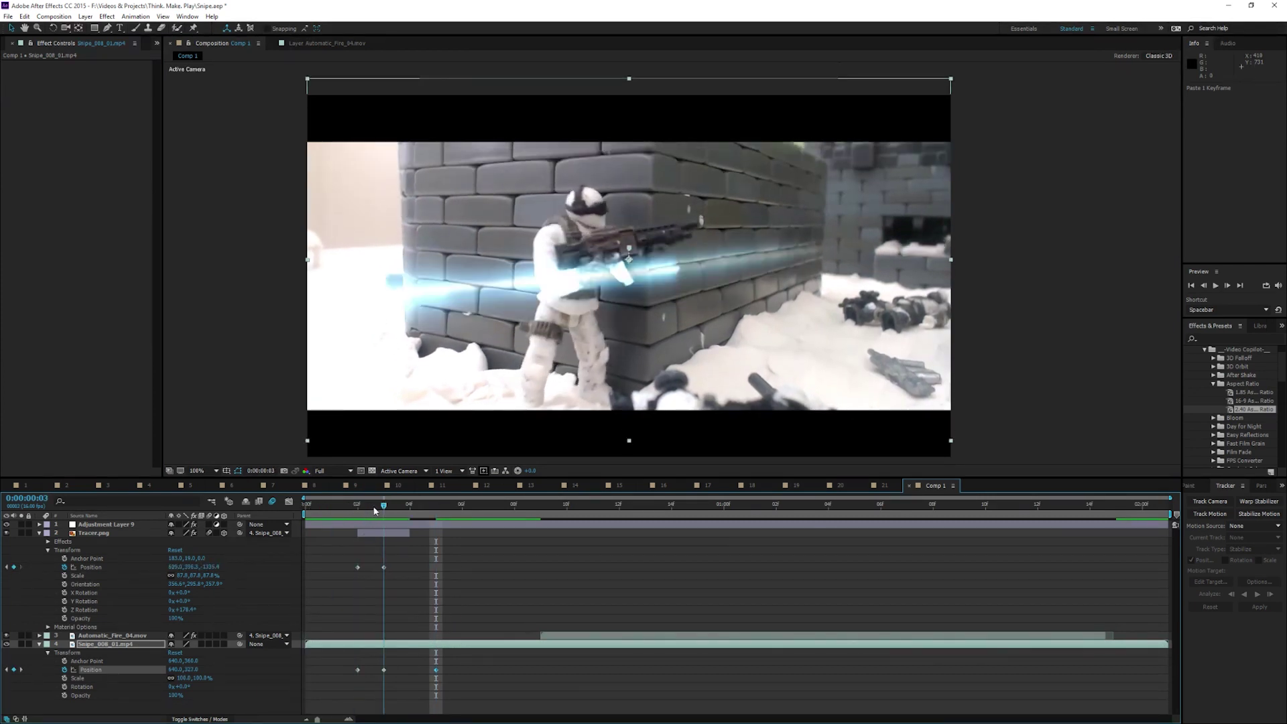
click(202, 644)
click(208, 645)
click(988, 382)
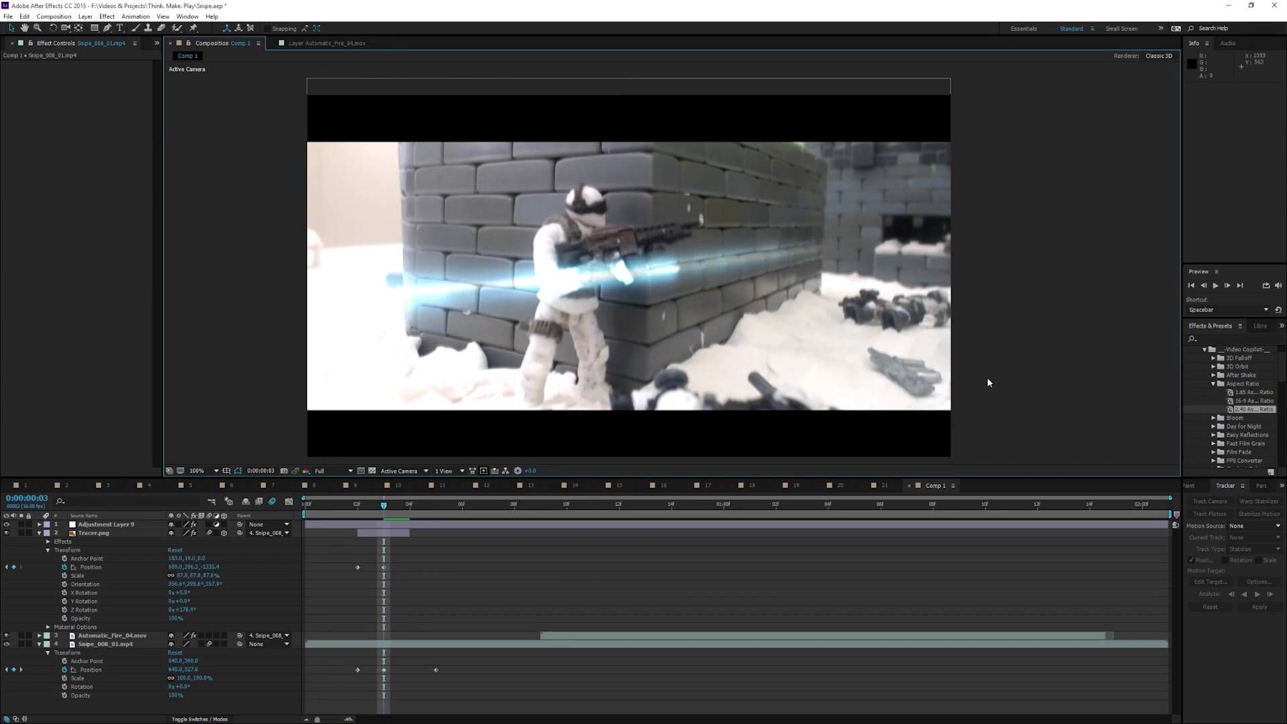
key(space)
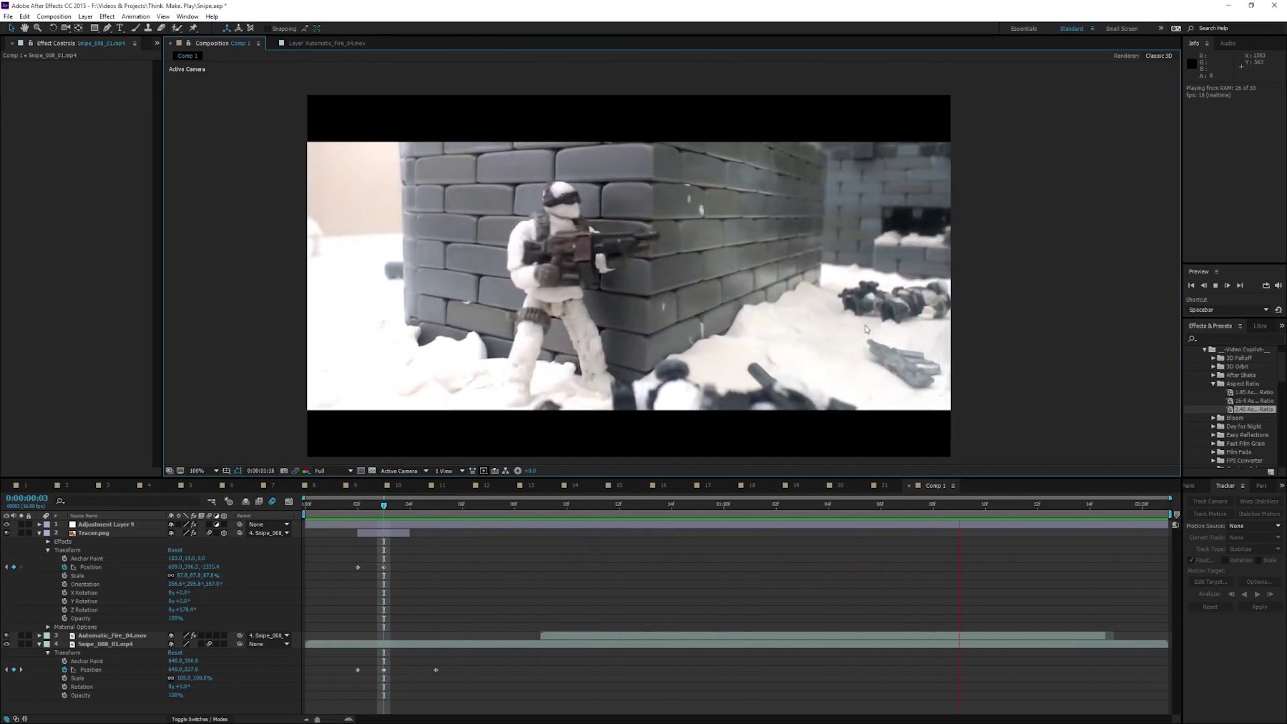
key(space)
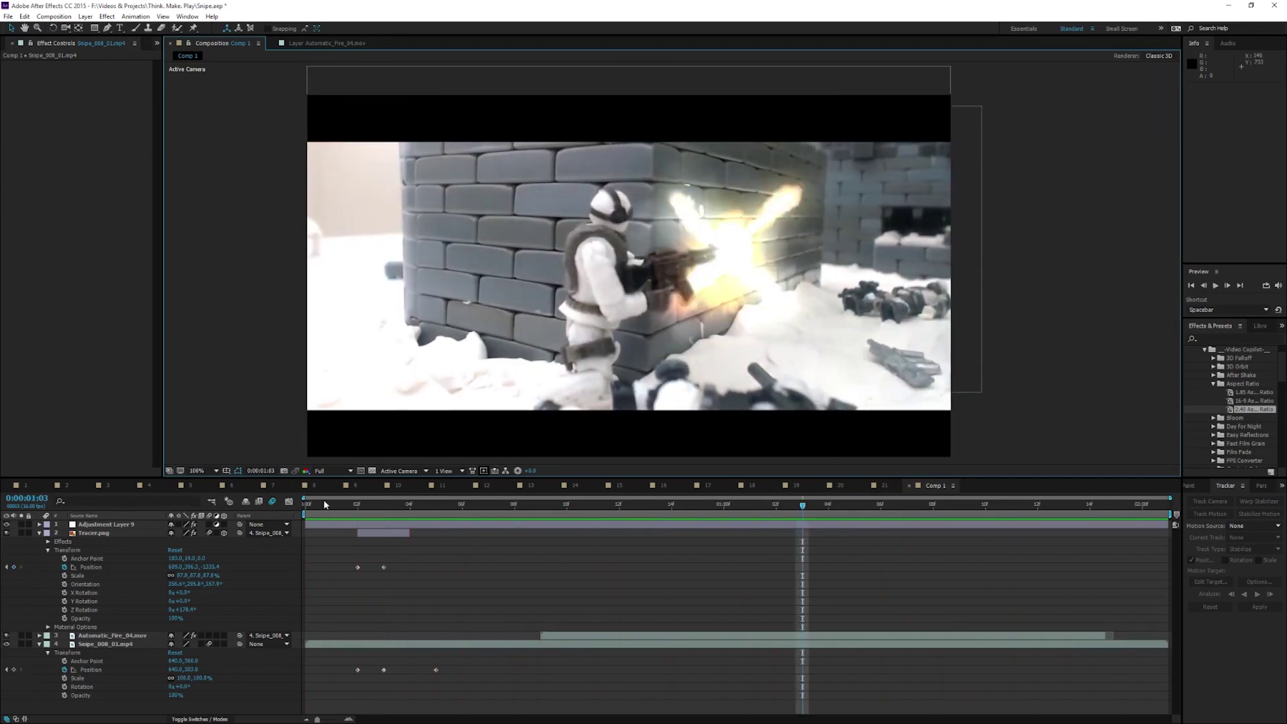
- Duplicate Tracer.png and shift the copy later so it fires around frame 7
click(40, 533)
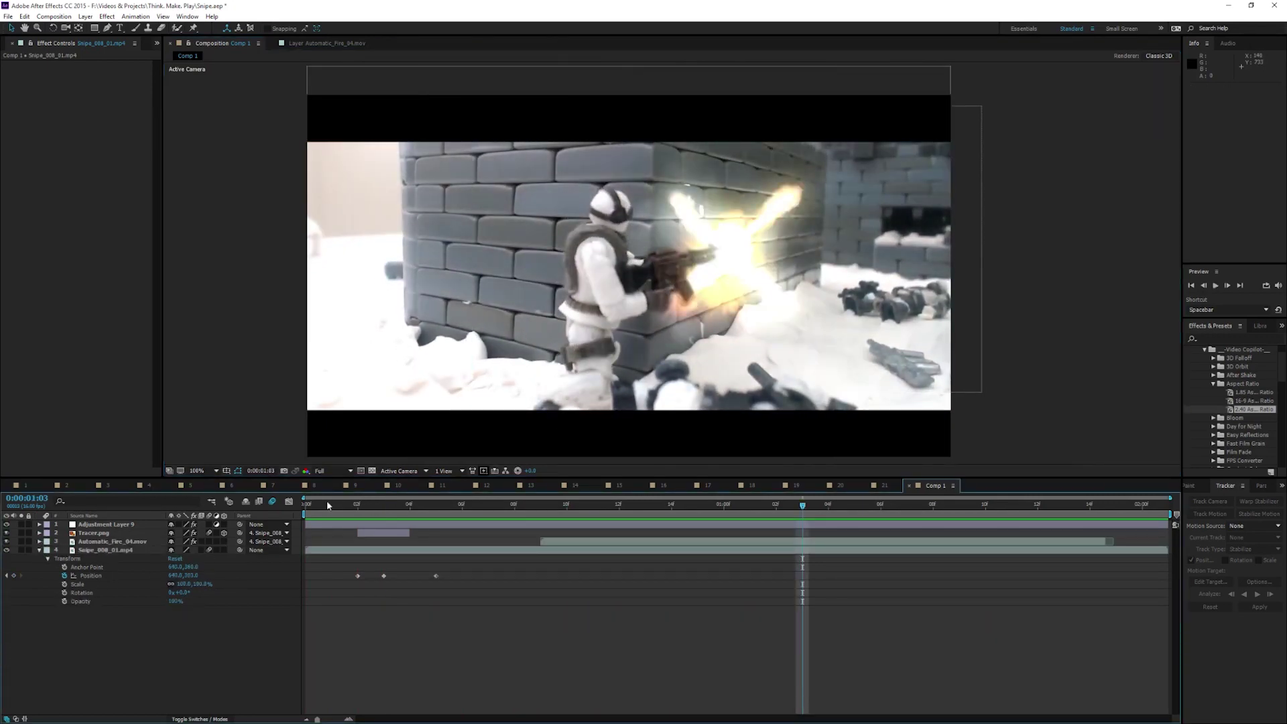
drag(328, 505, 368, 507)
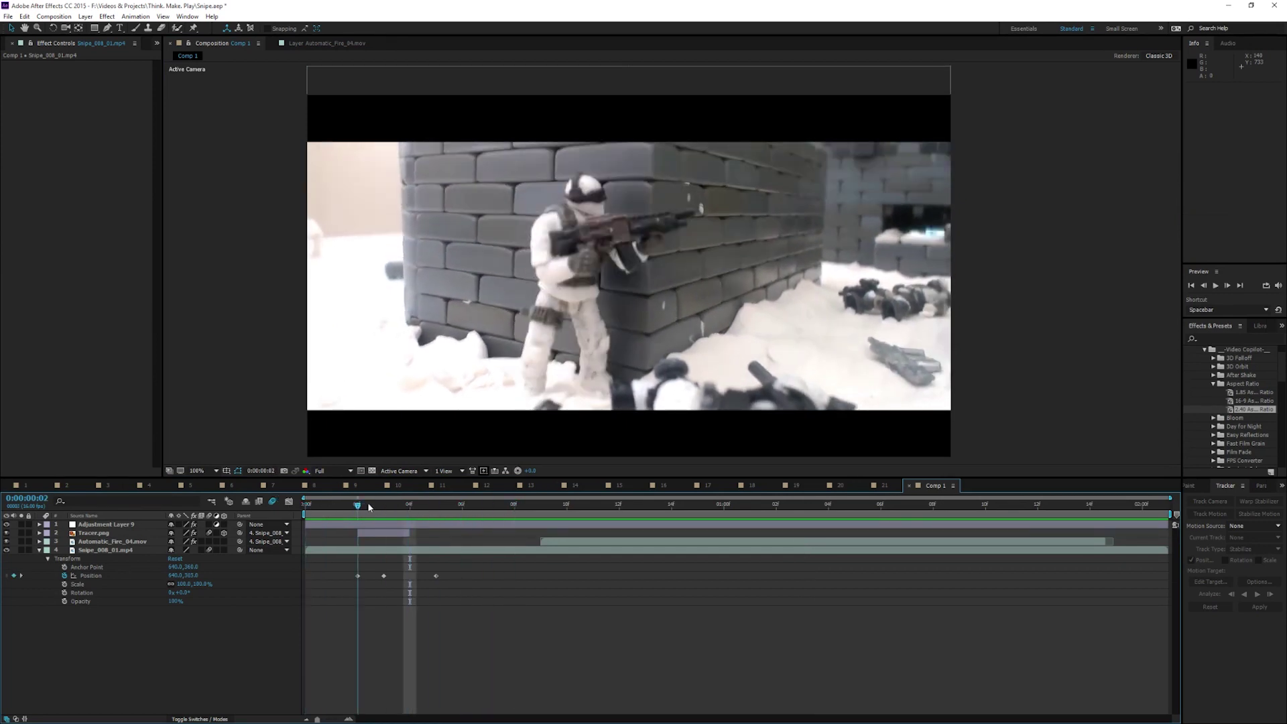
click(387, 533)
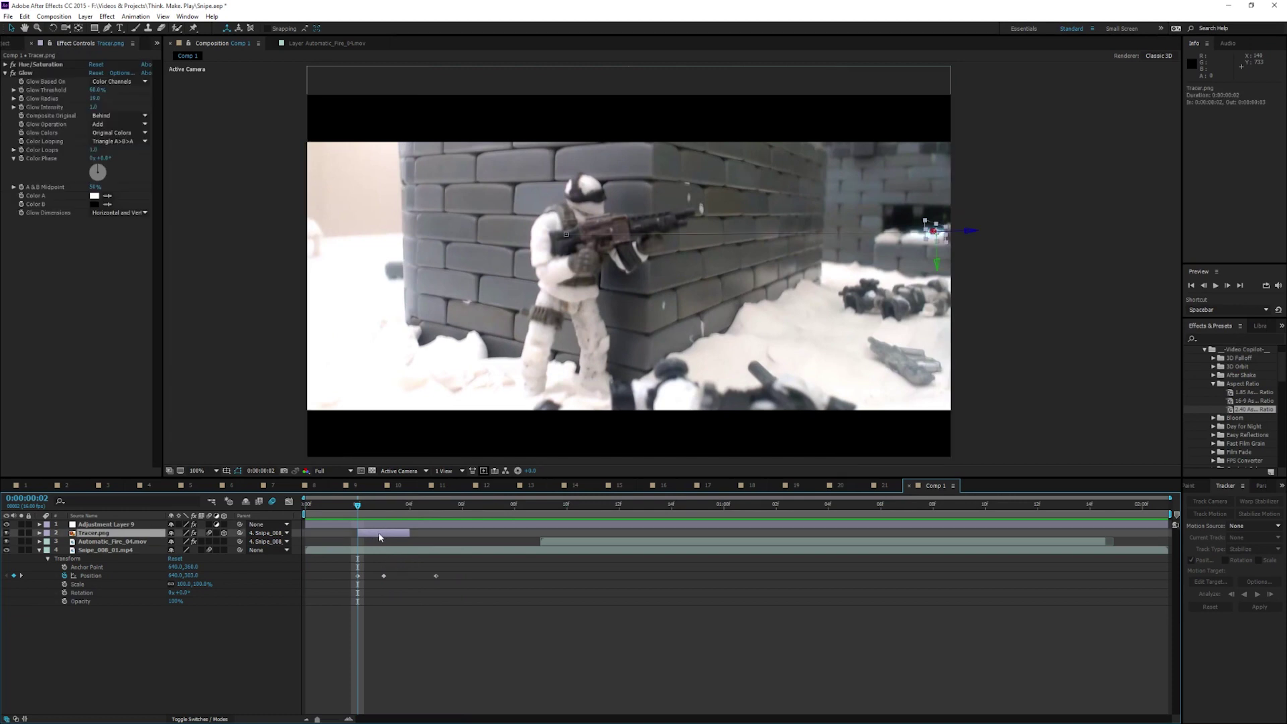
key(ctrl+d)
drag(380, 536, 462, 539)
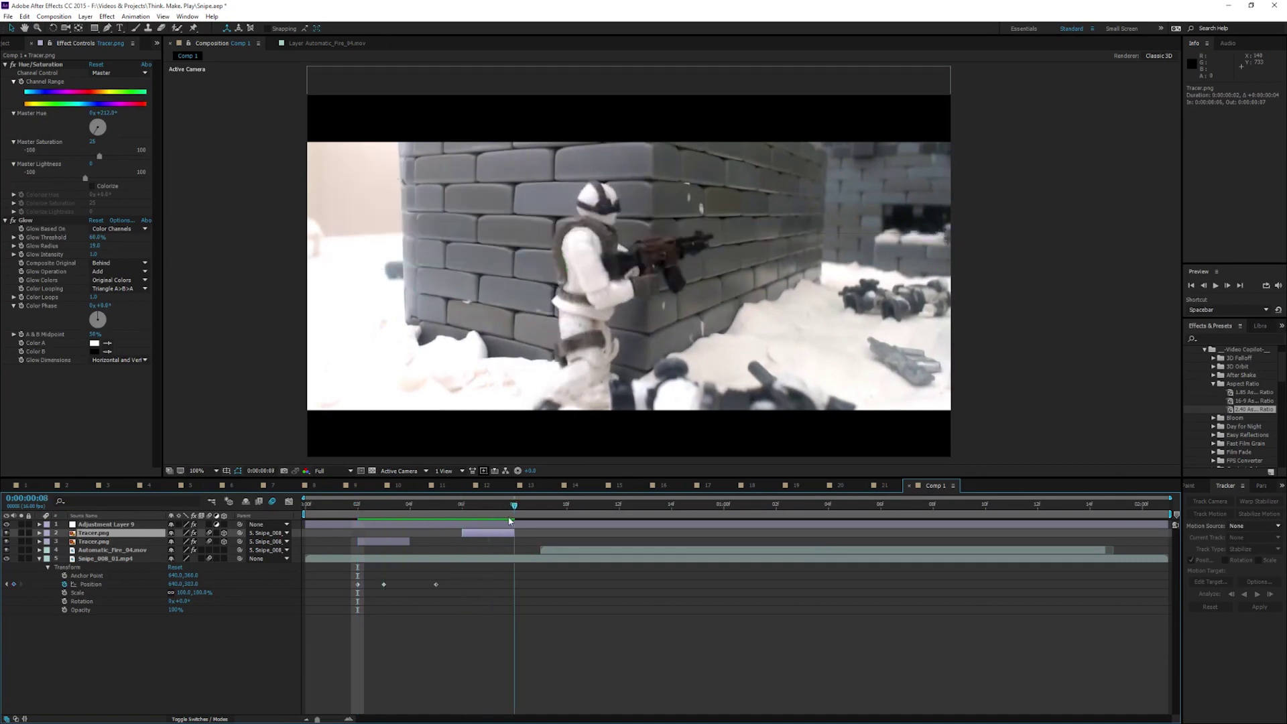
drag(383, 514, 486, 520)
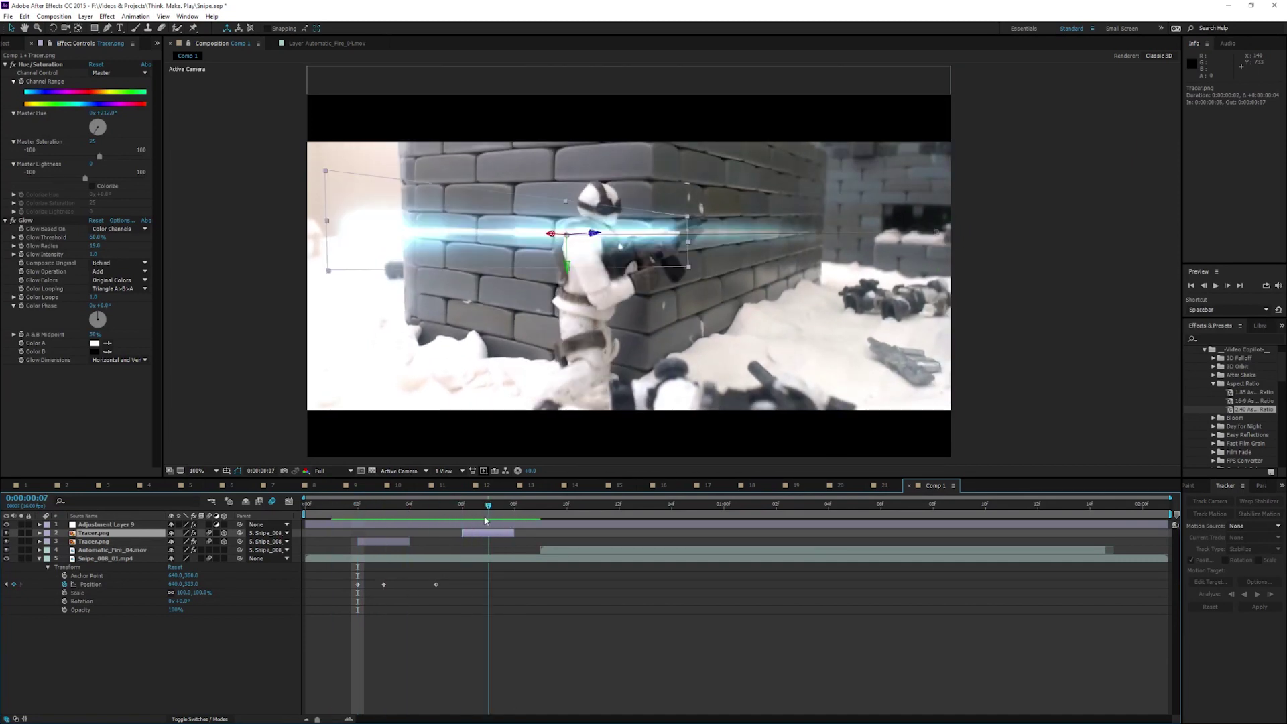
- Preview the shot from the start of the comp
click(470, 559)
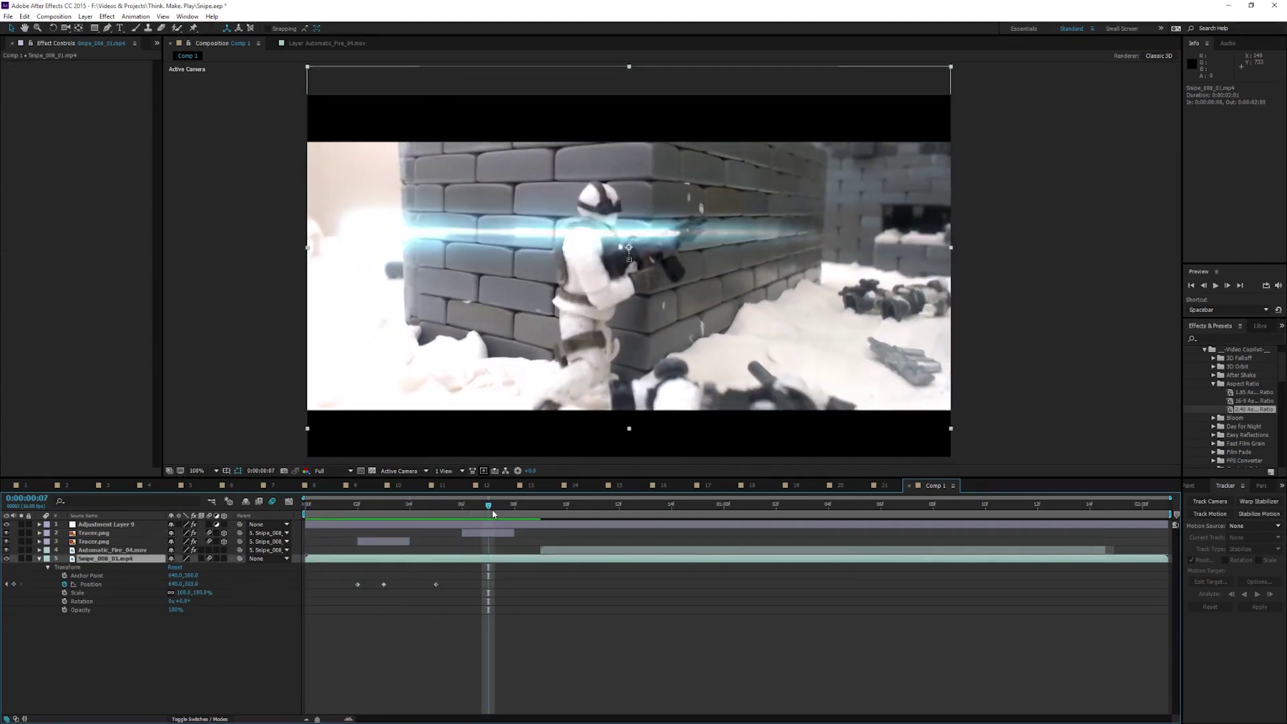
key(Home)
click(1071, 380)
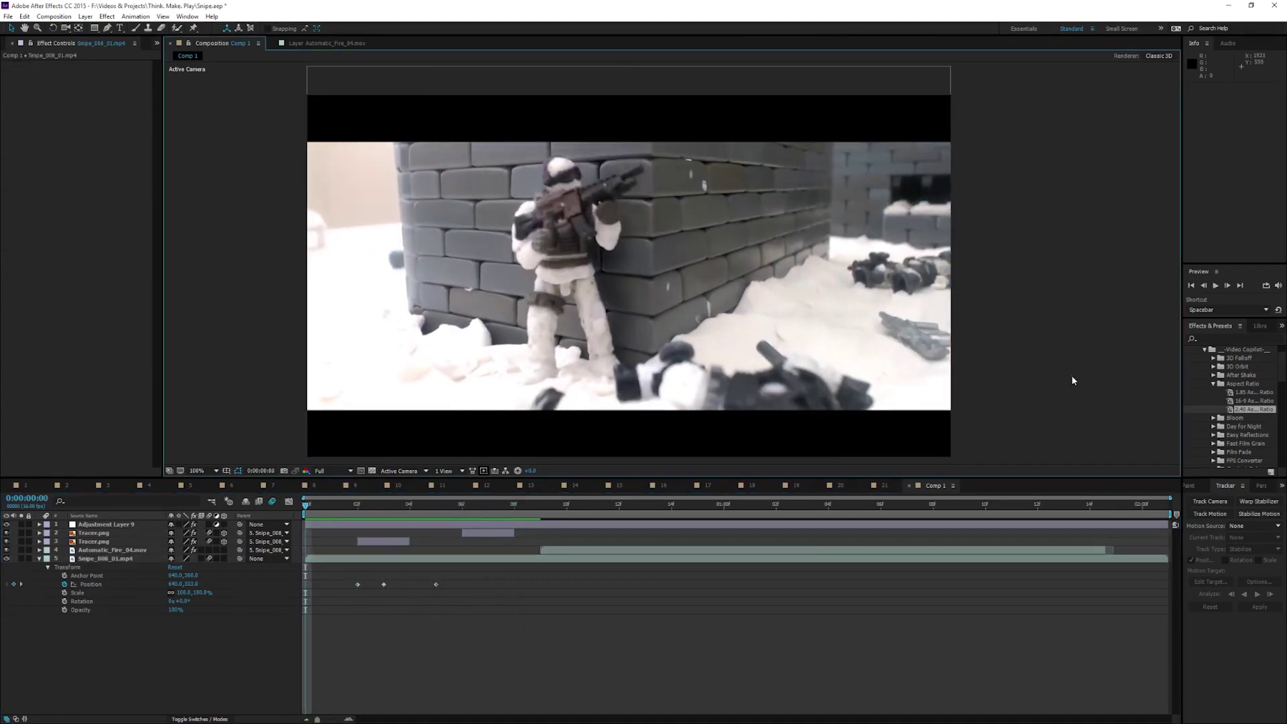
key(space)
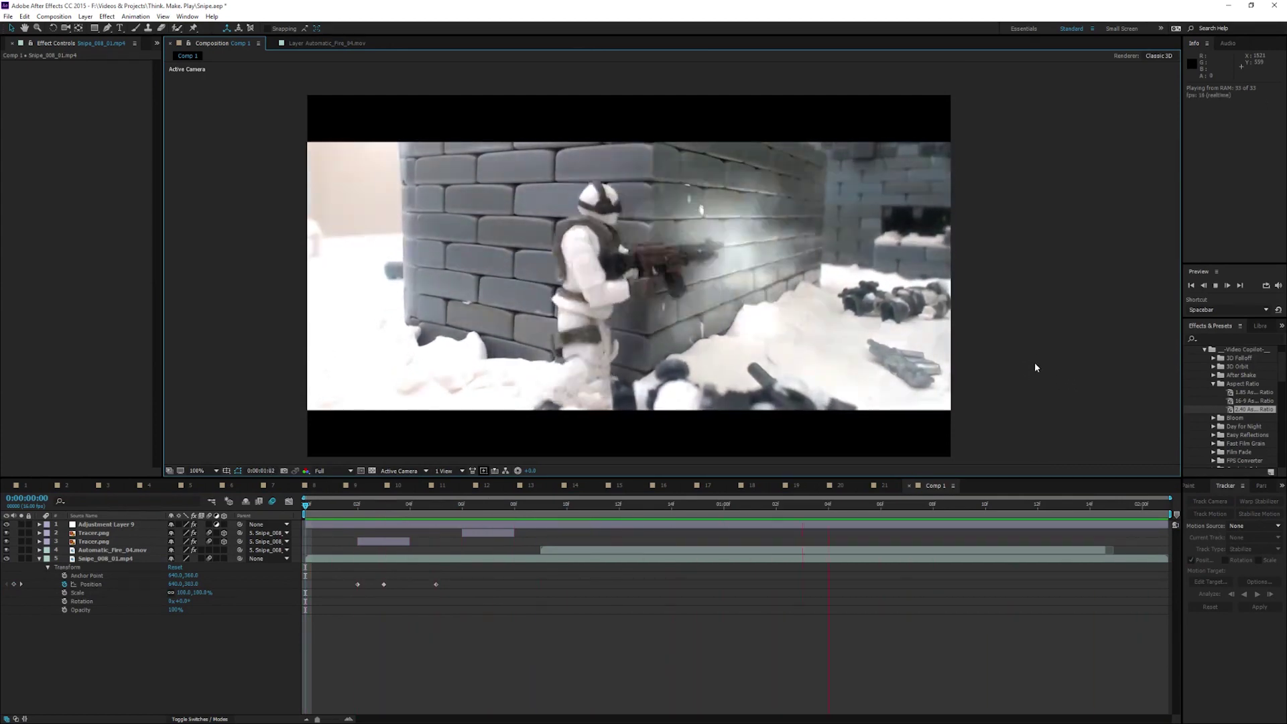
key(space)
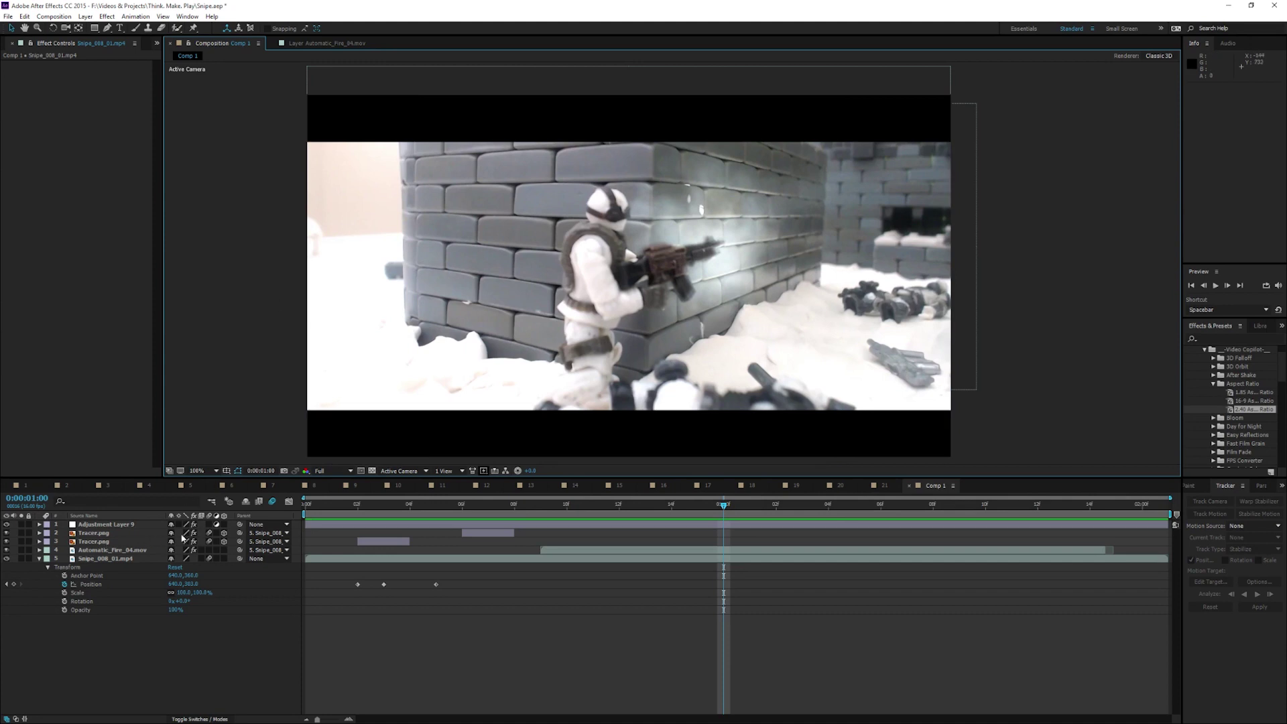
click(399, 485)
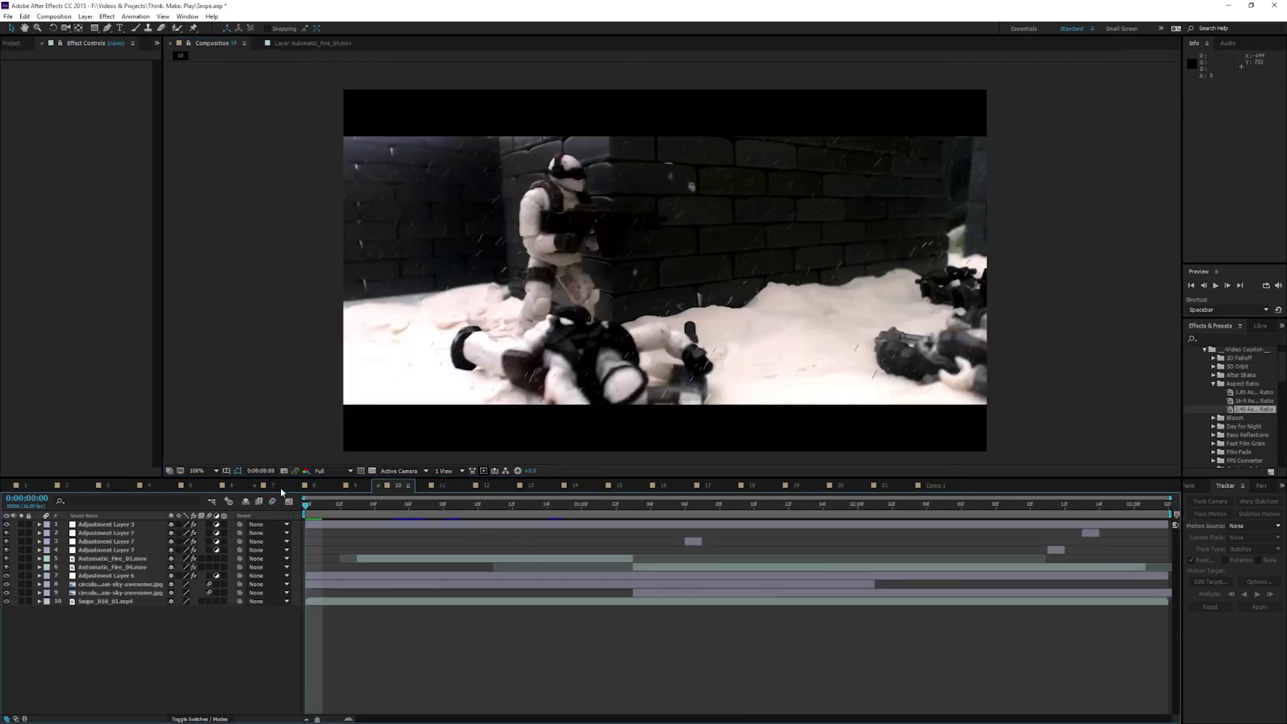
click(919, 486)
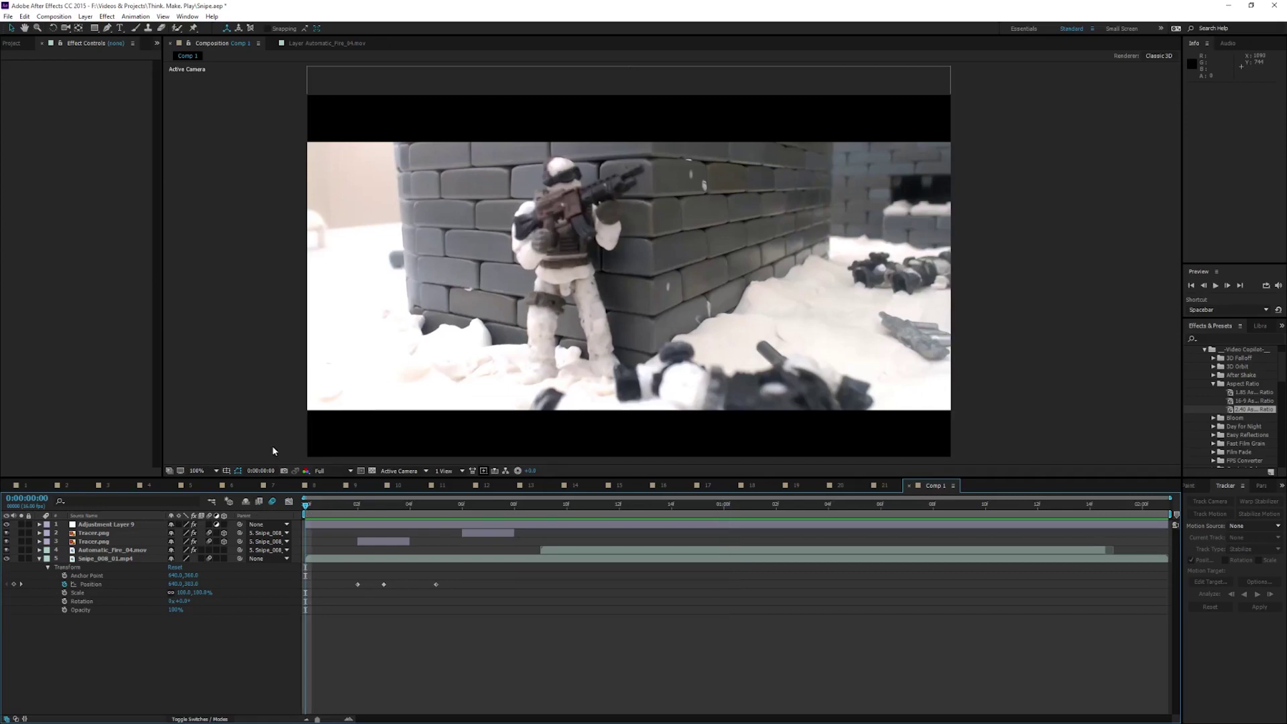
- Drag the storm-sky JPEG from the Solids folder above Snipe_008_01 and shift it up and left
click(11, 43)
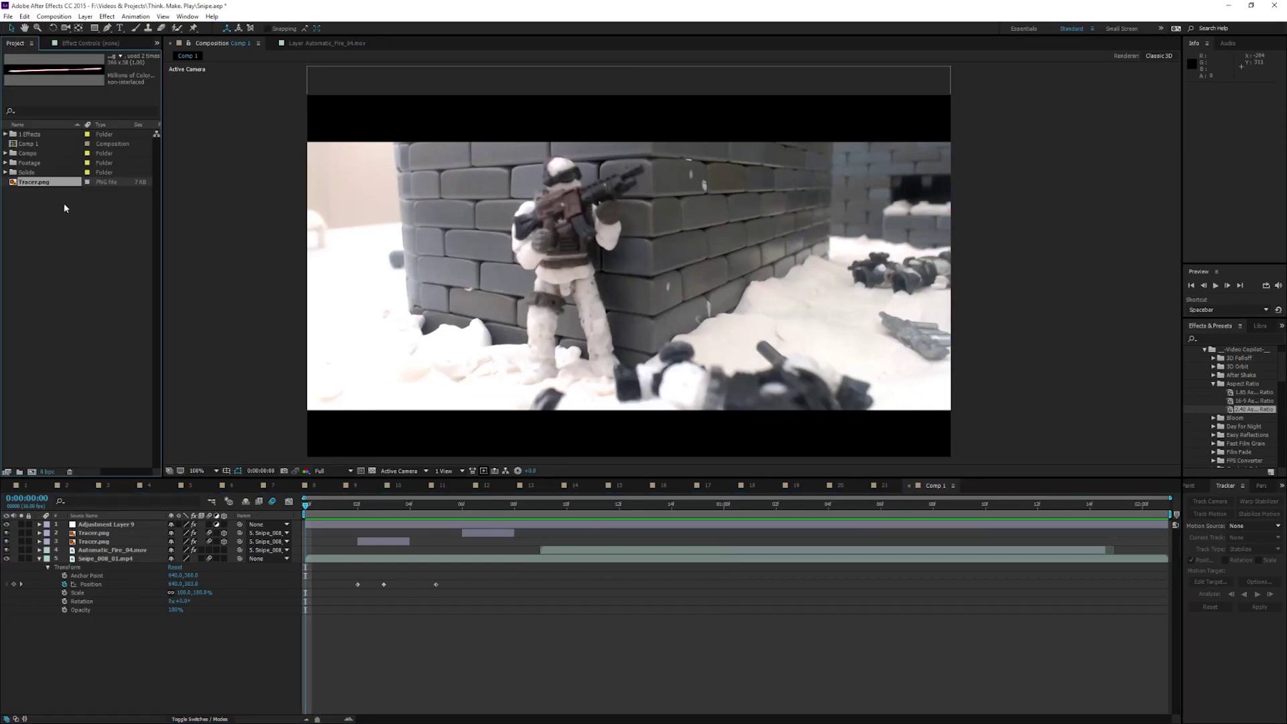
double_click(70, 247)
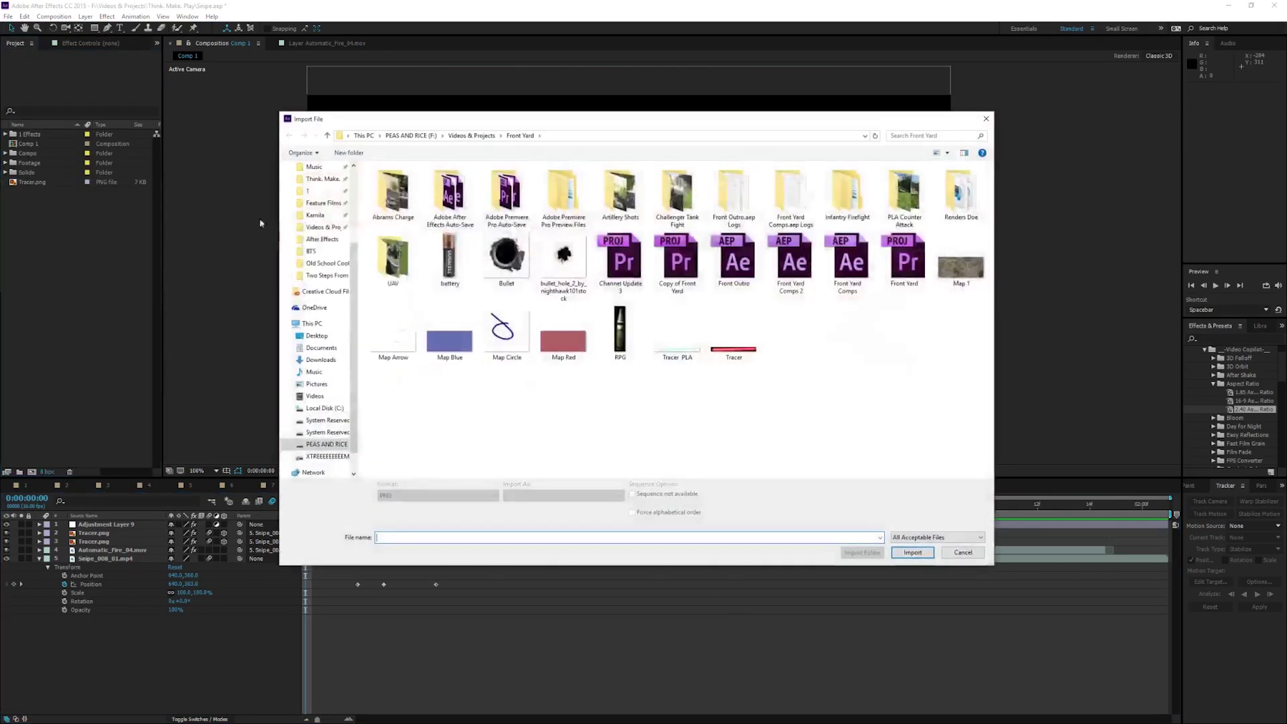
click(986, 119)
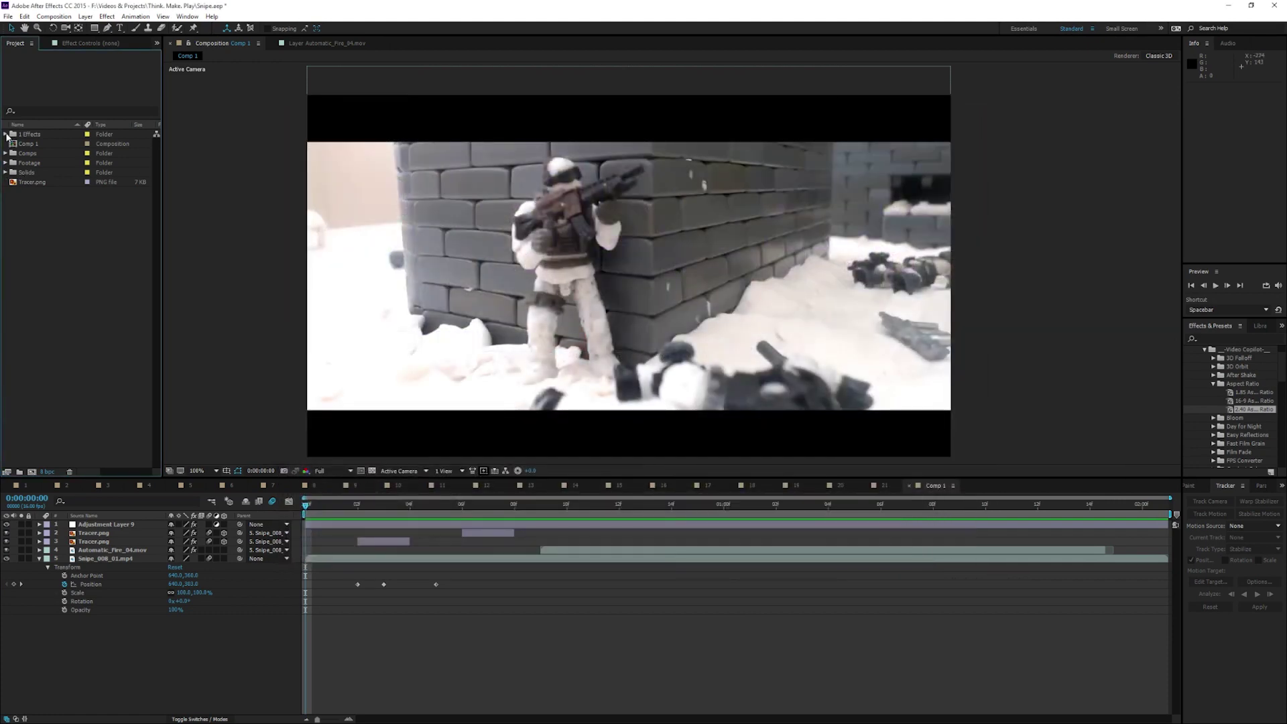
click(6, 172)
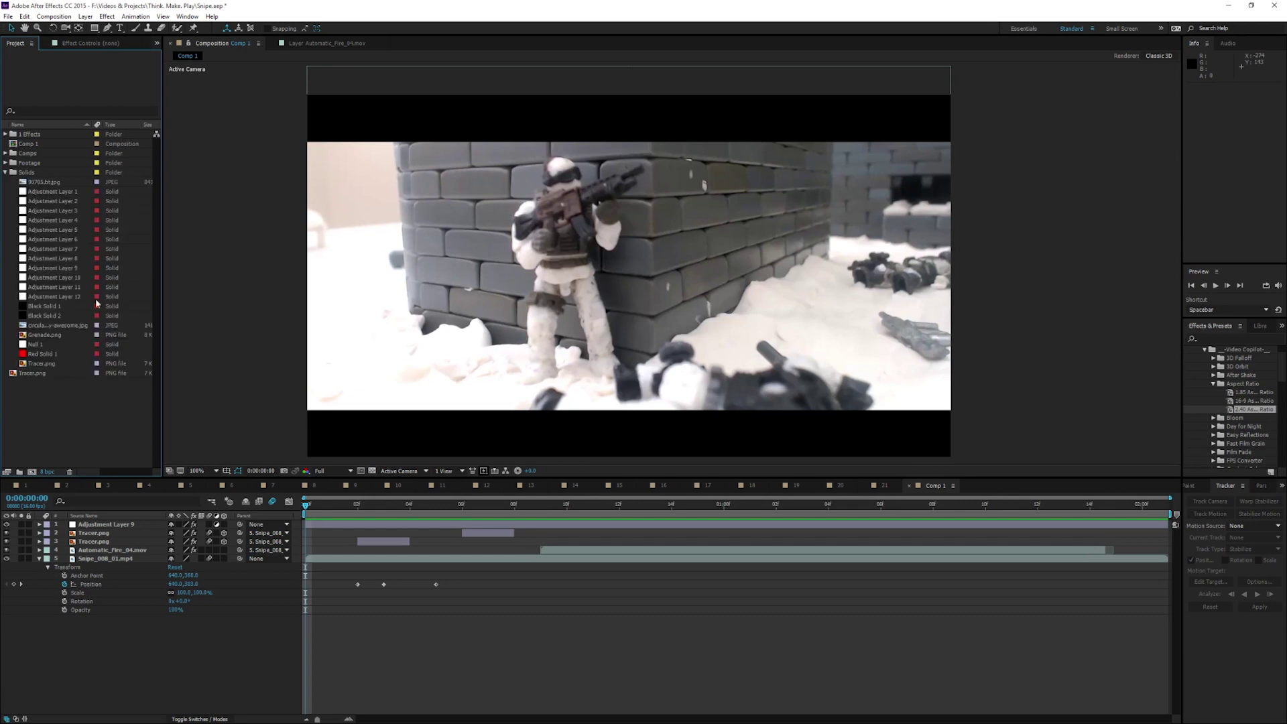
click(60, 326)
drag(70, 328, 337, 563)
drag(691, 307, 474, 215)
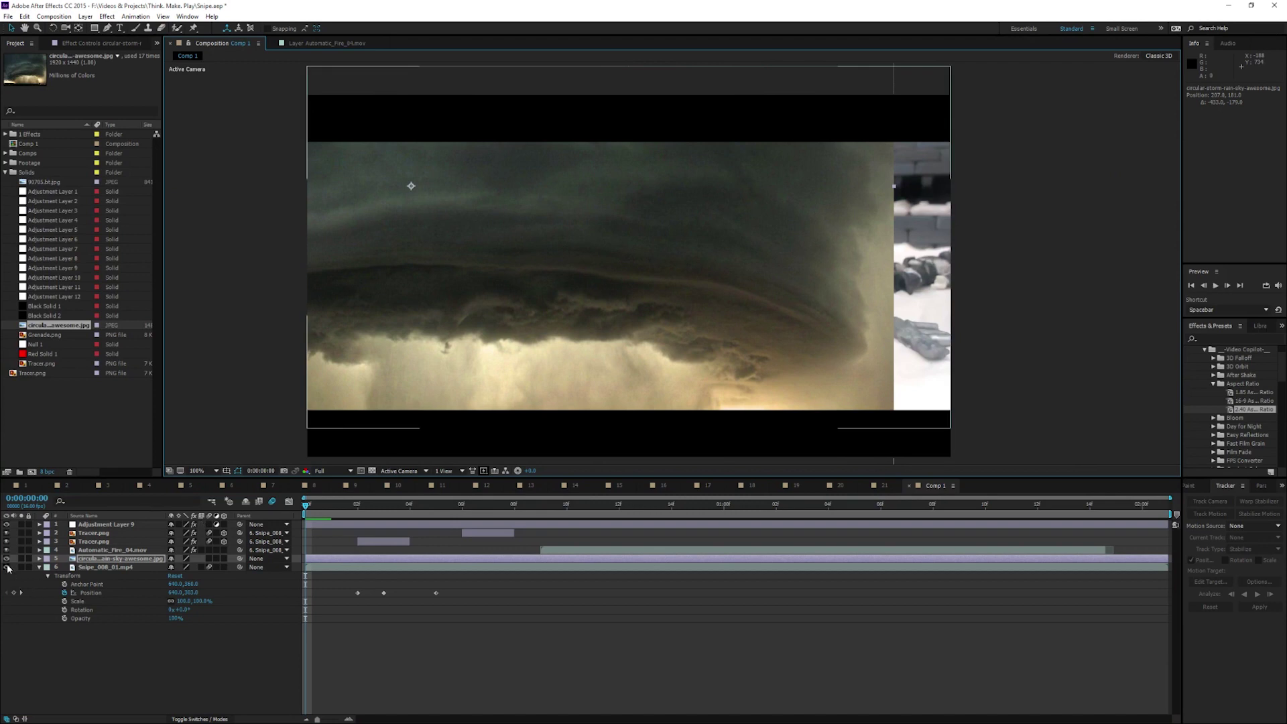
- Hide the sky layer and start a Pen-tool mask with points along the wall edge
click(6, 558)
click(108, 28)
scroll(494, 222, up, 6)
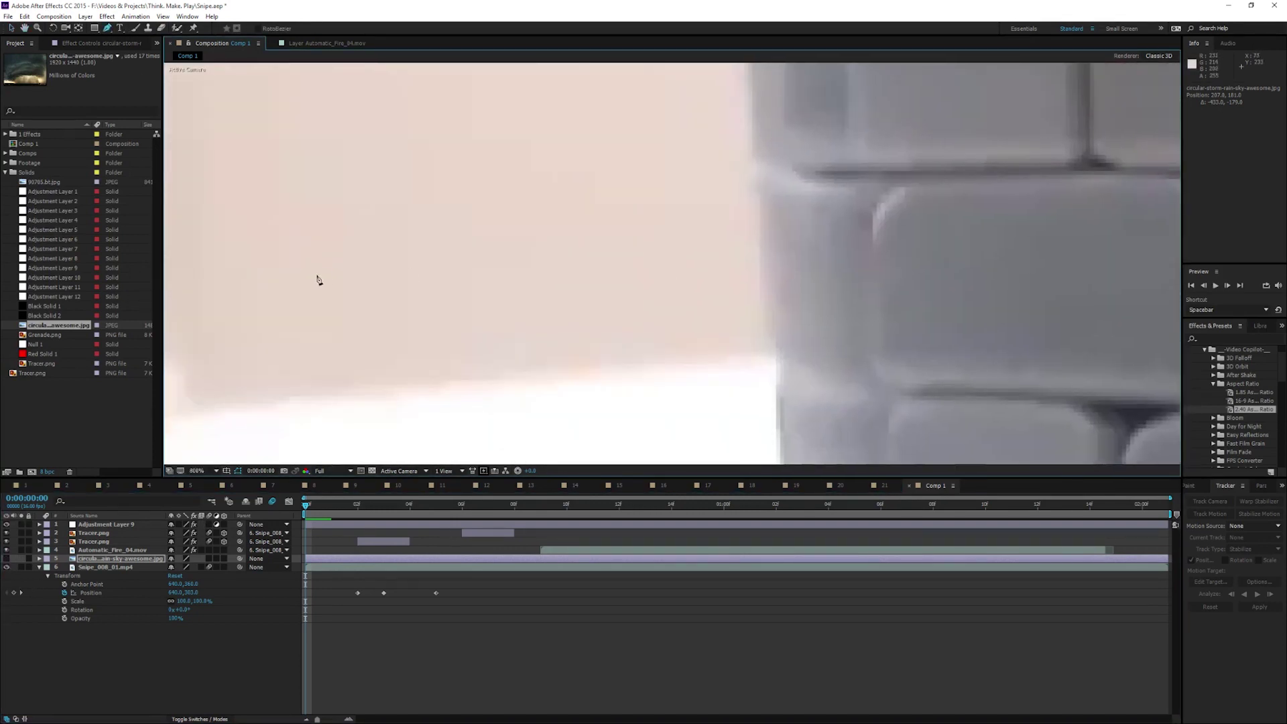
scroll(331, 277, left, 5)
scroll(356, 359, down, 1)
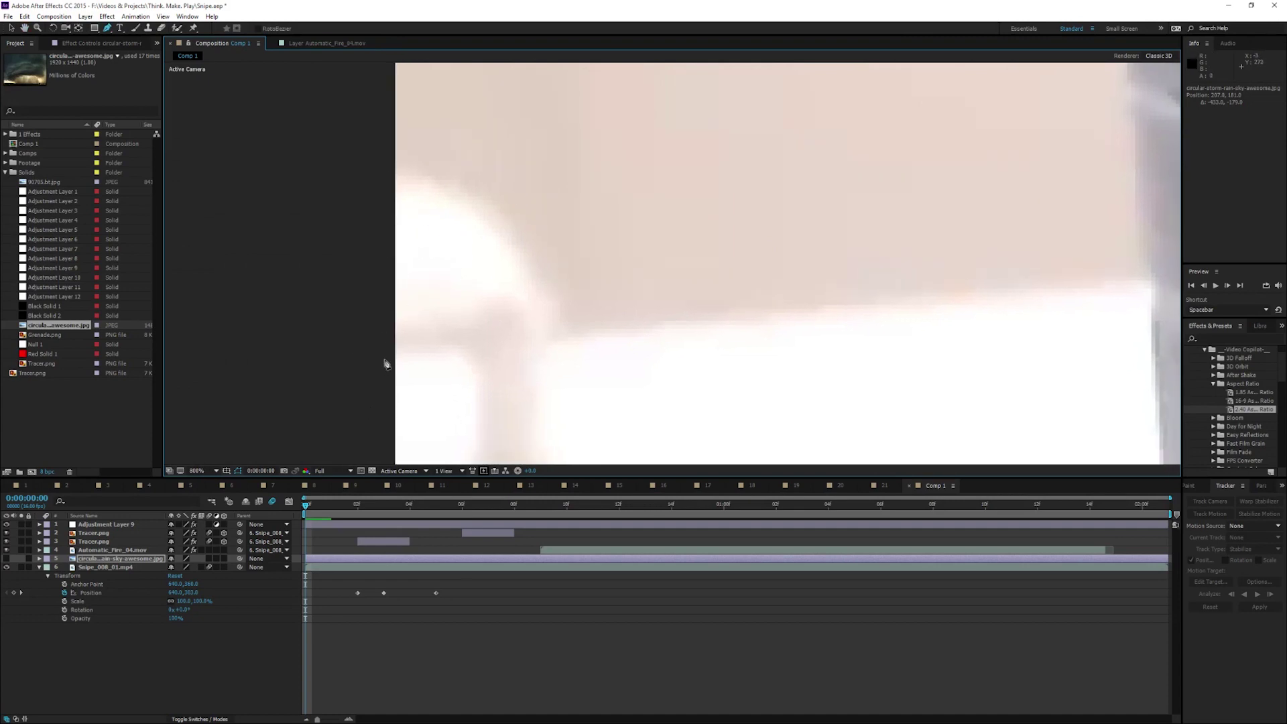
click(380, 360)
click(720, 330)
- Add a mask point at the left edge and close the sky mask shape
scroll(764, 308, right, 5)
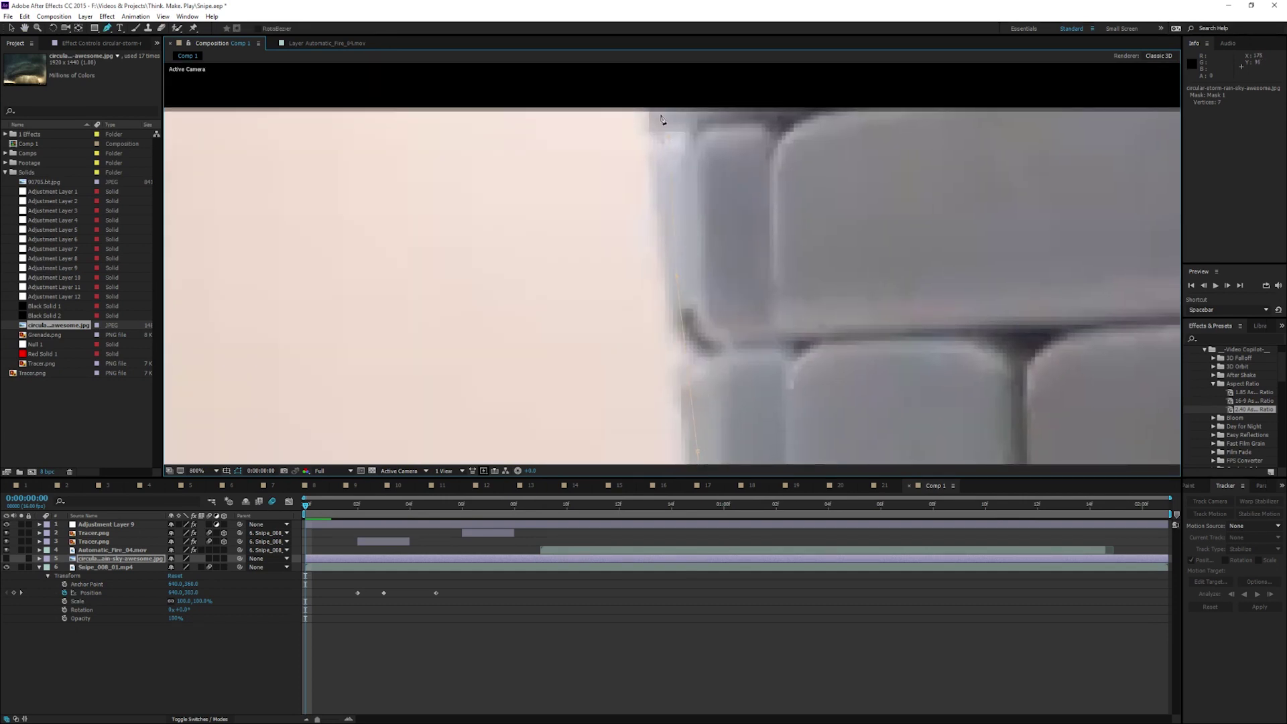
scroll(657, 102, down, 2)
scroll(491, 164, left, 2)
click(367, 176)
- Undo the stray second mask path and leave the Pen tool
scroll(374, 250, up, 3)
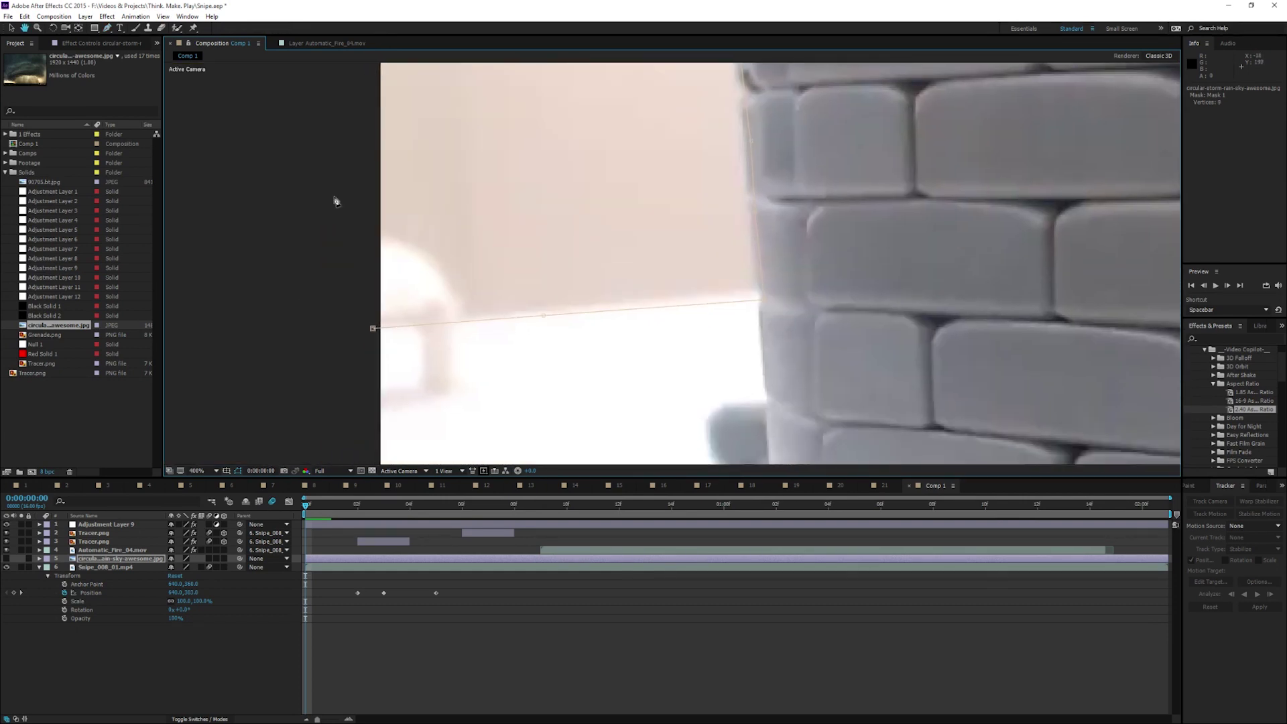
click(374, 329)
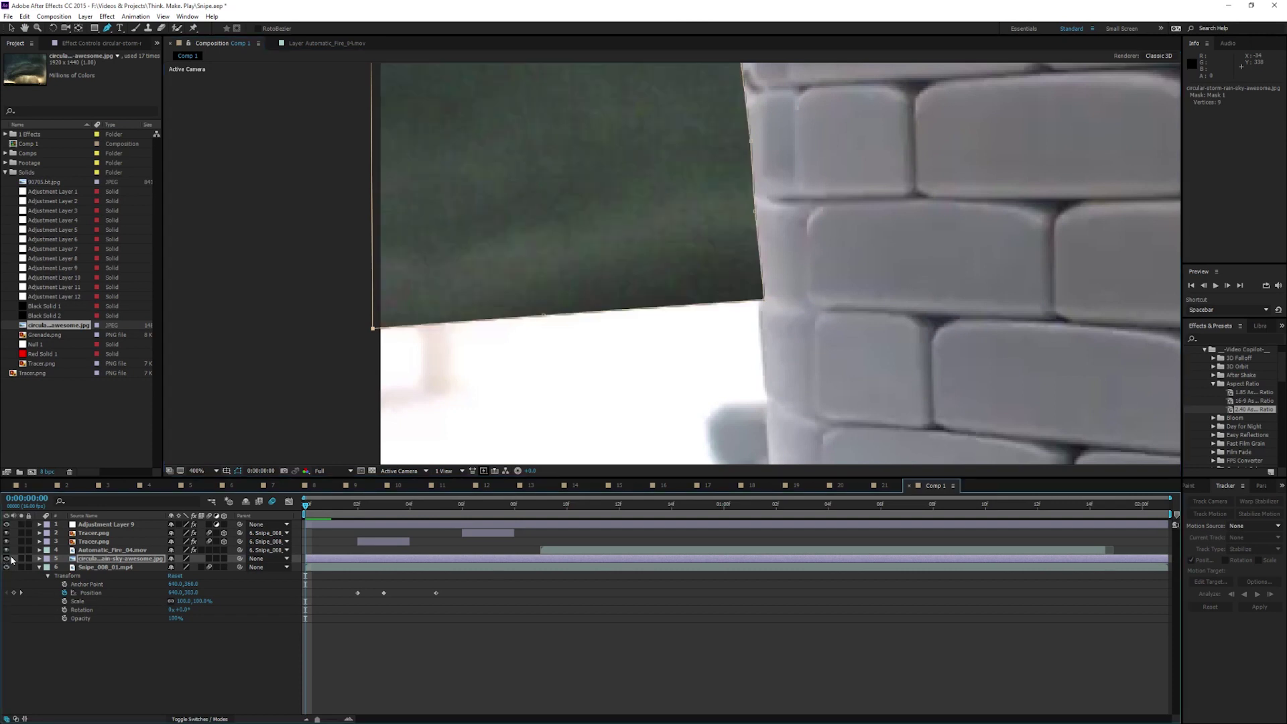
scroll(590, 267, down, 4)
scroll(589, 267, up, 2)
drag(589, 267, 458, 254)
key(g)
click(429, 325)
key(ctrl+z)
click(7, 28)
- Give the storm-sky layer's Mask 1 a 15-pixel feather
click(345, 345)
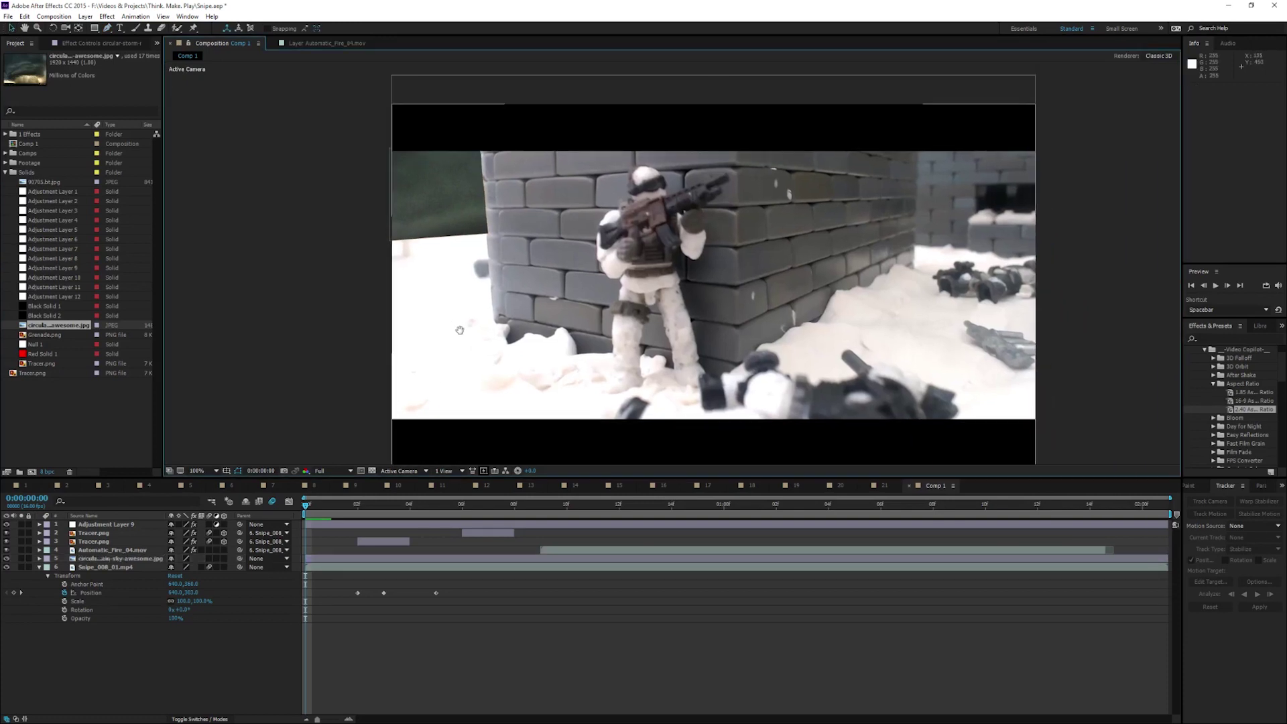
click(47, 561)
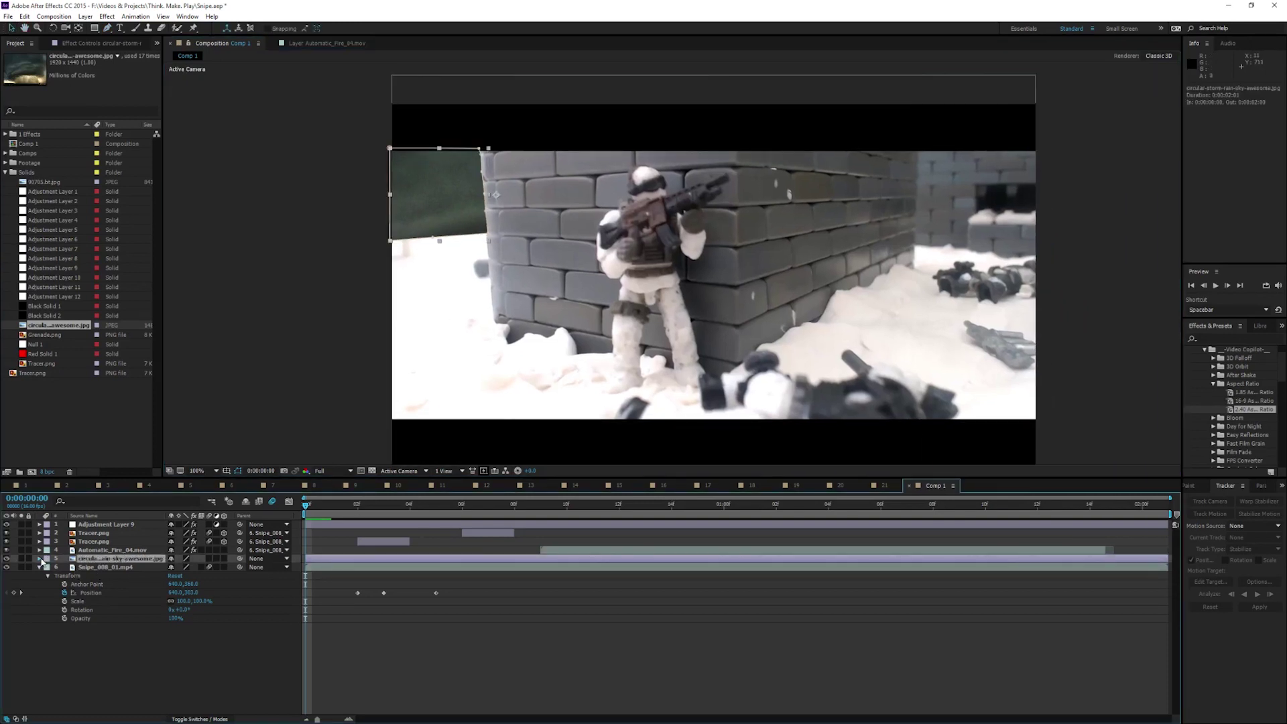
click(40, 559)
click(47, 567)
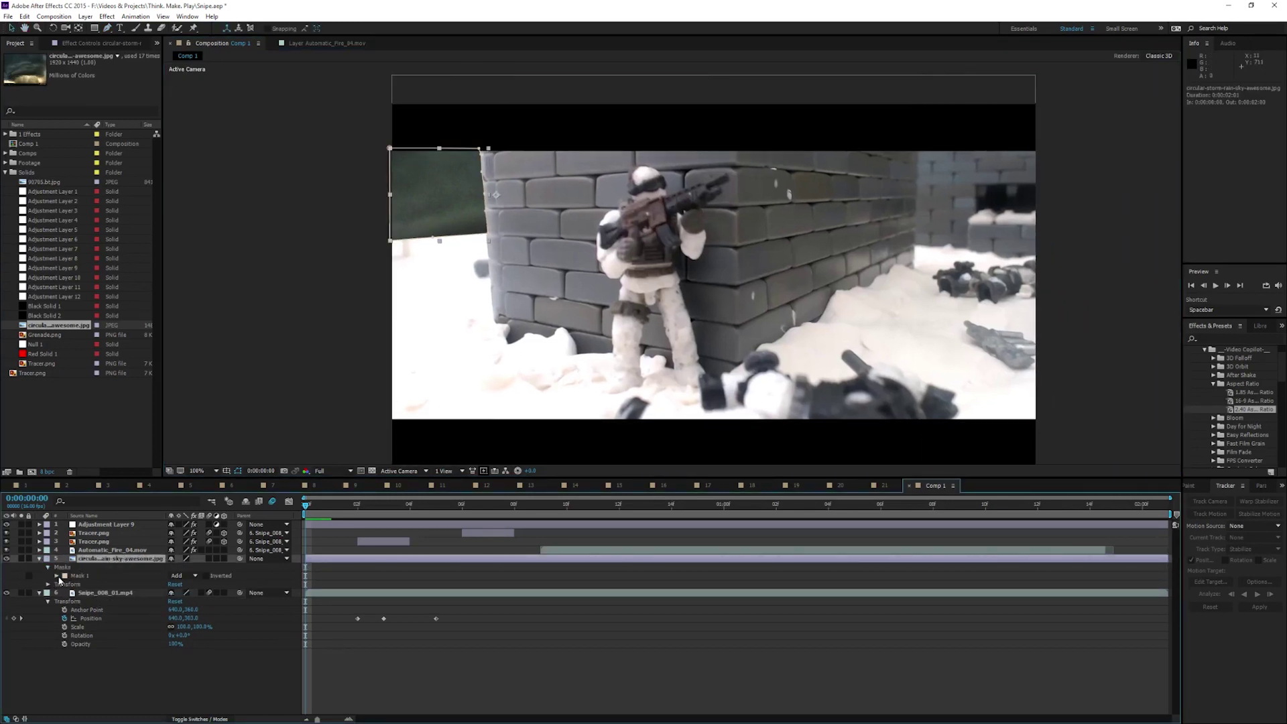
click(57, 576)
click(183, 593)
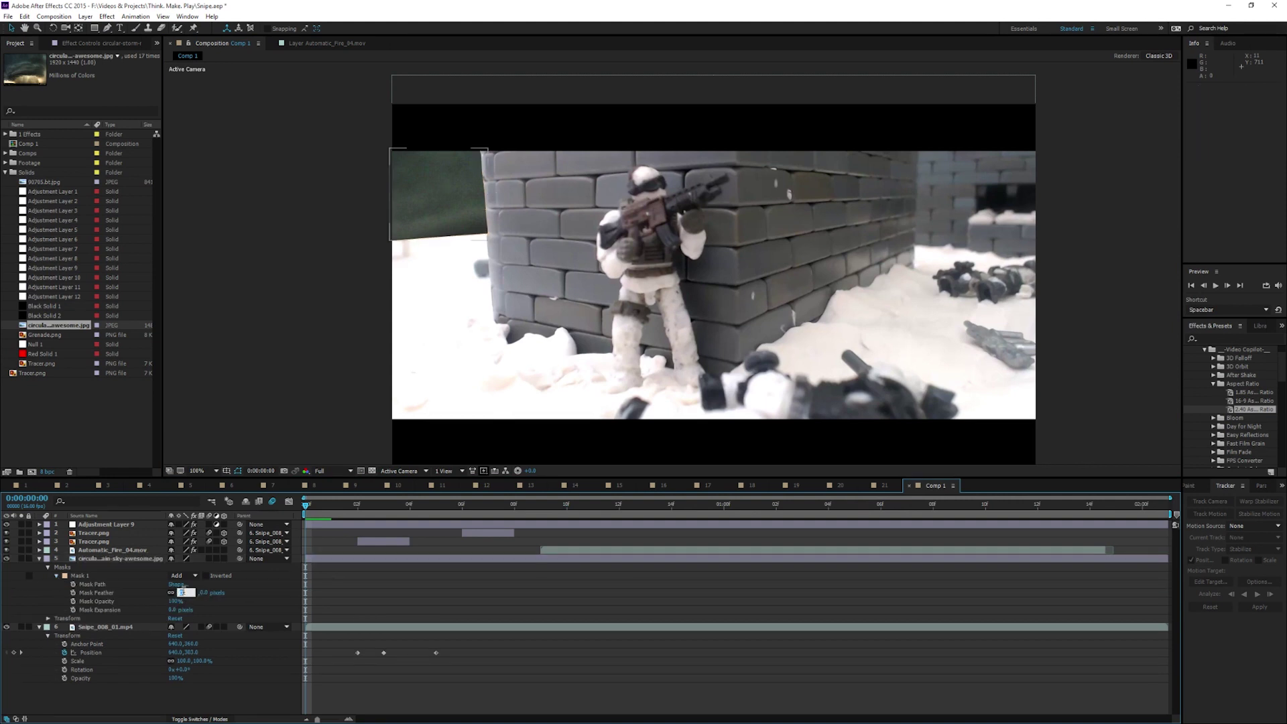
text(15)
key(Return)
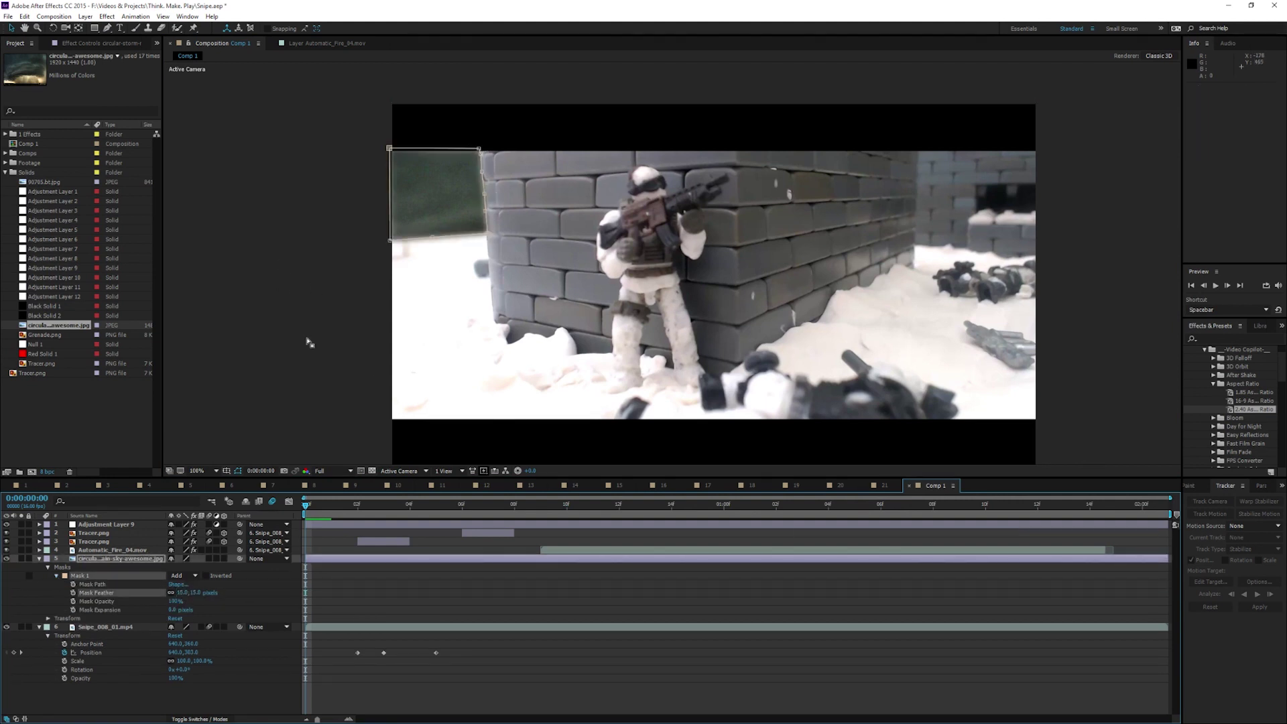
- Pan the composition view and reselect the sky layer to check the softened edge
click(307, 339)
drag(491, 358, 484, 356)
key(v)
click(355, 560)
drag(348, 351, 292, 327)
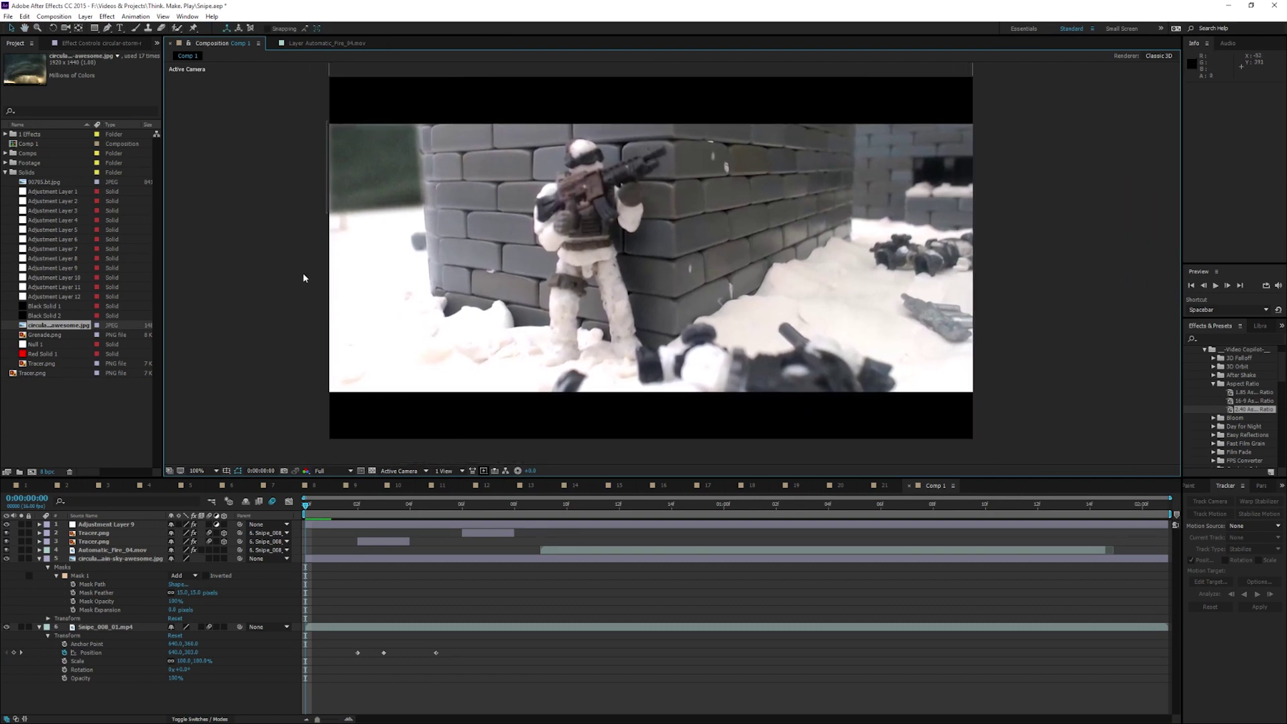
- Preview the composition, then add a new adjustment layer placed below Adjustment Layer 9
drag(1066, 324, 1081, 329)
key(space)
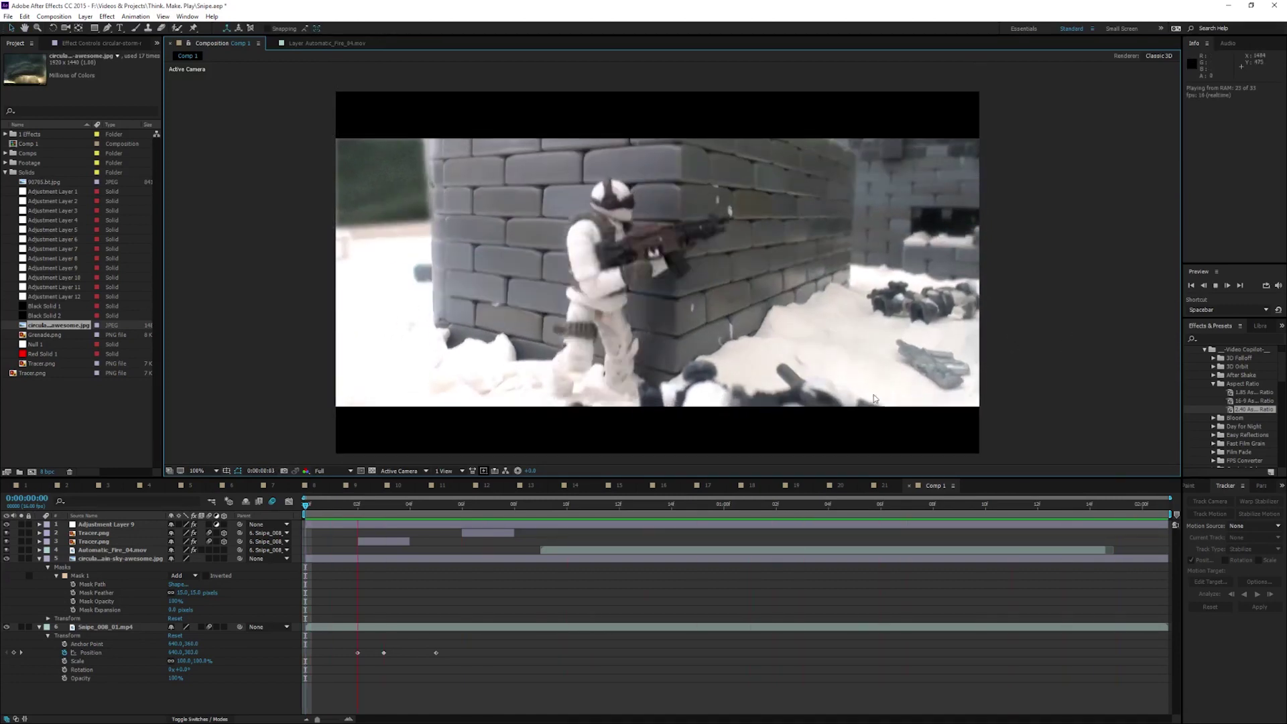
key(space)
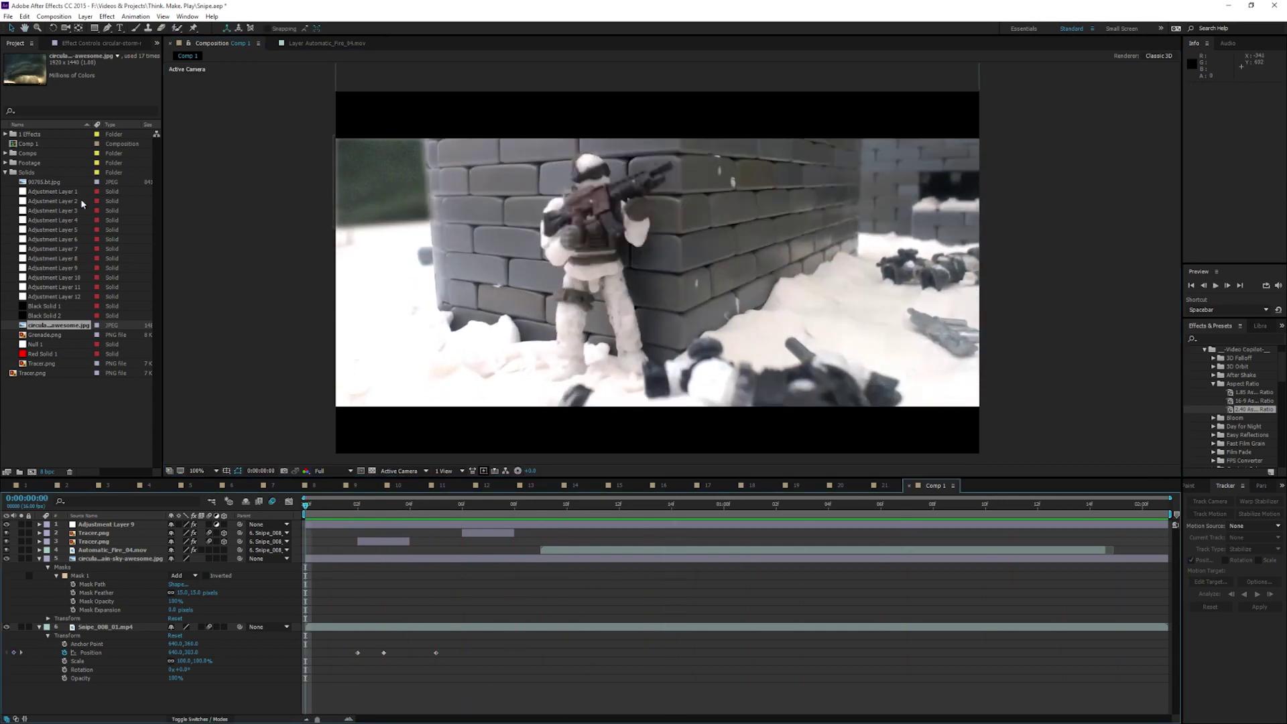
click(85, 16)
mouse_move(201, 26)
click(315, 94)
drag(105, 527, 108, 536)
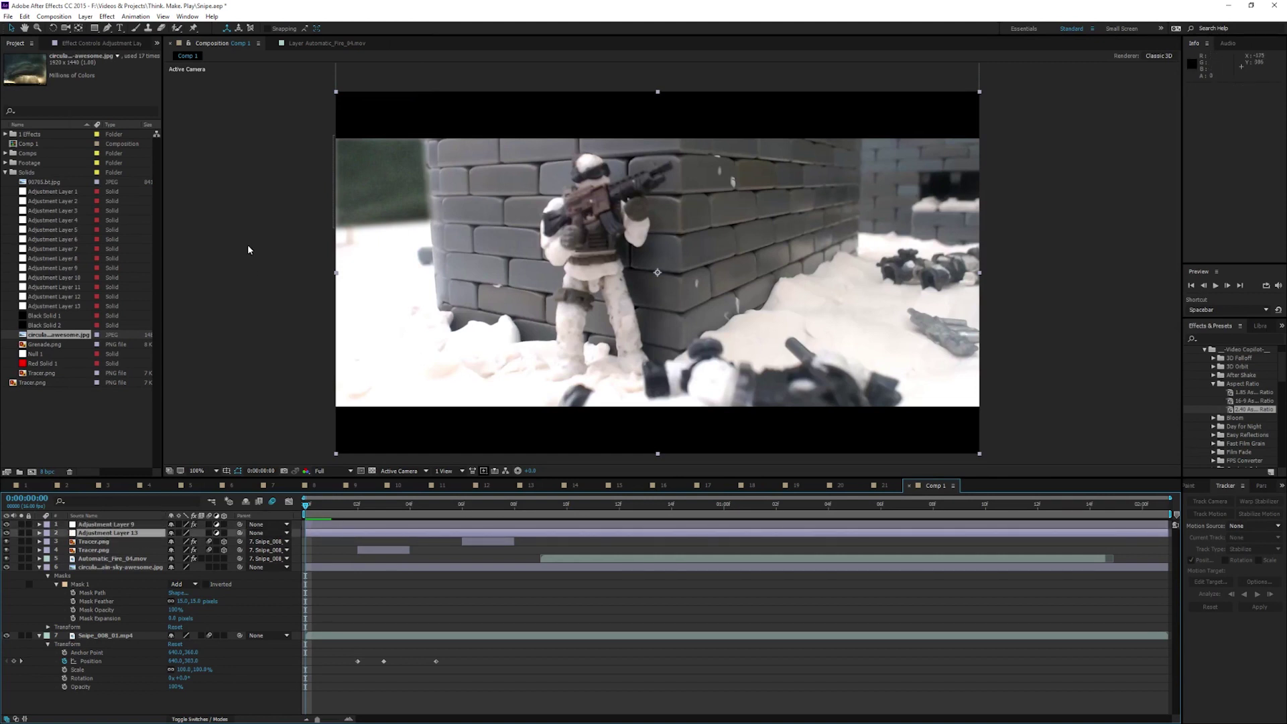
- Apply Brightness & Contrast to the adjustment layer and lower Brightness to darken the image
click(107, 17)
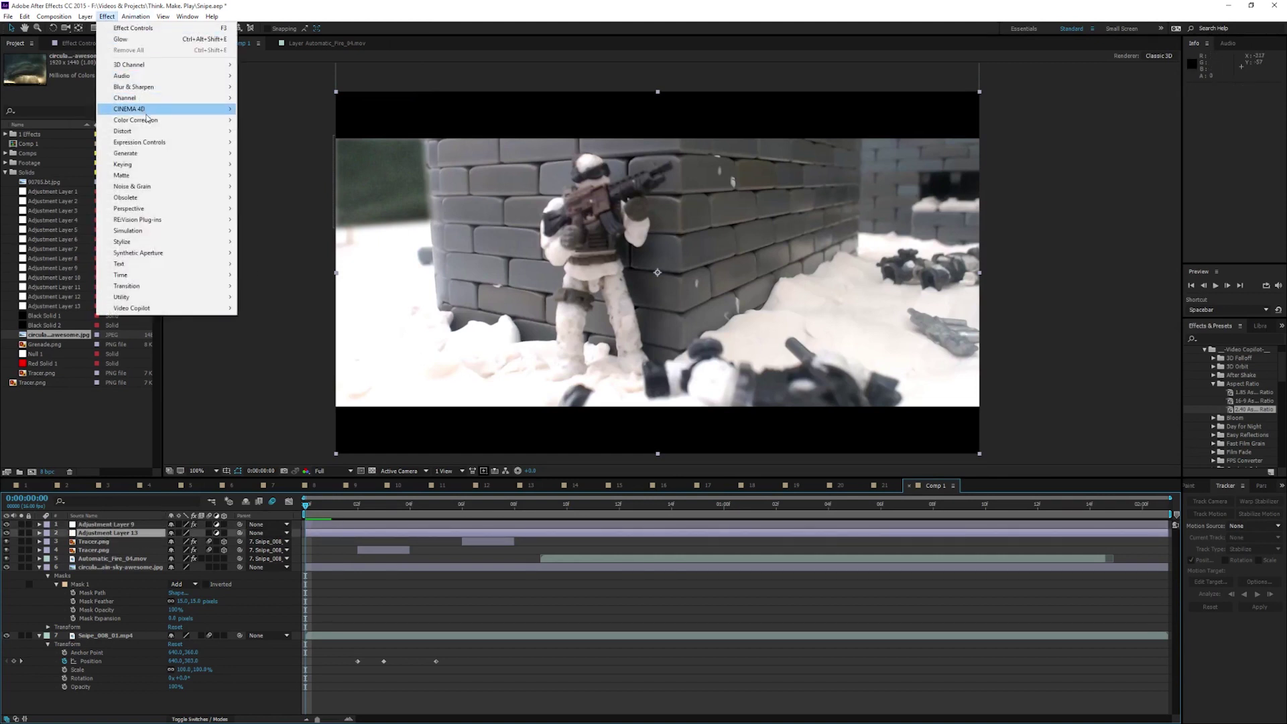
mouse_move(167, 120)
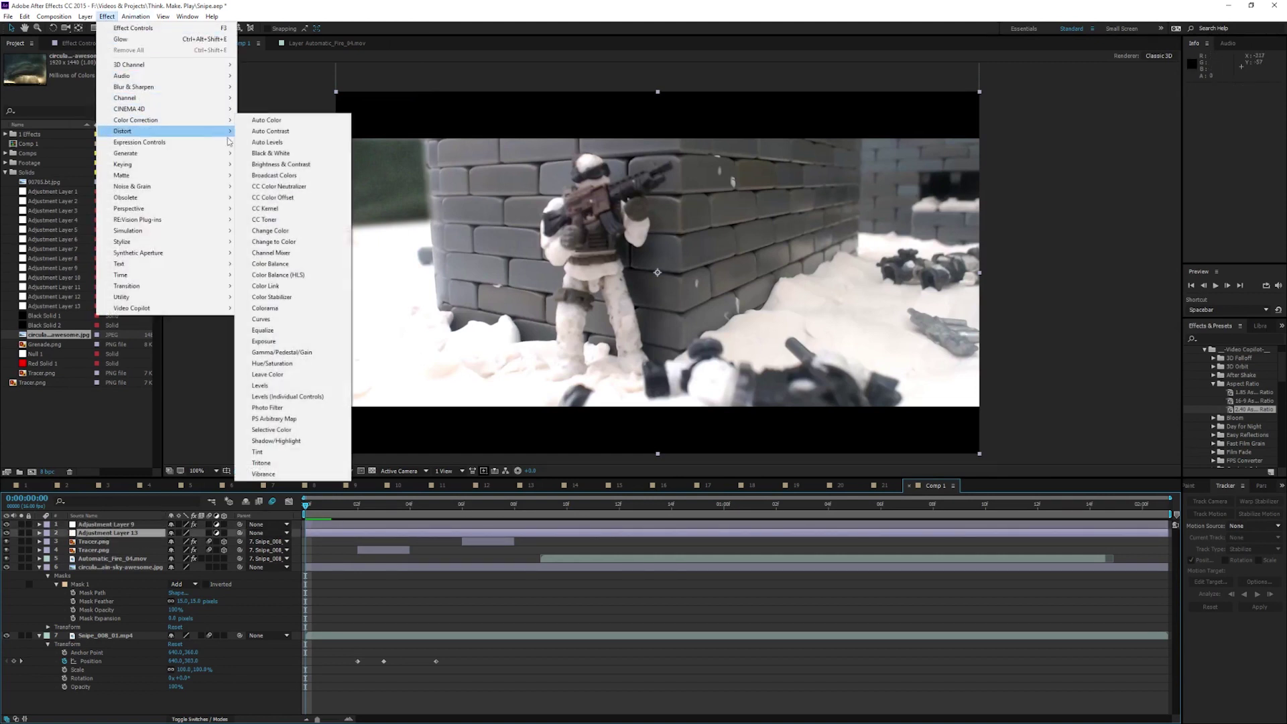
click(282, 164)
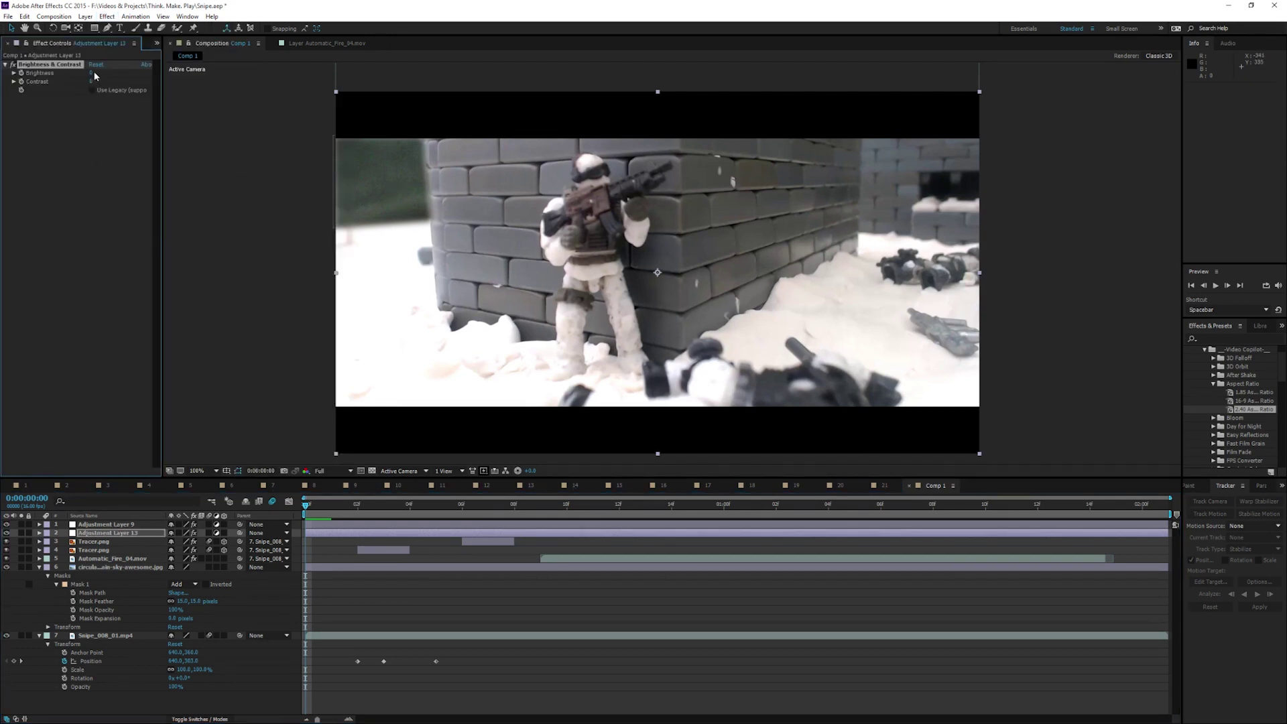
drag(93, 75, 80, 70)
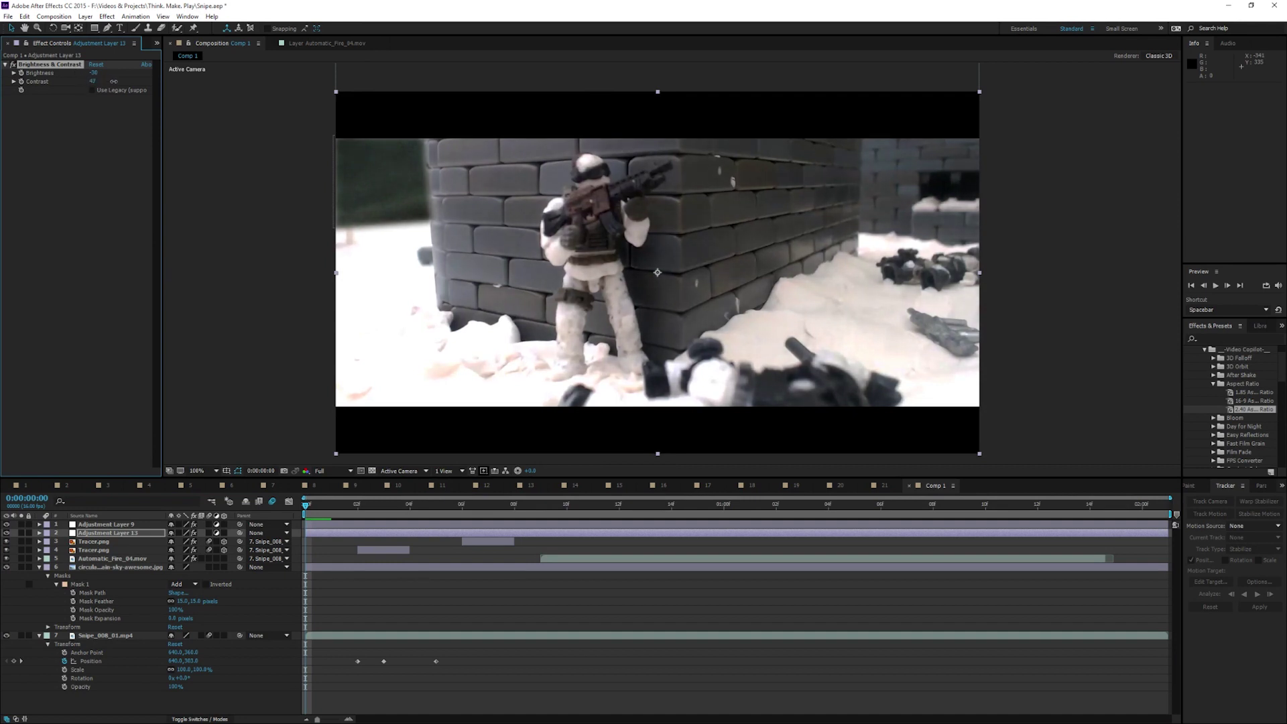
click(107, 16)
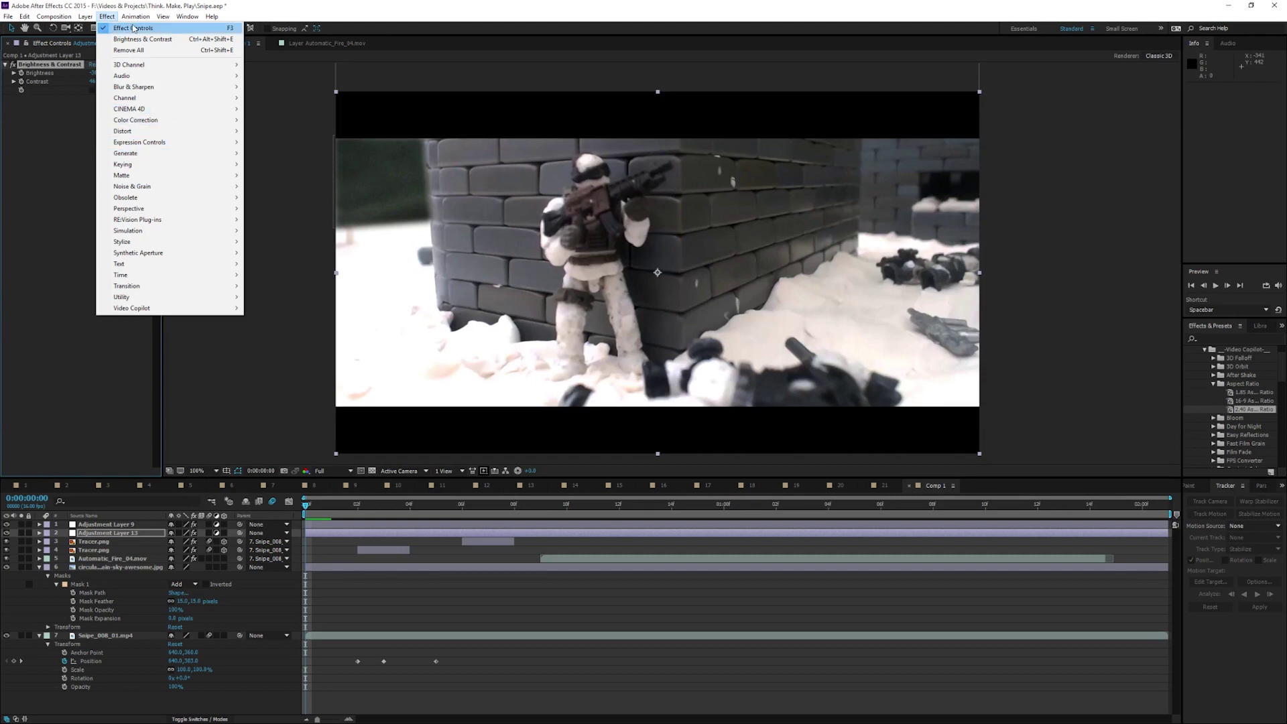
- Apply Tint to the adjustment layer, mapping white to a muted teal-blue
mouse_move(135, 120)
click(268, 451)
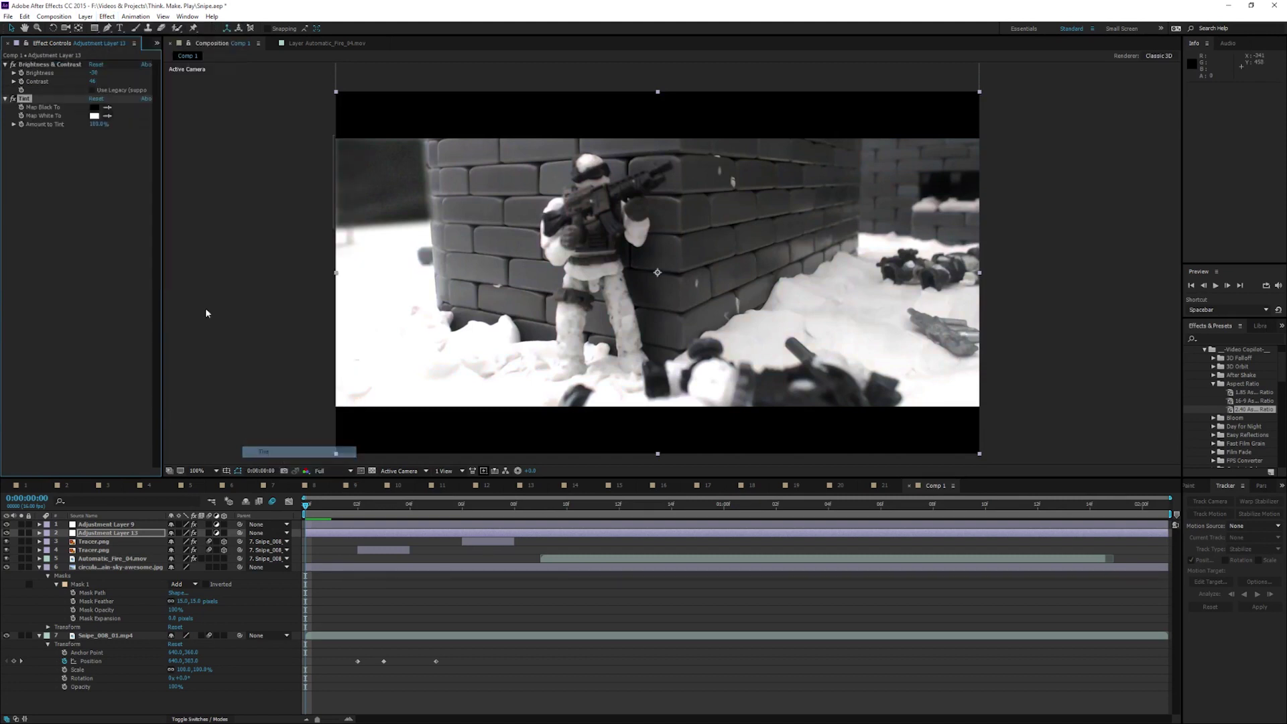
click(95, 116)
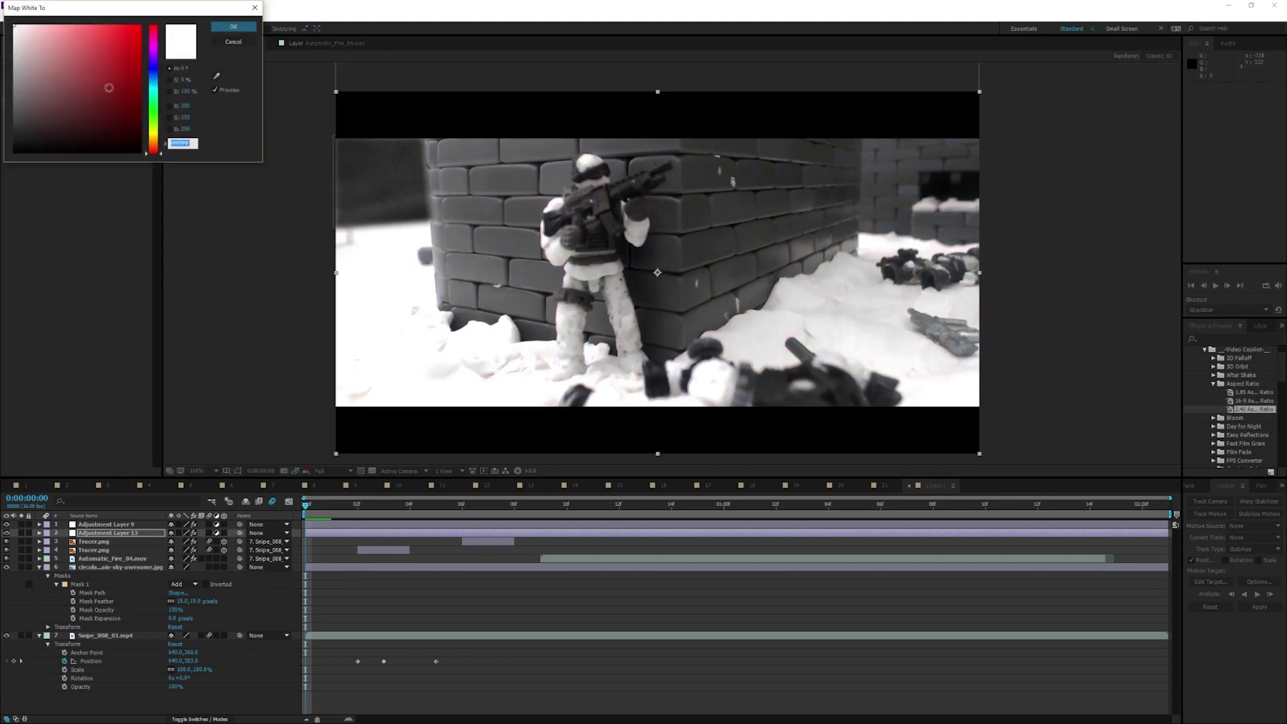
click(157, 73)
click(113, 70)
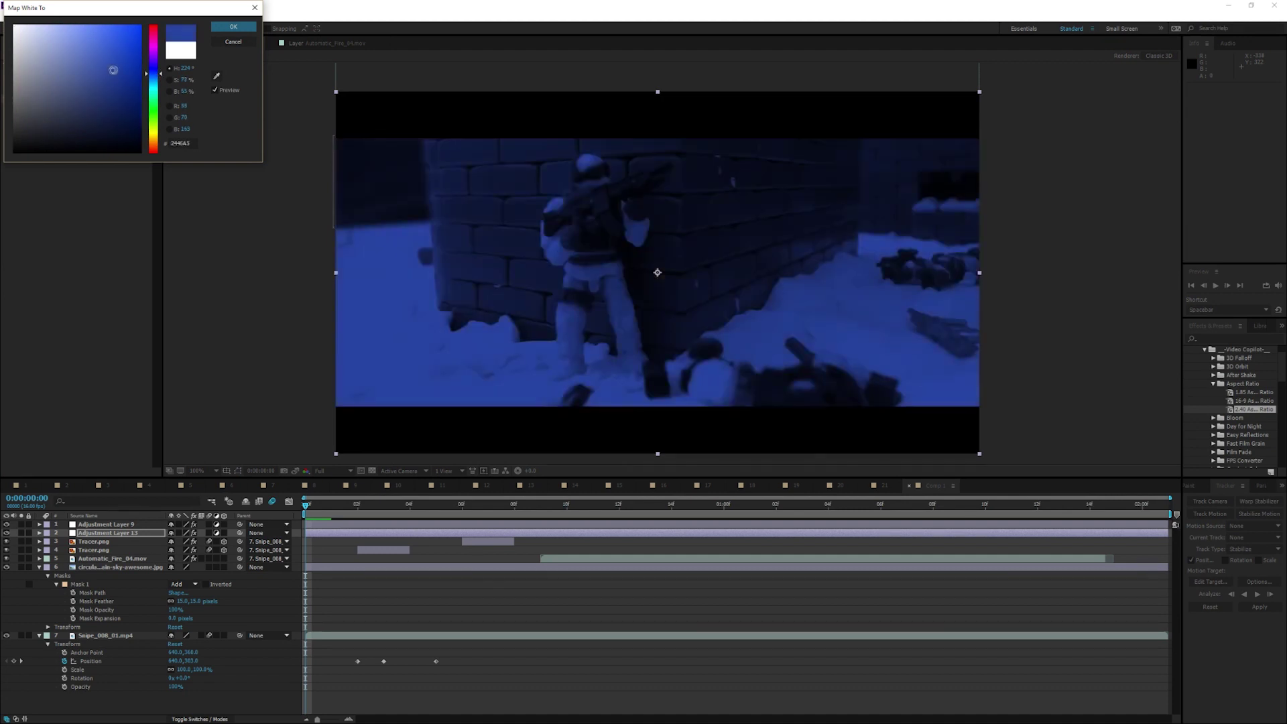
drag(102, 75, 84, 81)
click(152, 80)
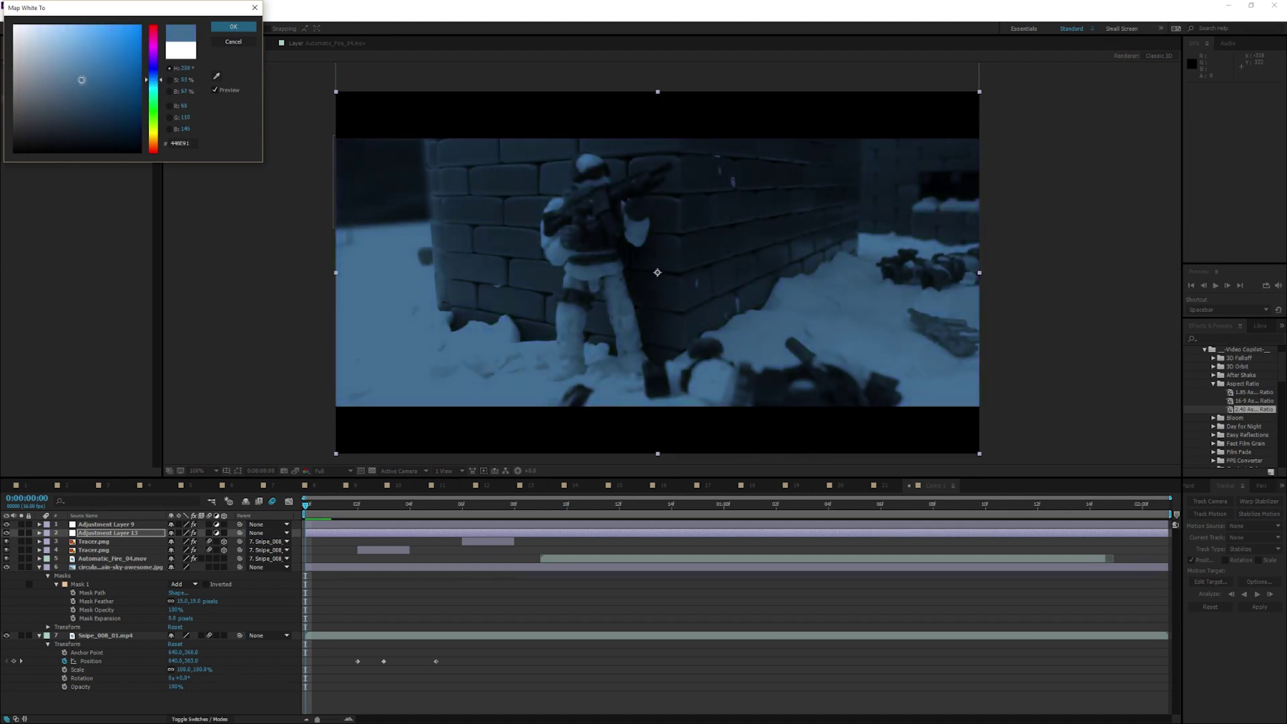
click(234, 26)
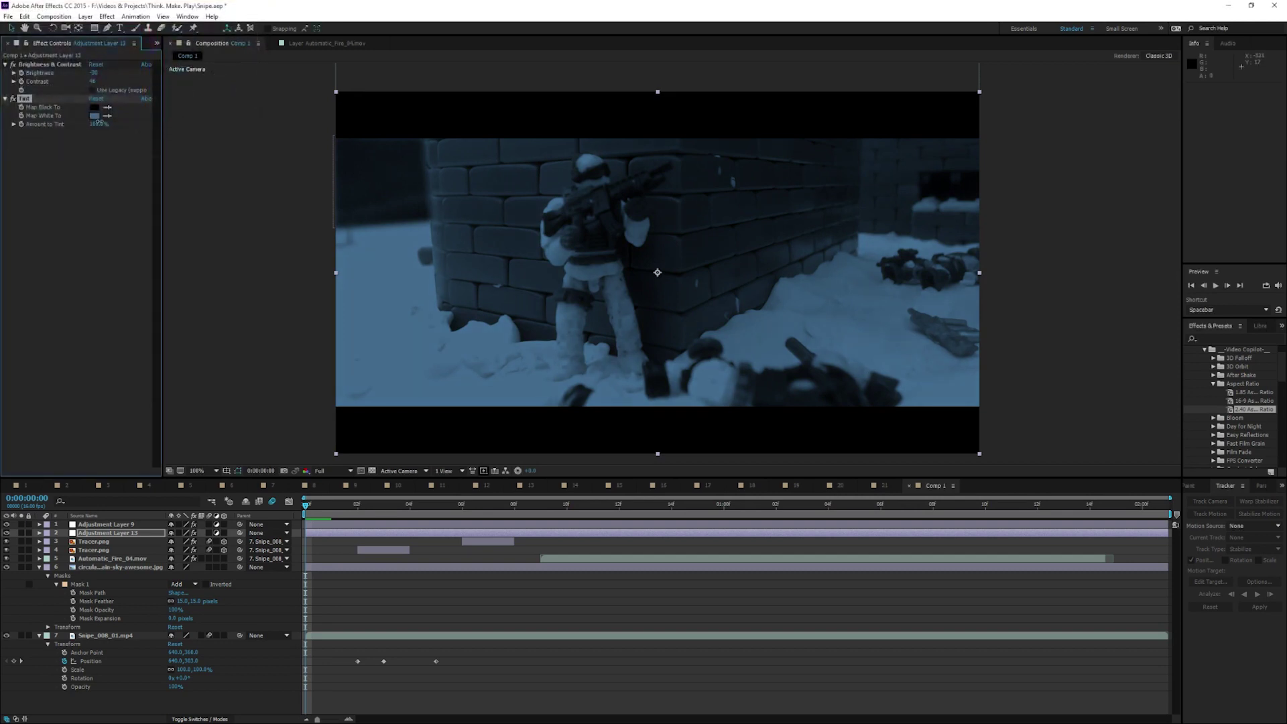
- Set Tint's Amount to Tint to 25%
click(99, 122)
text(25)
key(Return)
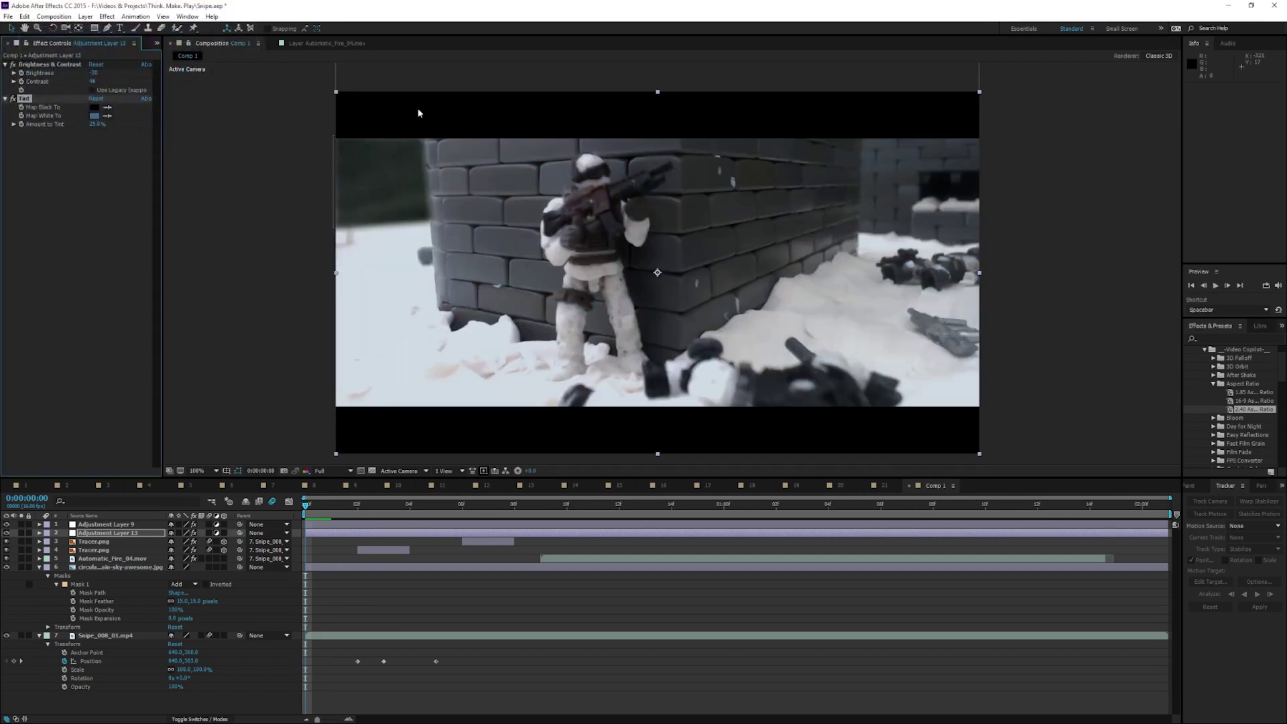
click(1037, 290)
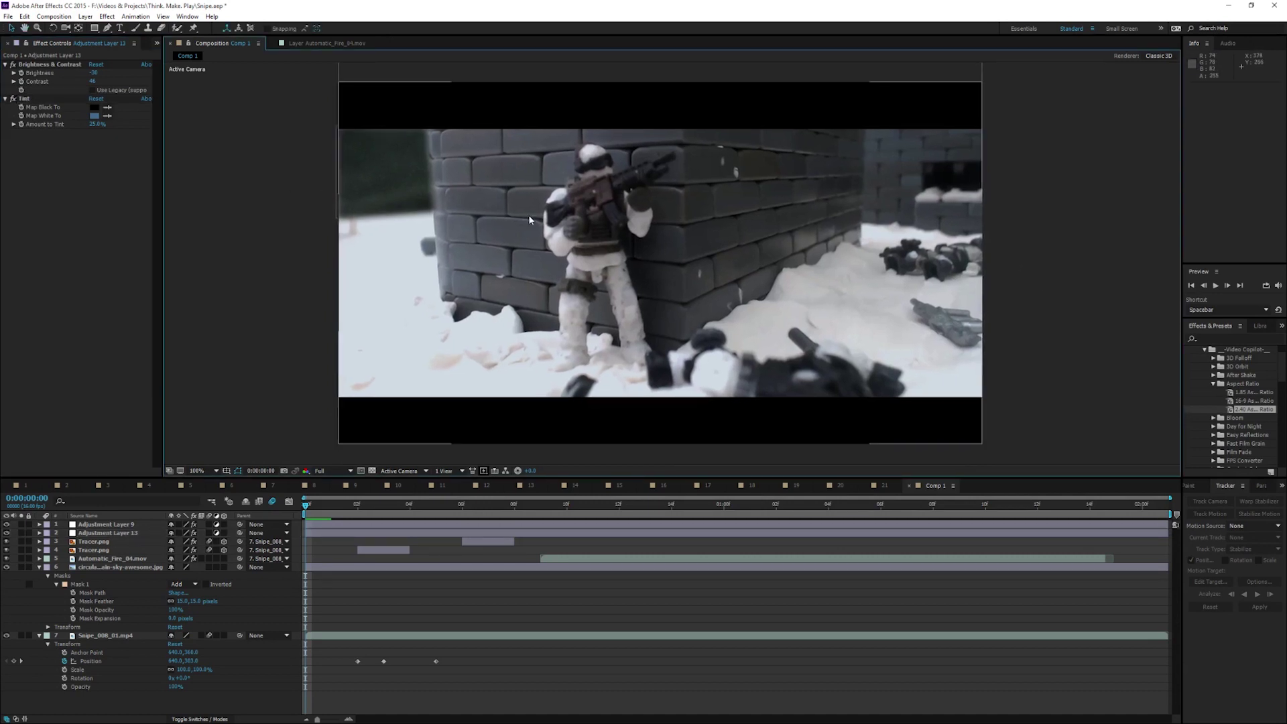
- Add CC Snowfall to Adjustment Layer 13, move it to the top of the effects, set Wind to about -244
drag(480, 228, 478, 222)
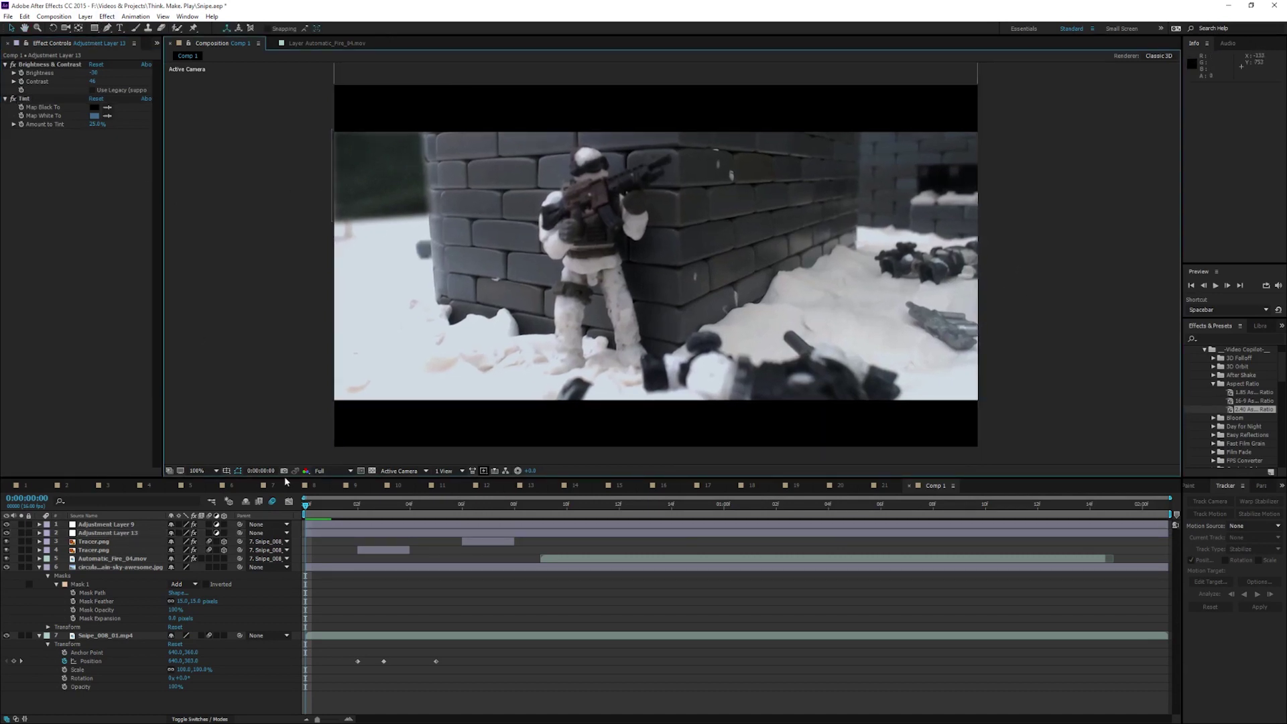
click(107, 535)
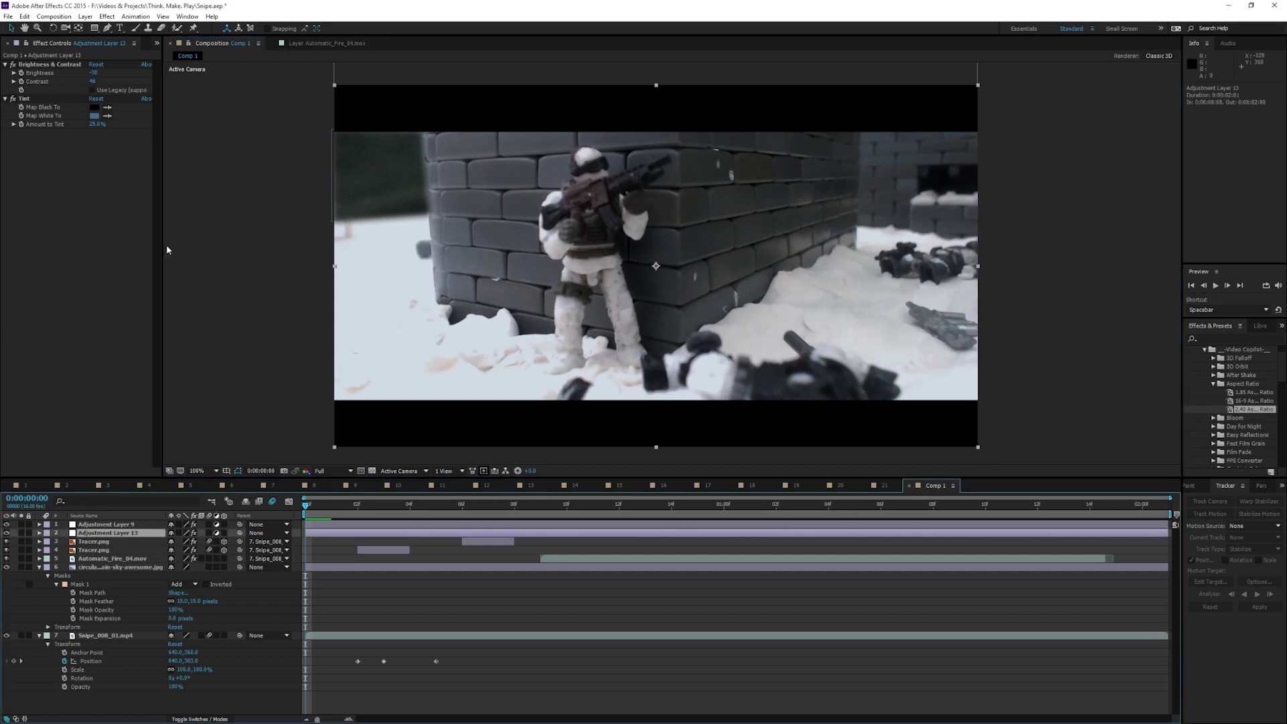
click(107, 17)
mouse_move(150, 234)
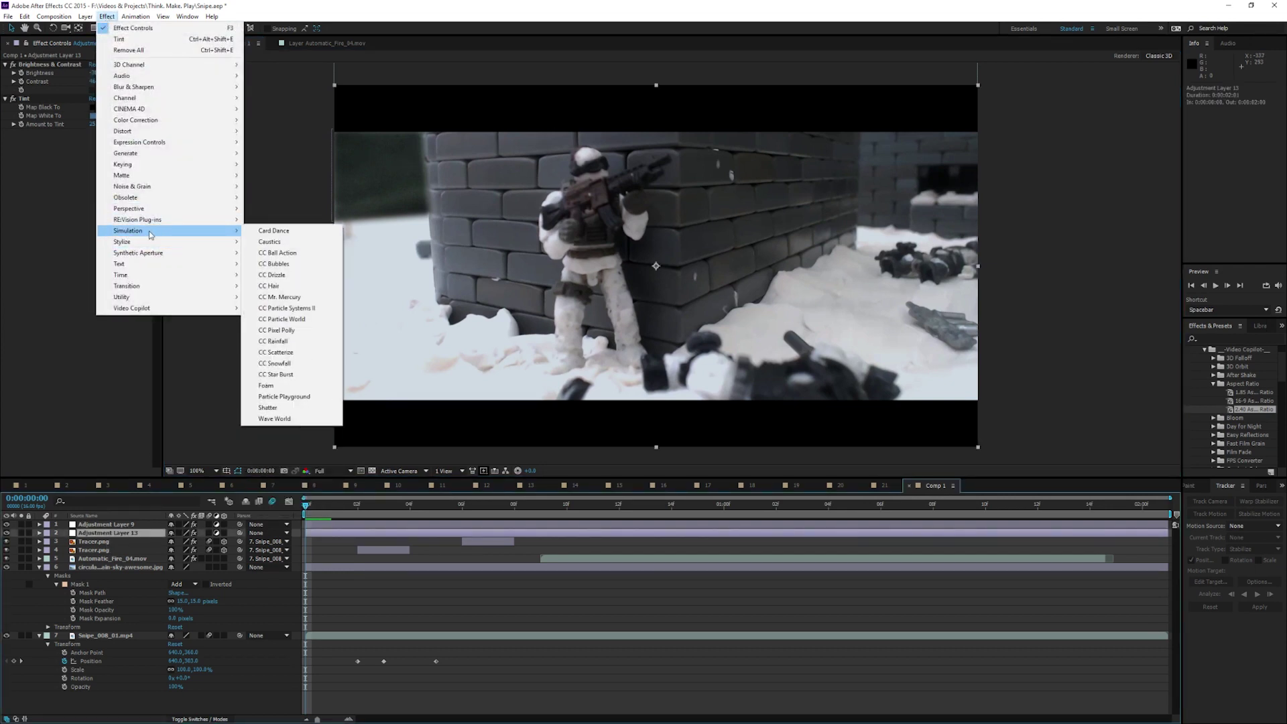
click(290, 366)
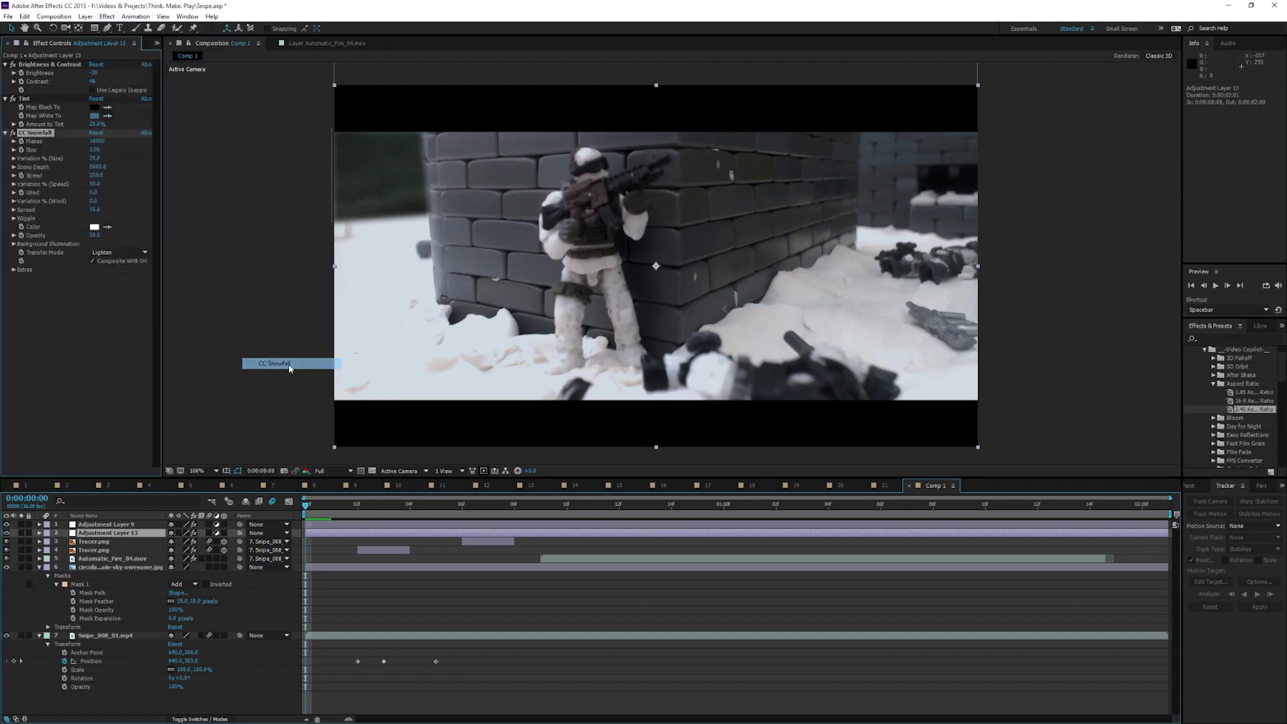
drag(46, 134, 38, 65)
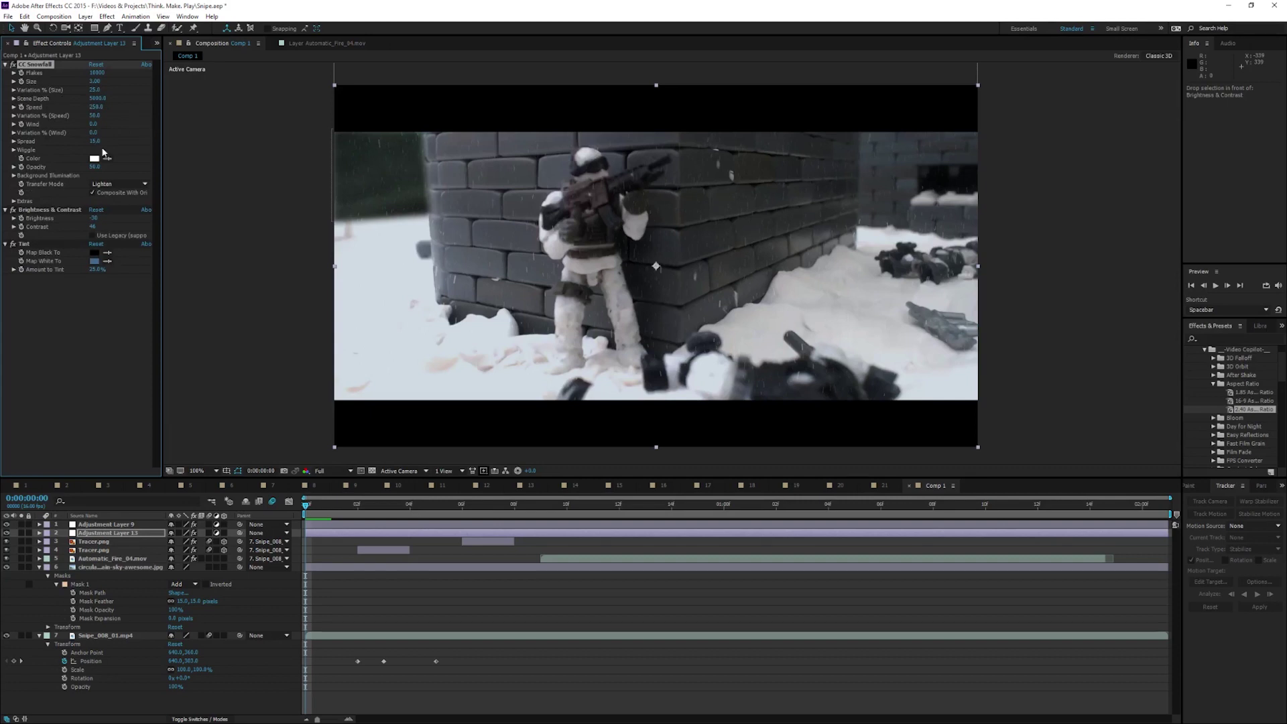
drag(94, 123, 129, 124)
key(space)
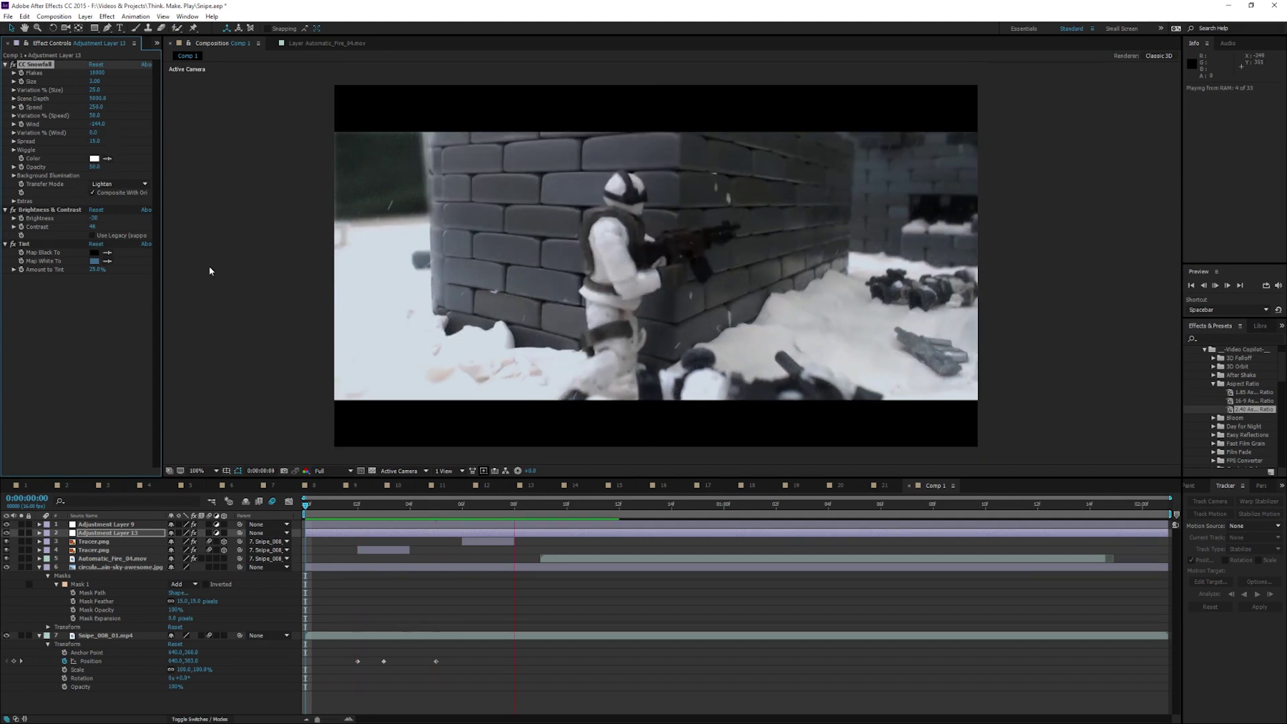